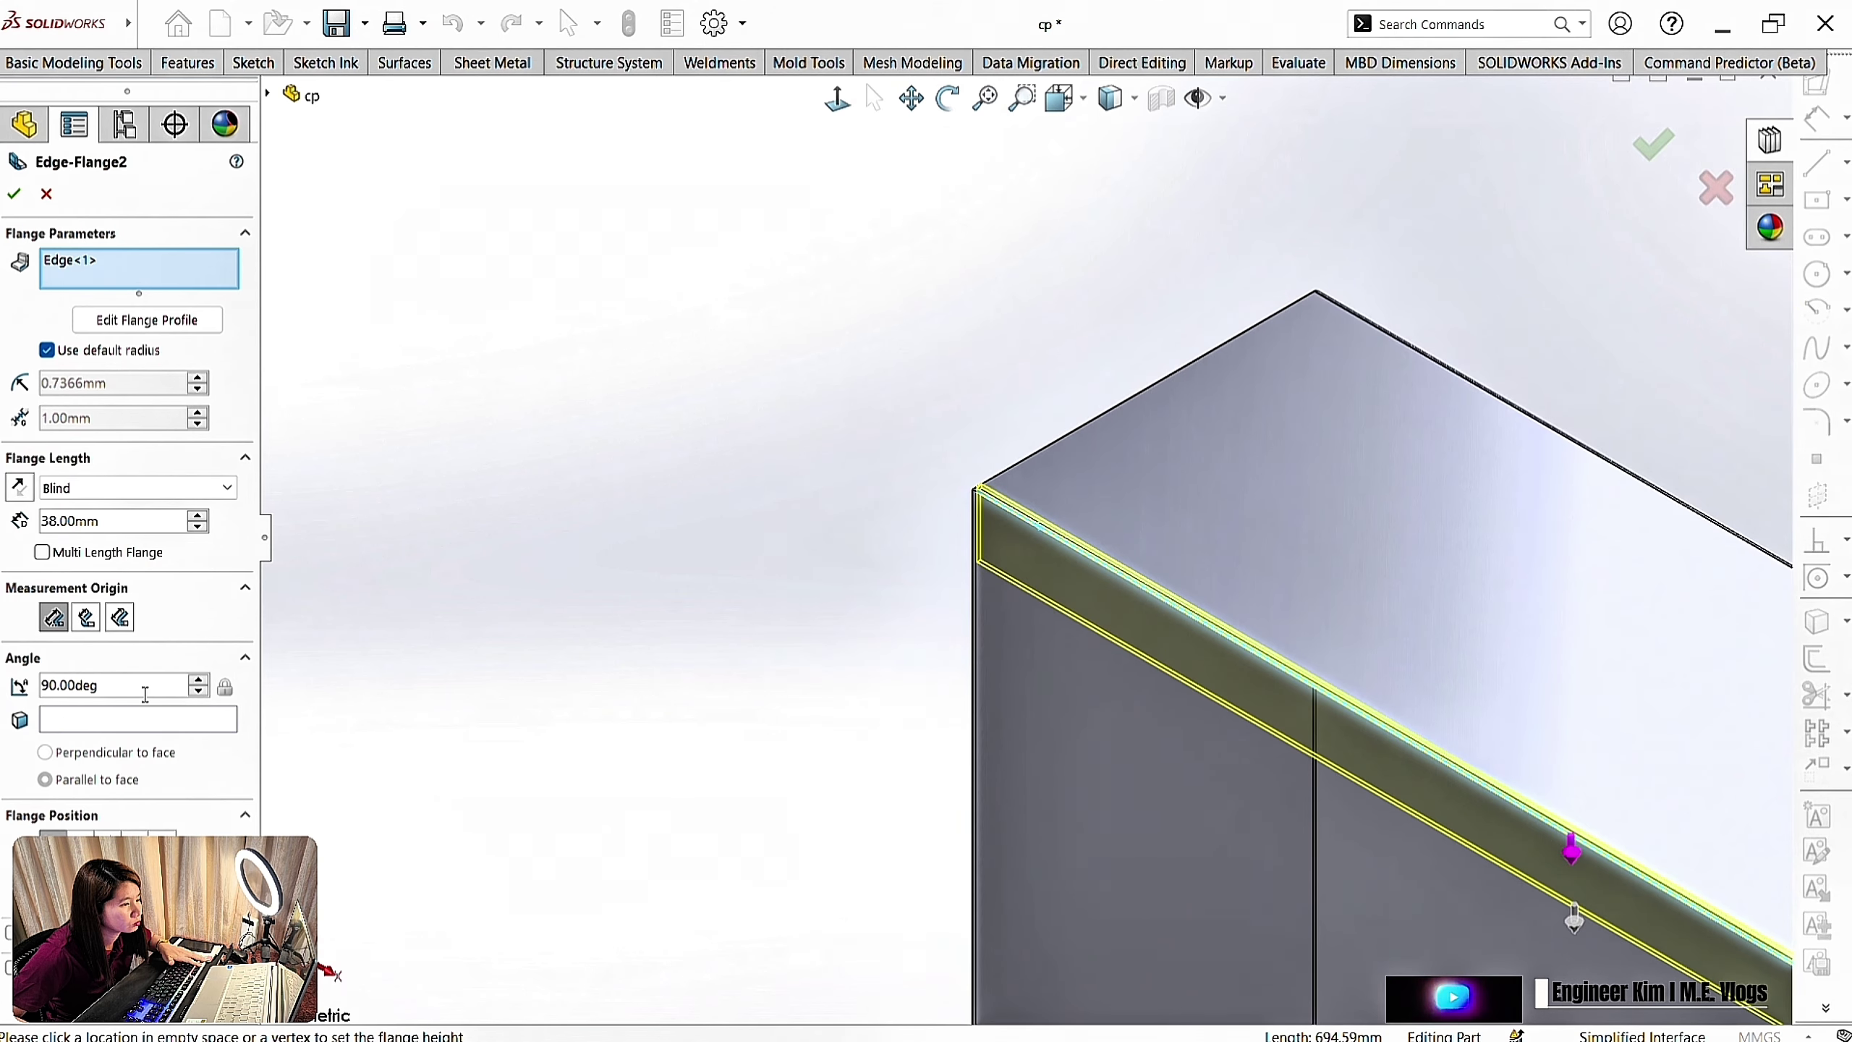
Add the box's other three front edges to the edge flange and finish it with a 30 mm length
{"action": "left_click", "coordinate": [977, 719]}
{"action": "scroll", "coordinate": [1080, 744], "scroll_direction": "up", "scroll_amount": 4}
{"action": "scroll", "coordinate": [1242, 829], "scroll_direction": "down", "scroll_amount": 6}
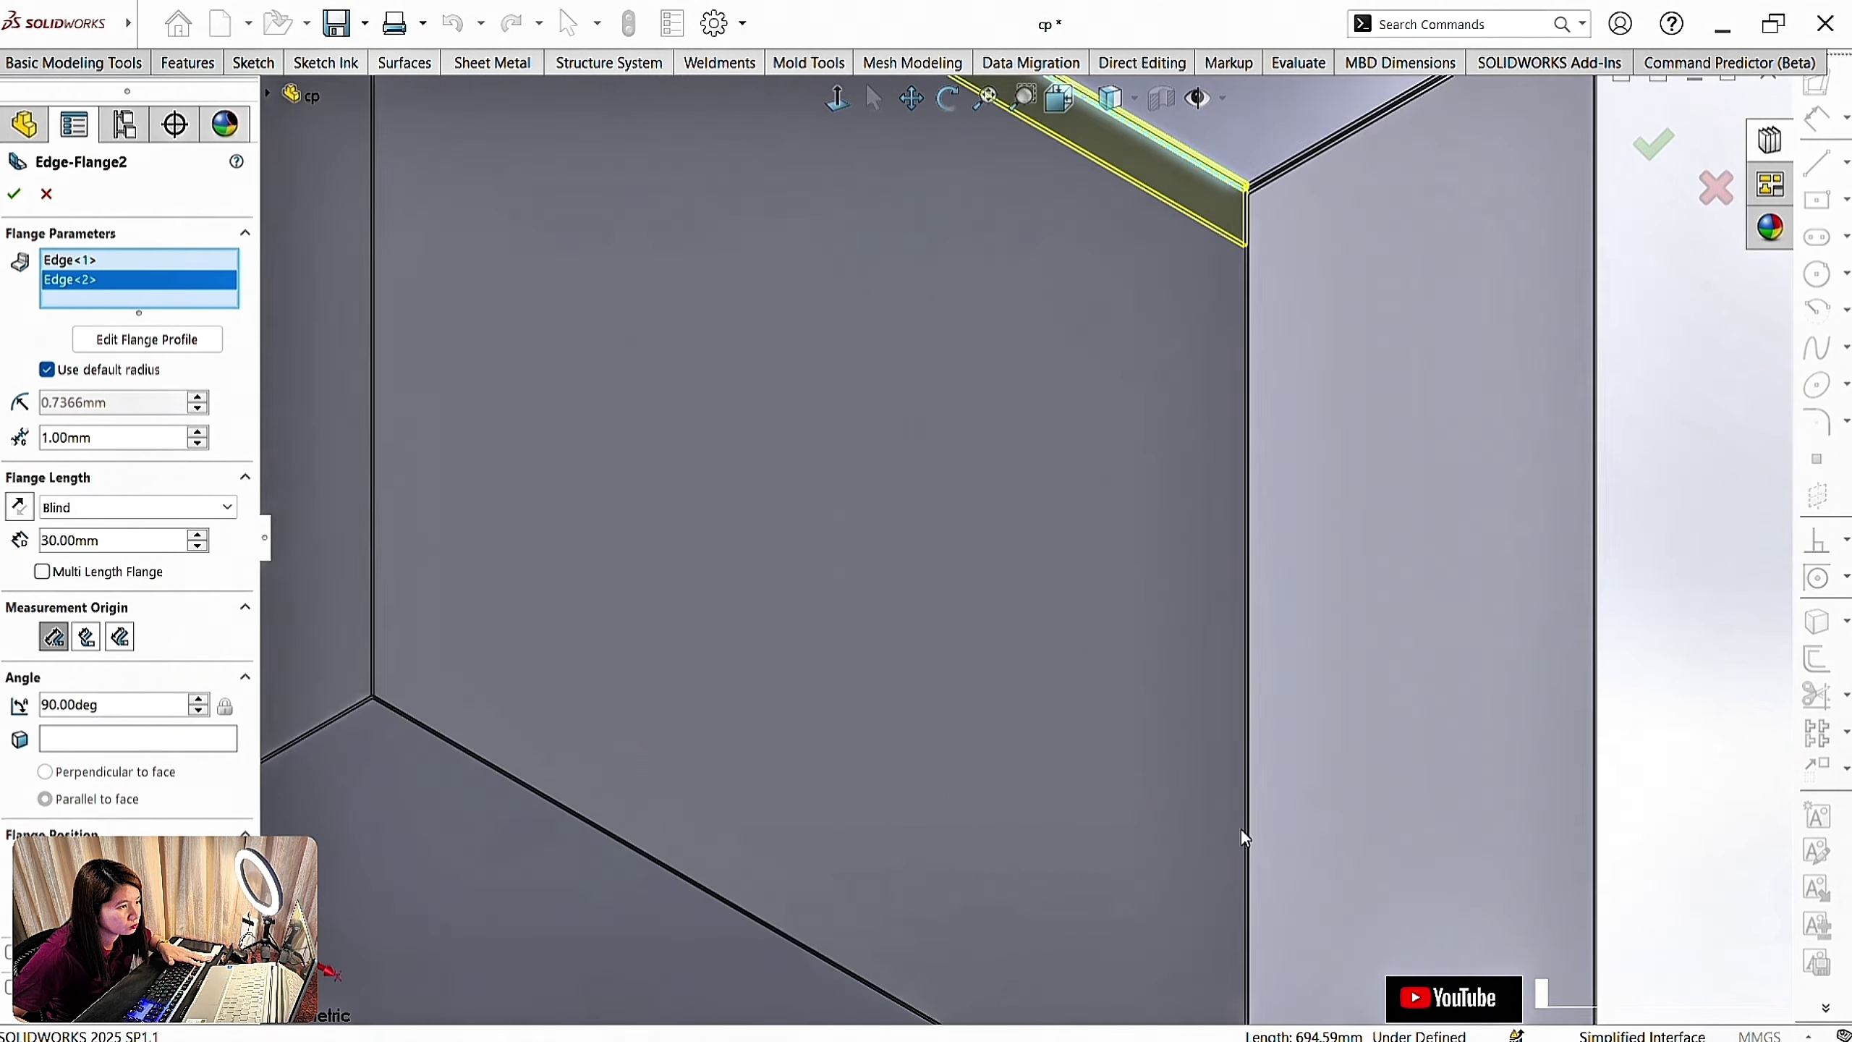
{"action": "left_click", "coordinate": [1187, 807]}
{"action": "scroll", "coordinate": [1094, 824], "scroll_direction": "up", "scroll_amount": 5}
{"action": "left_click", "coordinate": [785, 890]}
{"action": "scroll", "coordinate": [590, 255], "scroll_direction": "up", "scroll_amount": 3}
{"action": "left_click", "coordinate": [13, 193]}
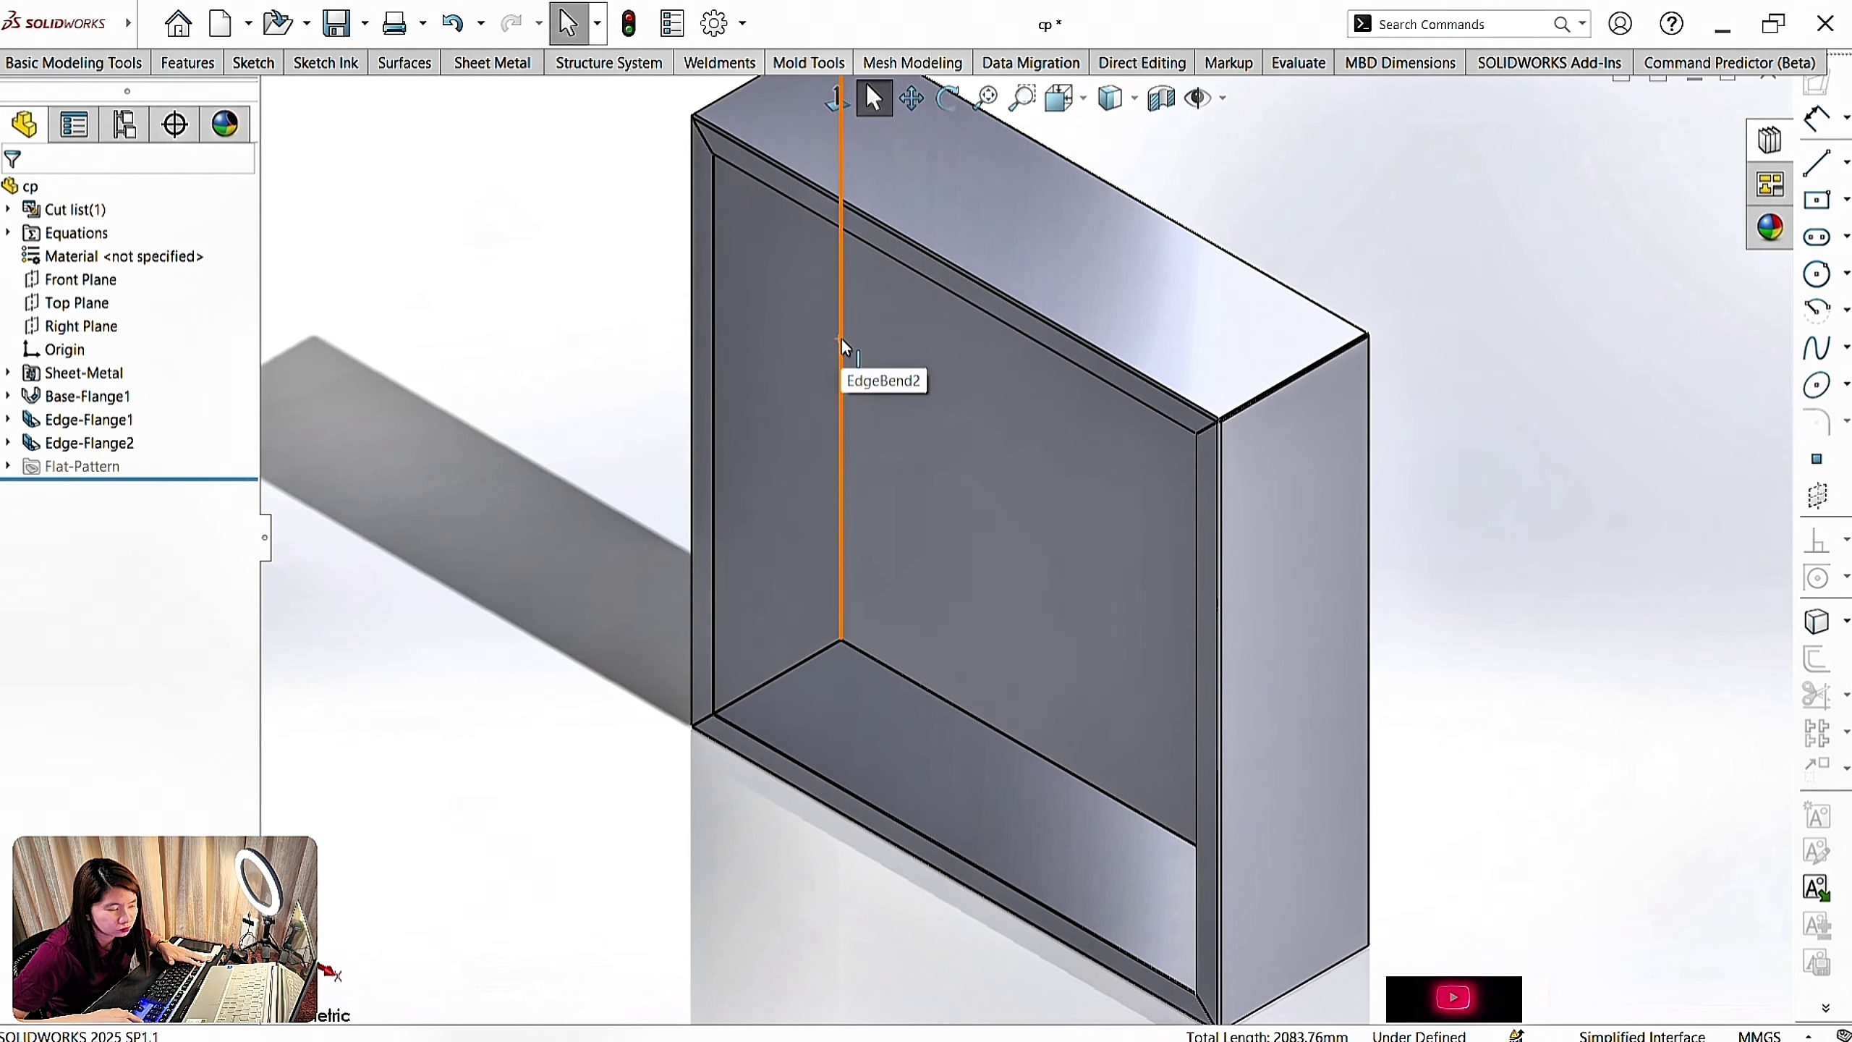
Start an edge flange along the inner edge of the upper front flange, pointing out of the front opening
{"action": "scroll", "coordinate": [844, 345], "scroll_direction": "down", "scroll_amount": 4}
{"action": "middle_click_drag", "start_coordinate": [926, 314], "coordinate": [1044, 646], "text": "ctrl"}
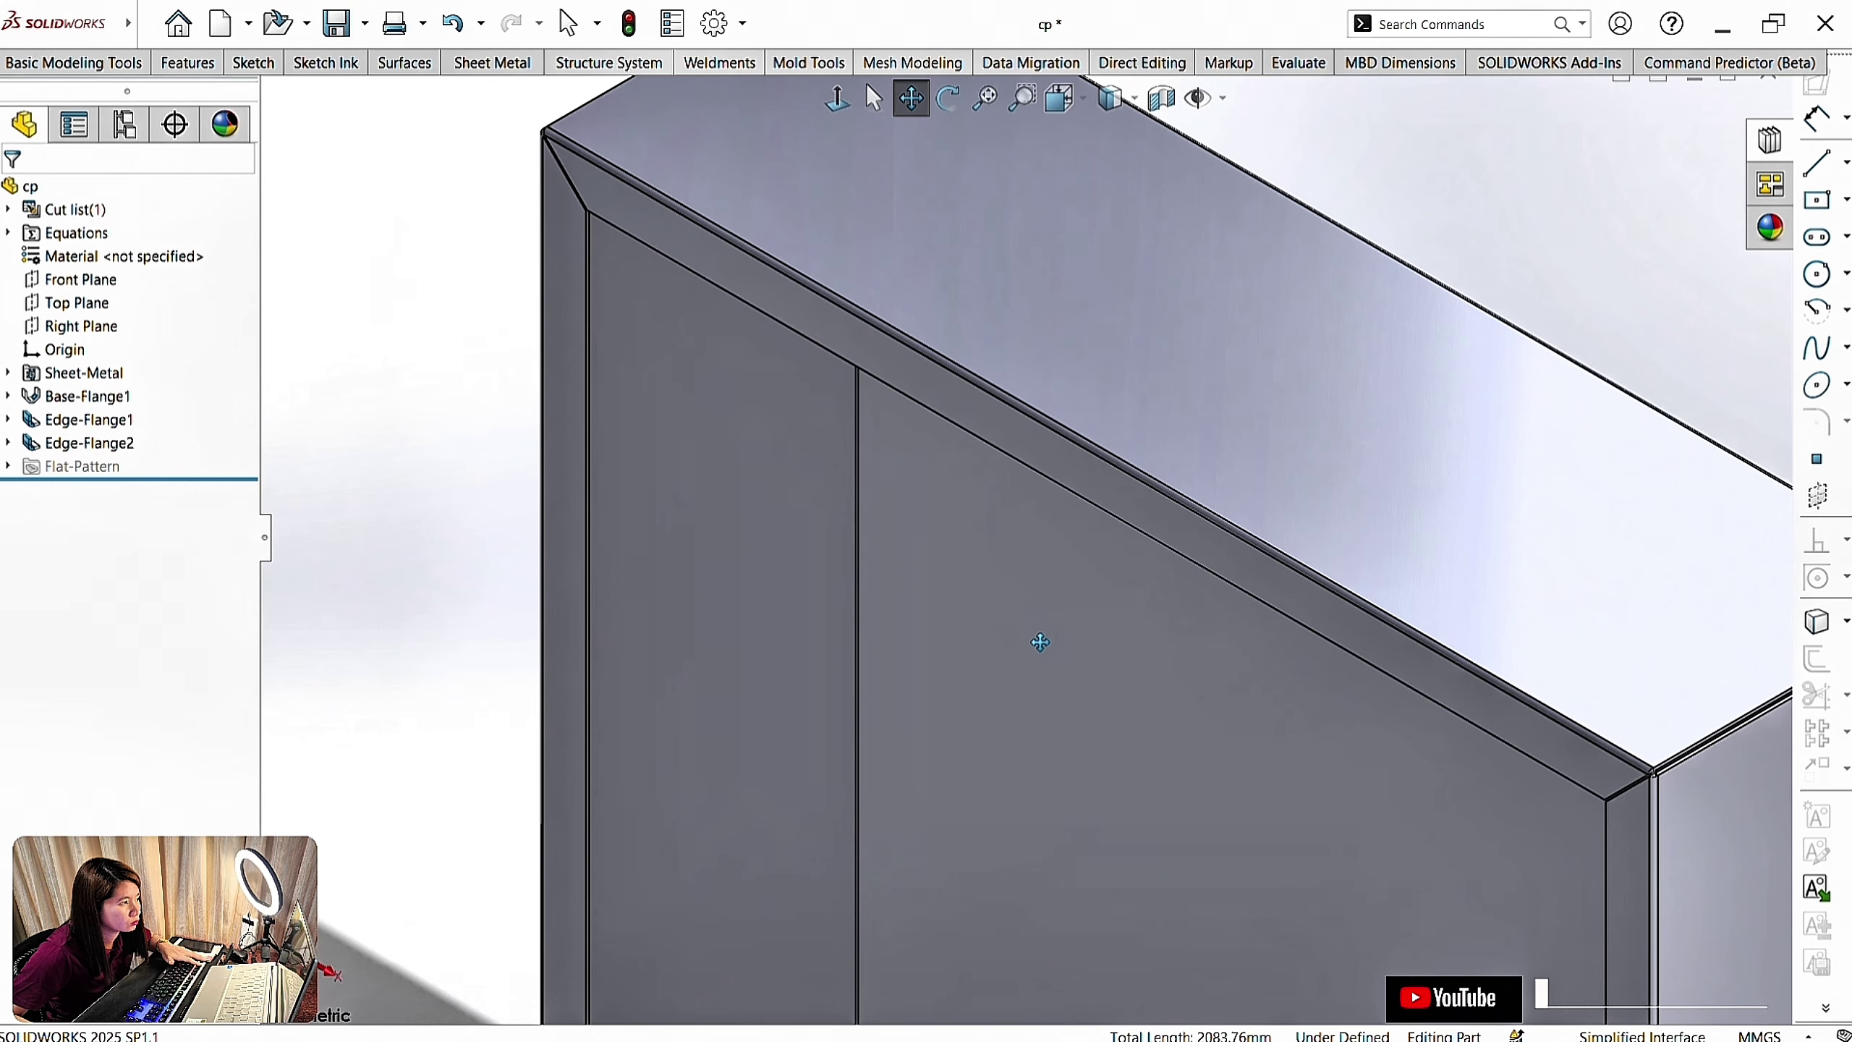
{"action": "left_click", "coordinate": [492, 63]}
{"action": "left_click", "coordinate": [286, 96]}
{"action": "scroll", "coordinate": [829, 358], "scroll_direction": "down", "scroll_amount": 4}
{"action": "left_click", "coordinate": [829, 347]}
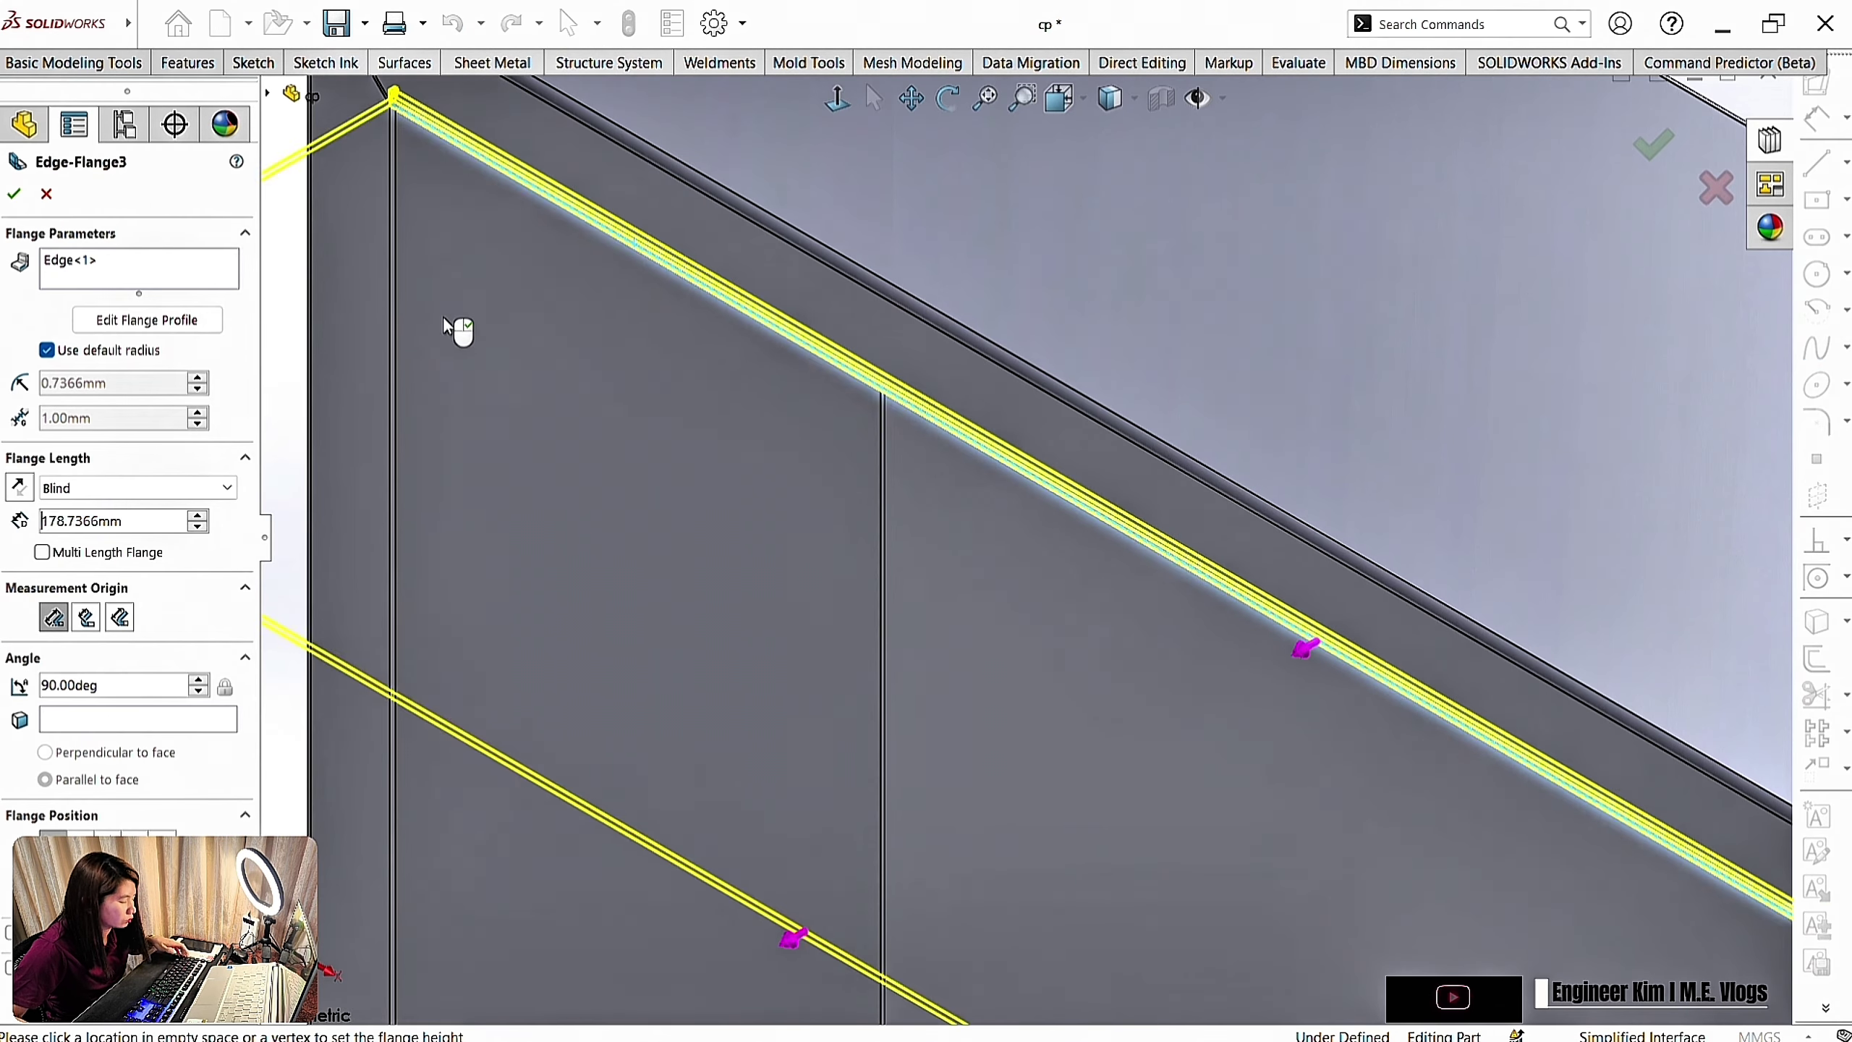
{"action": "left_click", "coordinate": [443, 321]}
Add the other three inner edges of the front opening and finish the edge flange with a 20 mm length
{"action": "scroll", "coordinate": [474, 357], "scroll_direction": "up", "scroll_amount": 5}
{"action": "left_click", "coordinate": [721, 703]}
{"action": "scroll", "coordinate": [721, 703], "scroll_direction": "up", "scroll_amount": 2}
{"action": "left_click", "coordinate": [1290, 766]}
{"action": "scroll", "coordinate": [1290, 766], "scroll_direction": "up", "scroll_amount": 1}
{"action": "left_click", "coordinate": [839, 912]}
{"action": "left_click_drag", "start_coordinate": [95, 579], "coordinate": [9, 577]}
{"action": "type", "text": "20"}
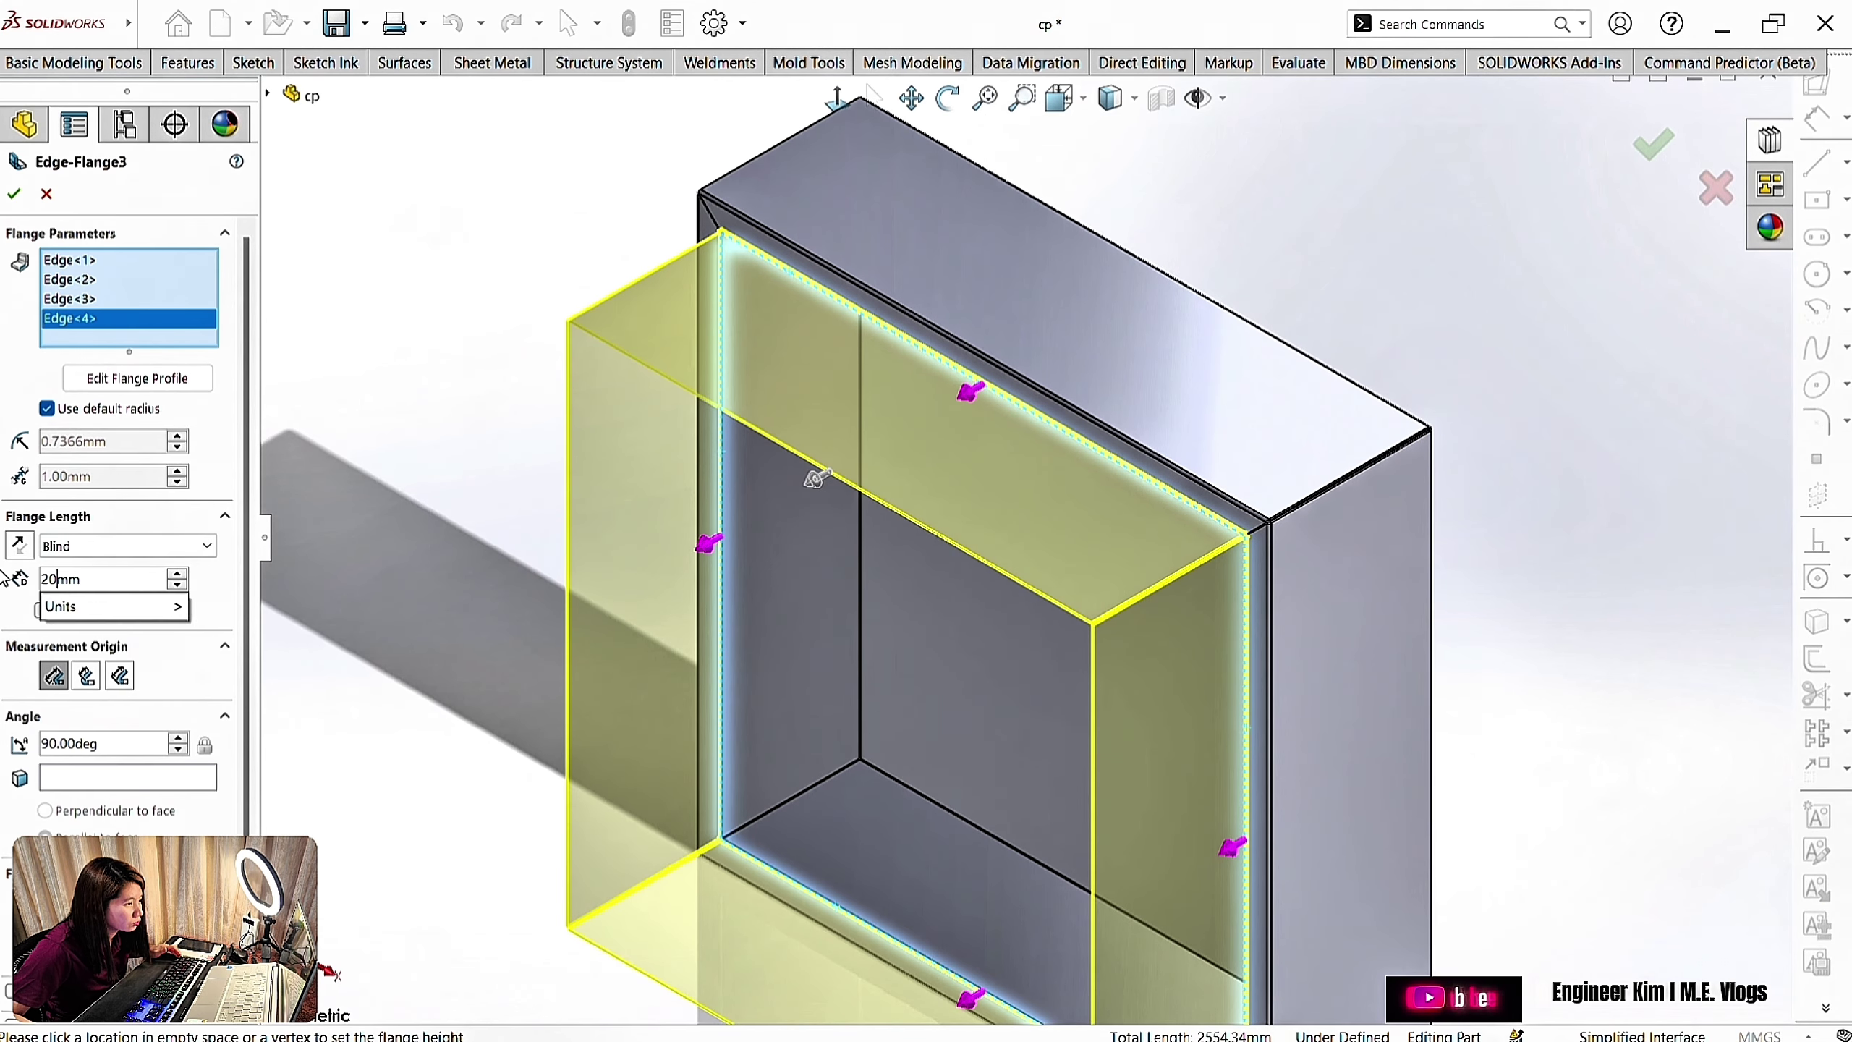
{"action": "left_click", "coordinate": [14, 193]}
Start another edge flange on the outer edge of the upper 20 mm flange
{"action": "scroll", "coordinate": [835, 175], "scroll_direction": "down", "scroll_amount": 2}
{"action": "middle_click_drag", "start_coordinate": [1276, 567], "coordinate": [1169, 360], "text": "ctrl"}
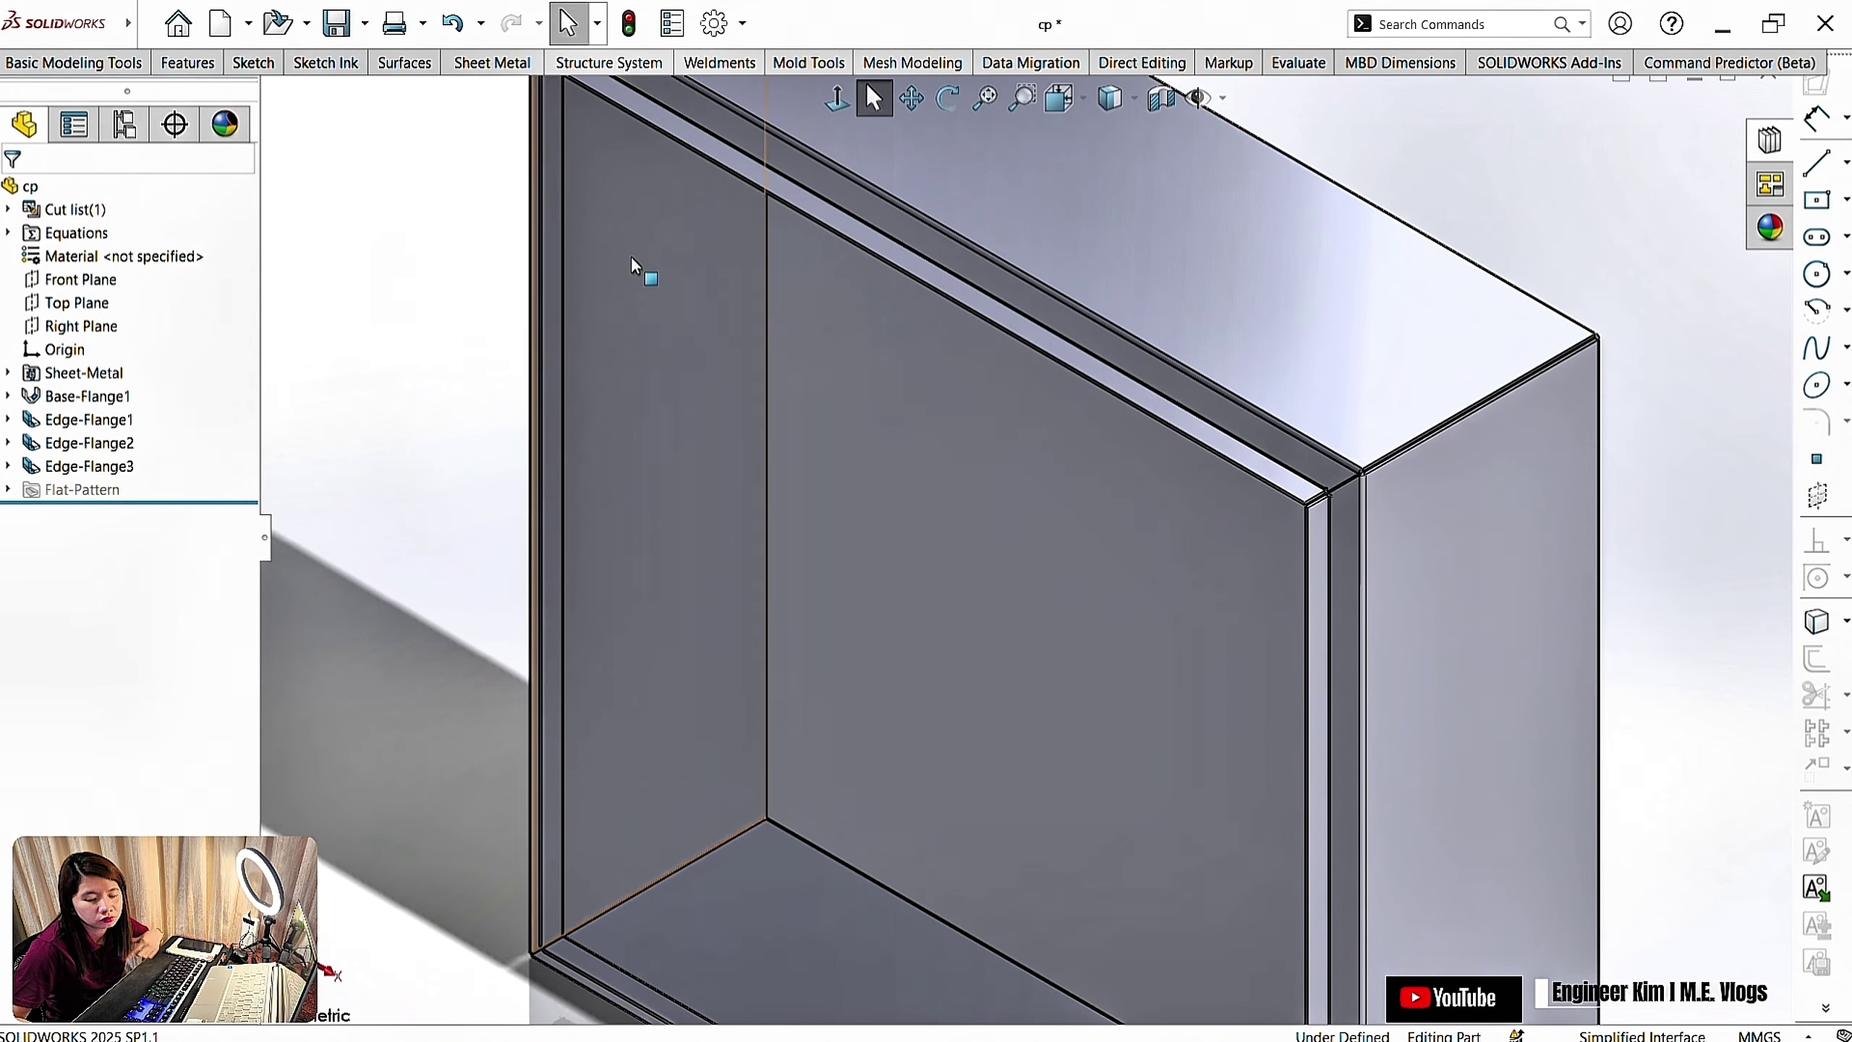
{"action": "middle_click_drag", "start_coordinate": [1007, 302], "coordinate": [904, 494], "text": "ctrl"}
{"action": "left_click", "coordinate": [526, 68]}
{"action": "left_click", "coordinate": [285, 96]}
{"action": "left_click", "coordinate": [781, 449]}
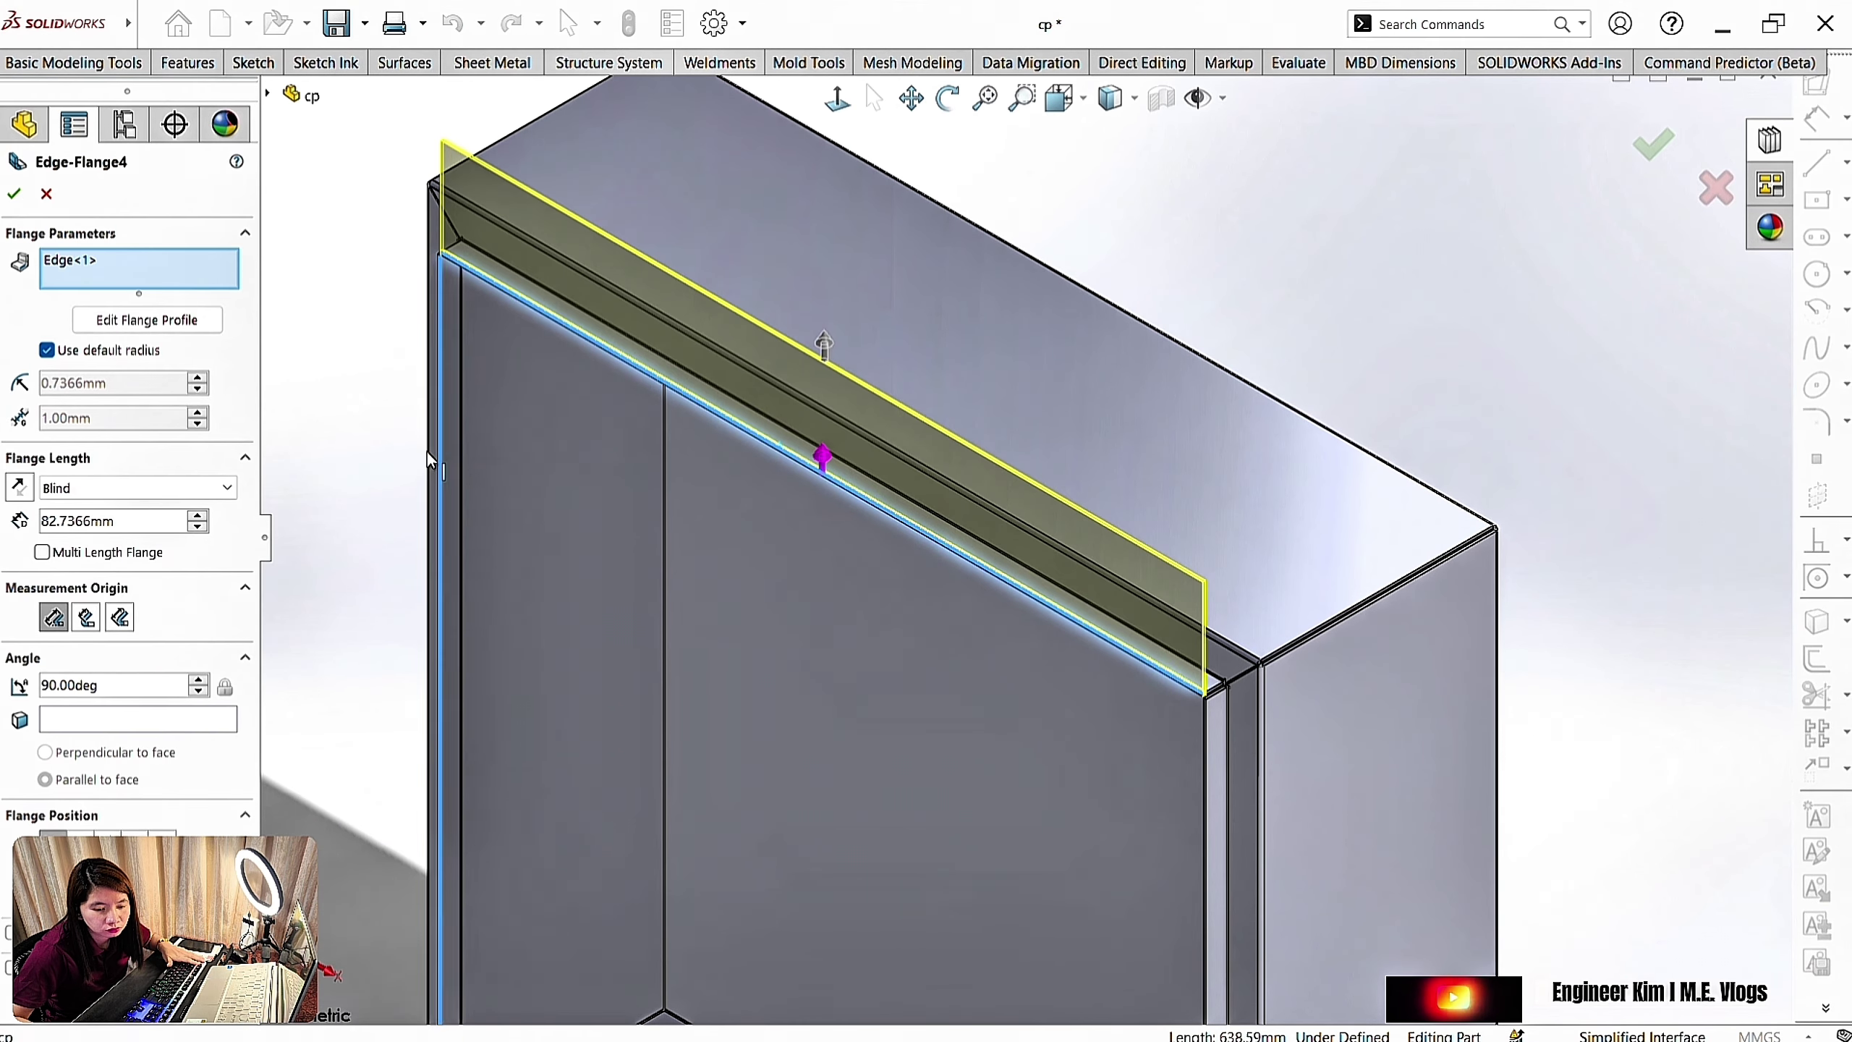
Add the free edges of the other three 20 mm flanges and finish the edge flange with a 10 mm length
{"action": "left_click", "coordinate": [440, 452]}
{"action": "scroll", "coordinate": [441, 452], "scroll_direction": "up", "scroll_amount": 3}
{"action": "scroll", "coordinate": [1069, 736], "scroll_direction": "down", "scroll_amount": 5}
{"action": "left_click", "coordinate": [1069, 738]}
{"action": "scroll", "coordinate": [1069, 739], "scroll_direction": "up", "scroll_amount": 4}
{"action": "left_click", "coordinate": [698, 447]}
{"action": "scroll", "coordinate": [508, 367], "scroll_direction": "up", "scroll_amount": 3}
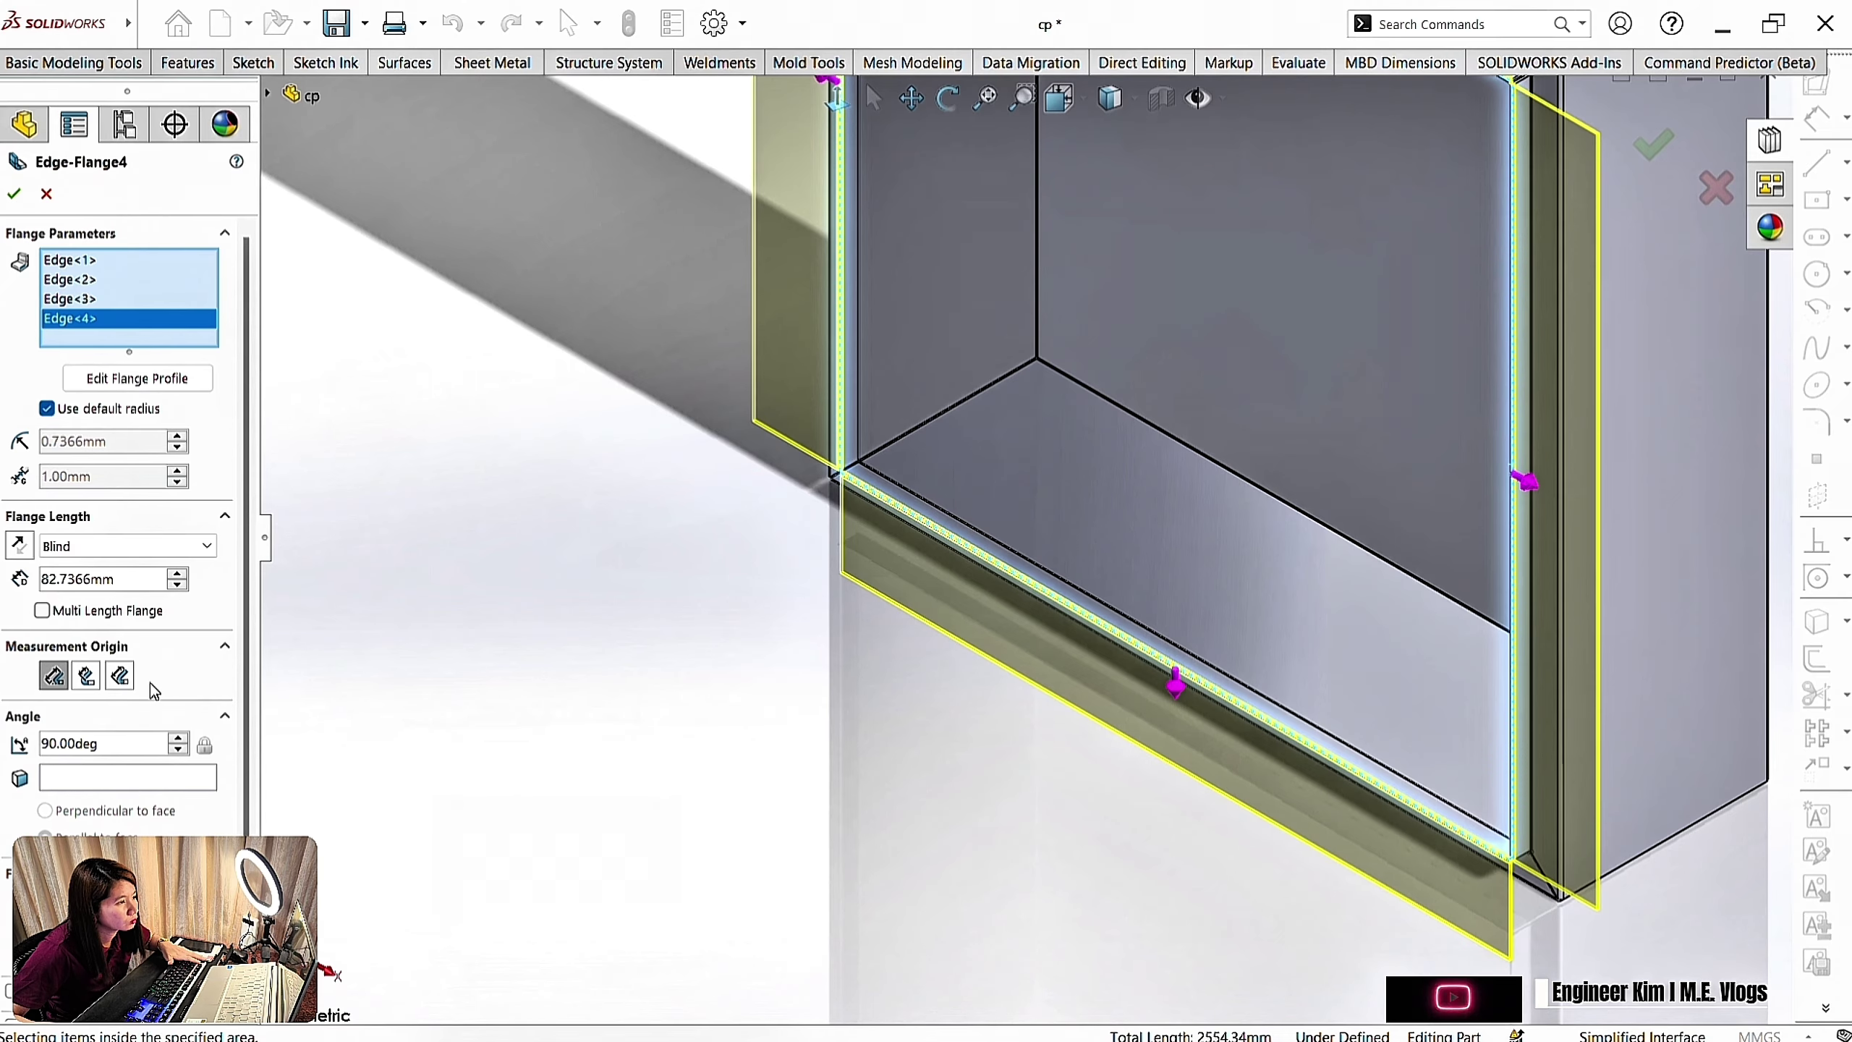
{"action": "double_click", "coordinate": [84, 580]}
{"action": "type", "text": "10"}
{"action": "scroll", "coordinate": [729, 438], "scroll_direction": "up", "scroll_amount": 3}
{"action": "left_click", "coordinate": [14, 193]}
Try to close the gap between the side walls at the box's upper front corner with a Closed Corner feature
{"action": "scroll", "coordinate": [1323, 252], "scroll_direction": "down", "scroll_amount": 10}
{"action": "scroll", "coordinate": [1312, 467], "scroll_direction": "up", "scroll_amount": 4}
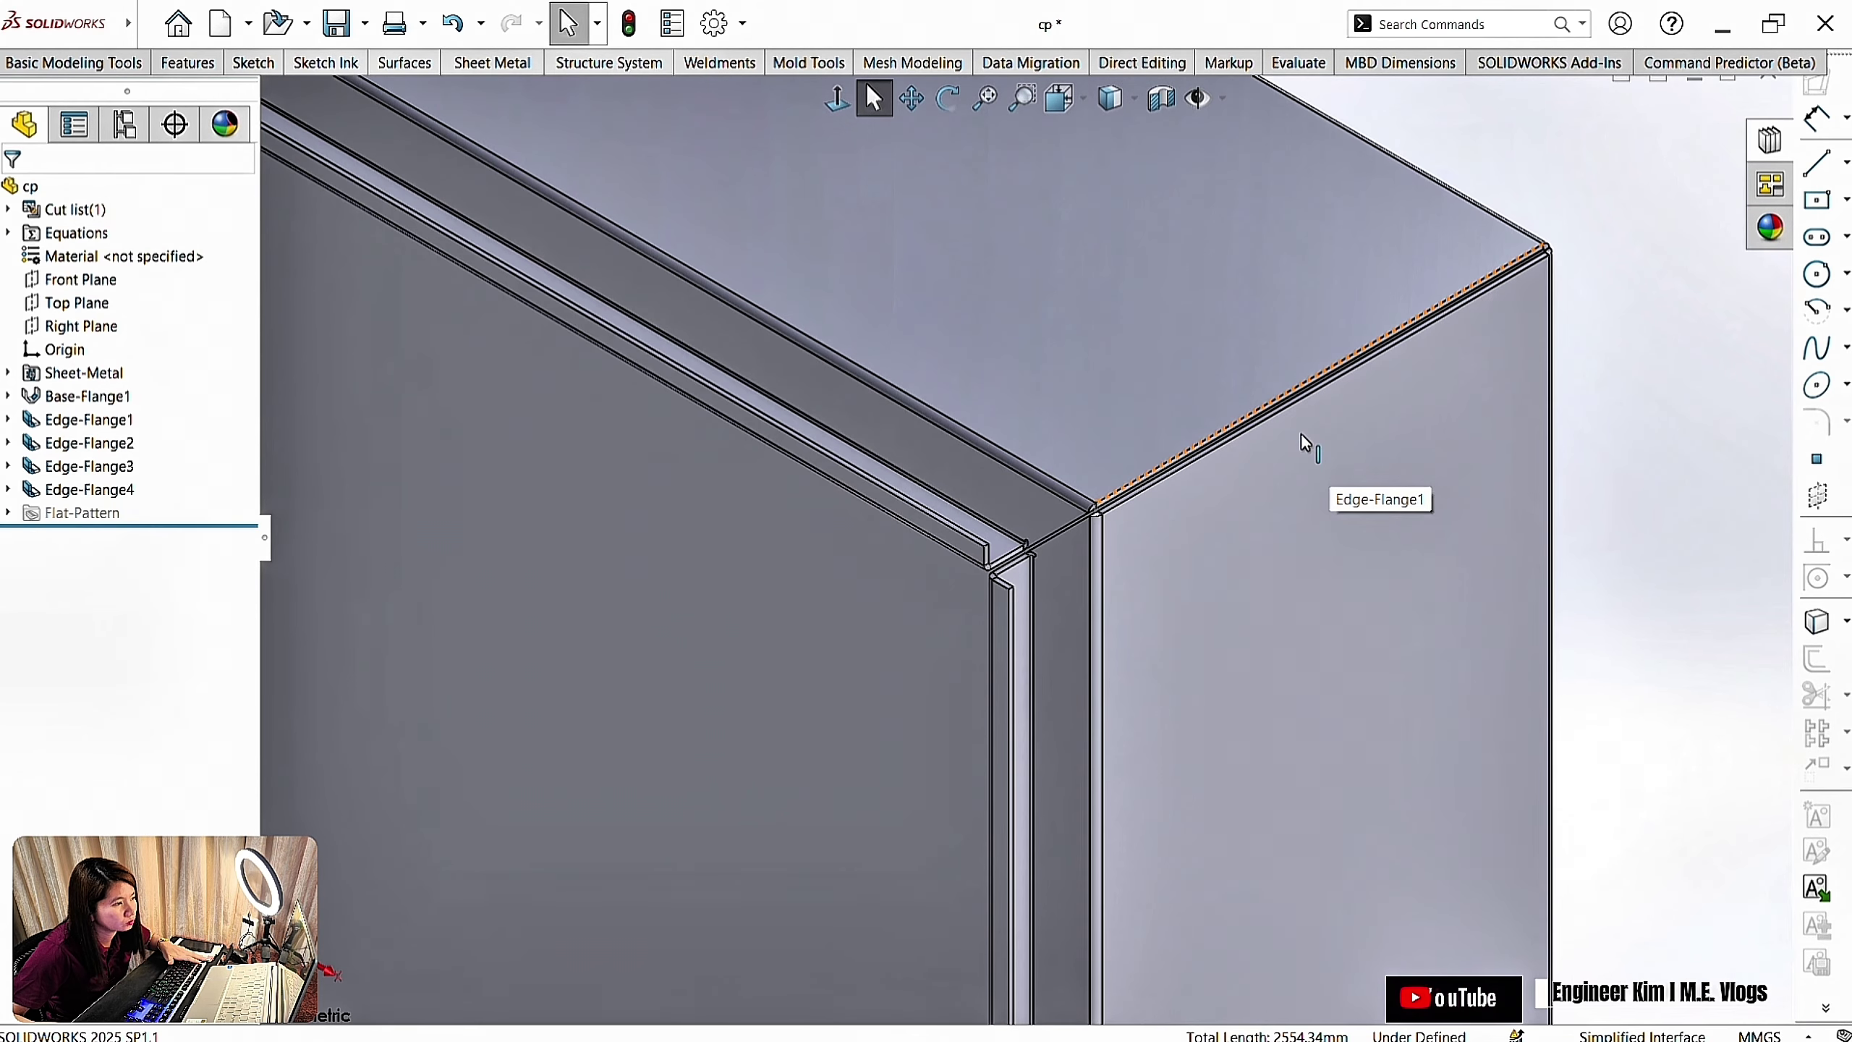
{"action": "scroll", "coordinate": [1301, 423], "scroll_direction": "up", "scroll_amount": 4}
{"action": "scroll", "coordinate": [583, 189], "scroll_direction": "down", "scroll_amount": 3}
{"action": "middle_click_drag", "start_coordinate": [642, 211], "coordinate": [1141, 471], "text": "ctrl"}
{"action": "scroll", "coordinate": [1141, 471], "scroll_direction": "up", "scroll_amount": 4}
{"action": "scroll", "coordinate": [1276, 474], "scroll_direction": "down", "scroll_amount": 14}
{"action": "middle_click_drag", "start_coordinate": [1254, 504], "coordinate": [1403, 575], "text": "ctrl"}
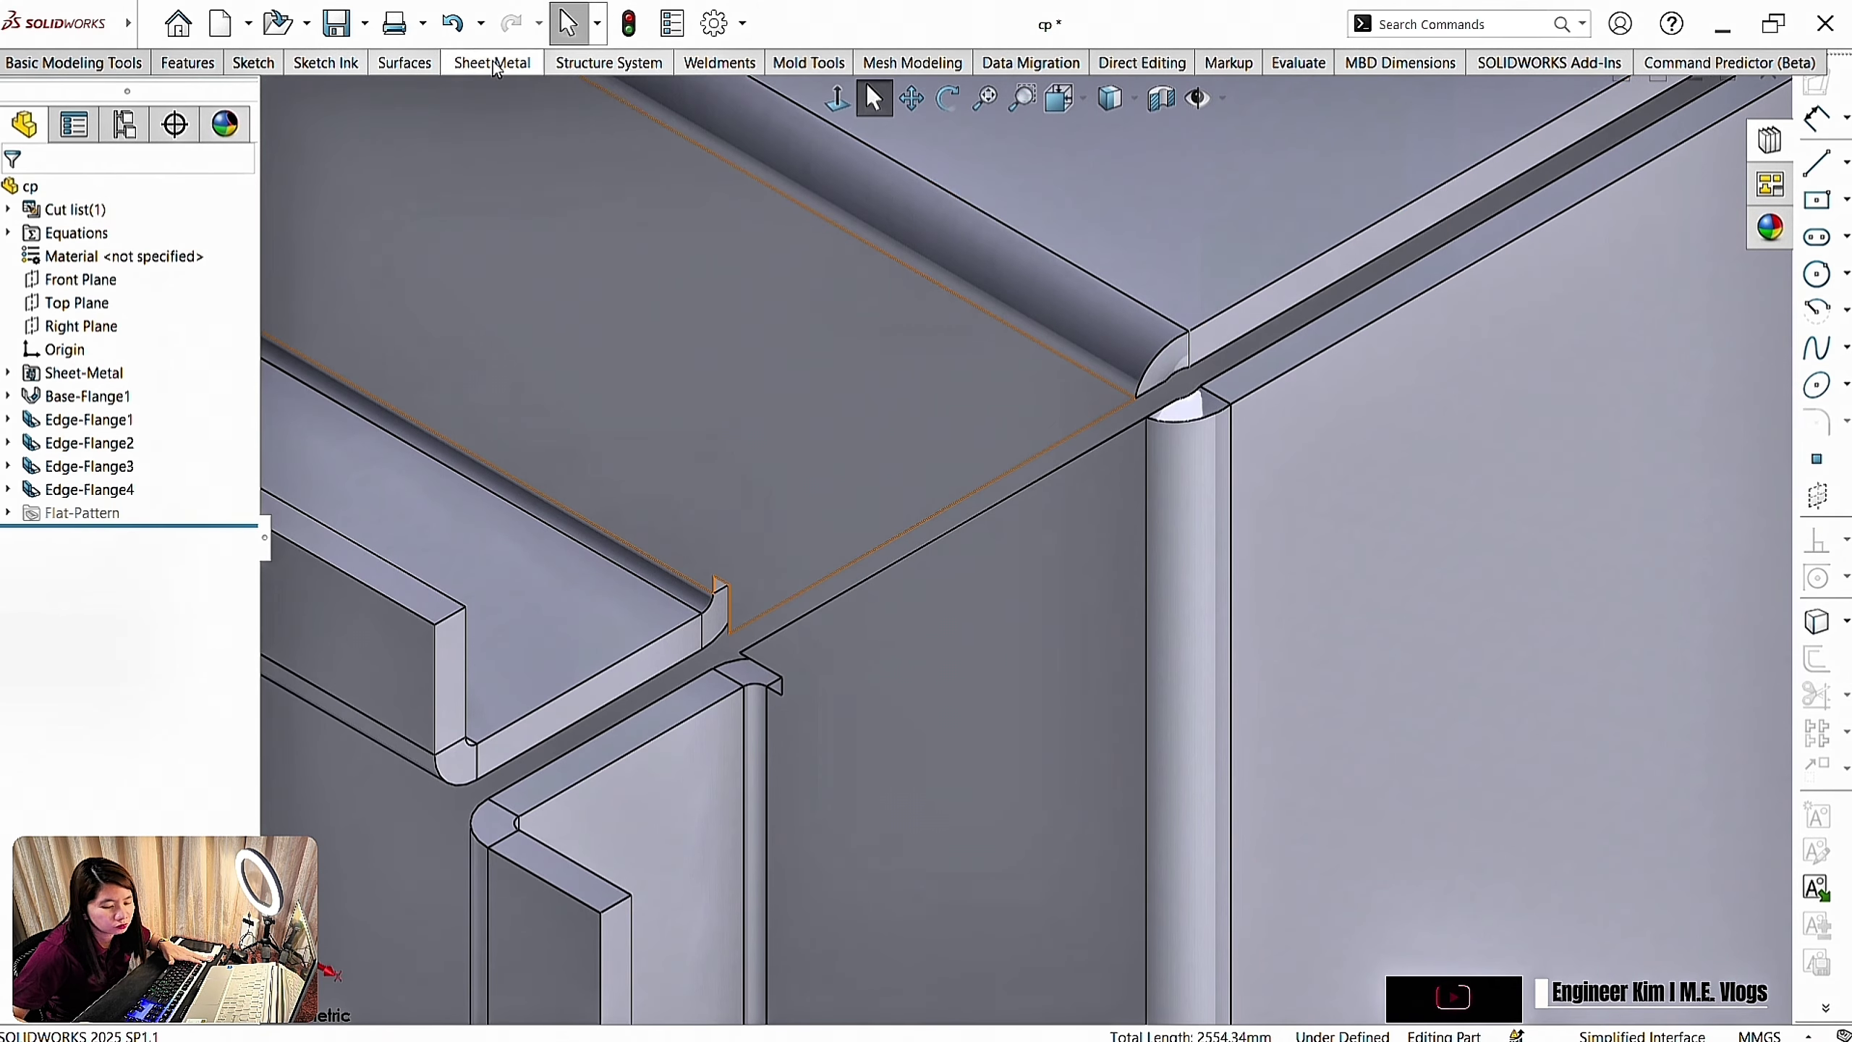
{"action": "left_click", "coordinate": [494, 63]}
{"action": "left_click", "coordinate": [565, 175]}
{"action": "left_click", "coordinate": [586, 207]}
{"action": "left_click", "coordinate": [1248, 327]}
{"action": "left_click", "coordinate": [132, 576]}
{"action": "left_click", "coordinate": [15, 193]}
Undo the closed corner at the upper front corner
{"action": "scroll", "coordinate": [1266, 461], "scroll_direction": "up", "scroll_amount": 1}
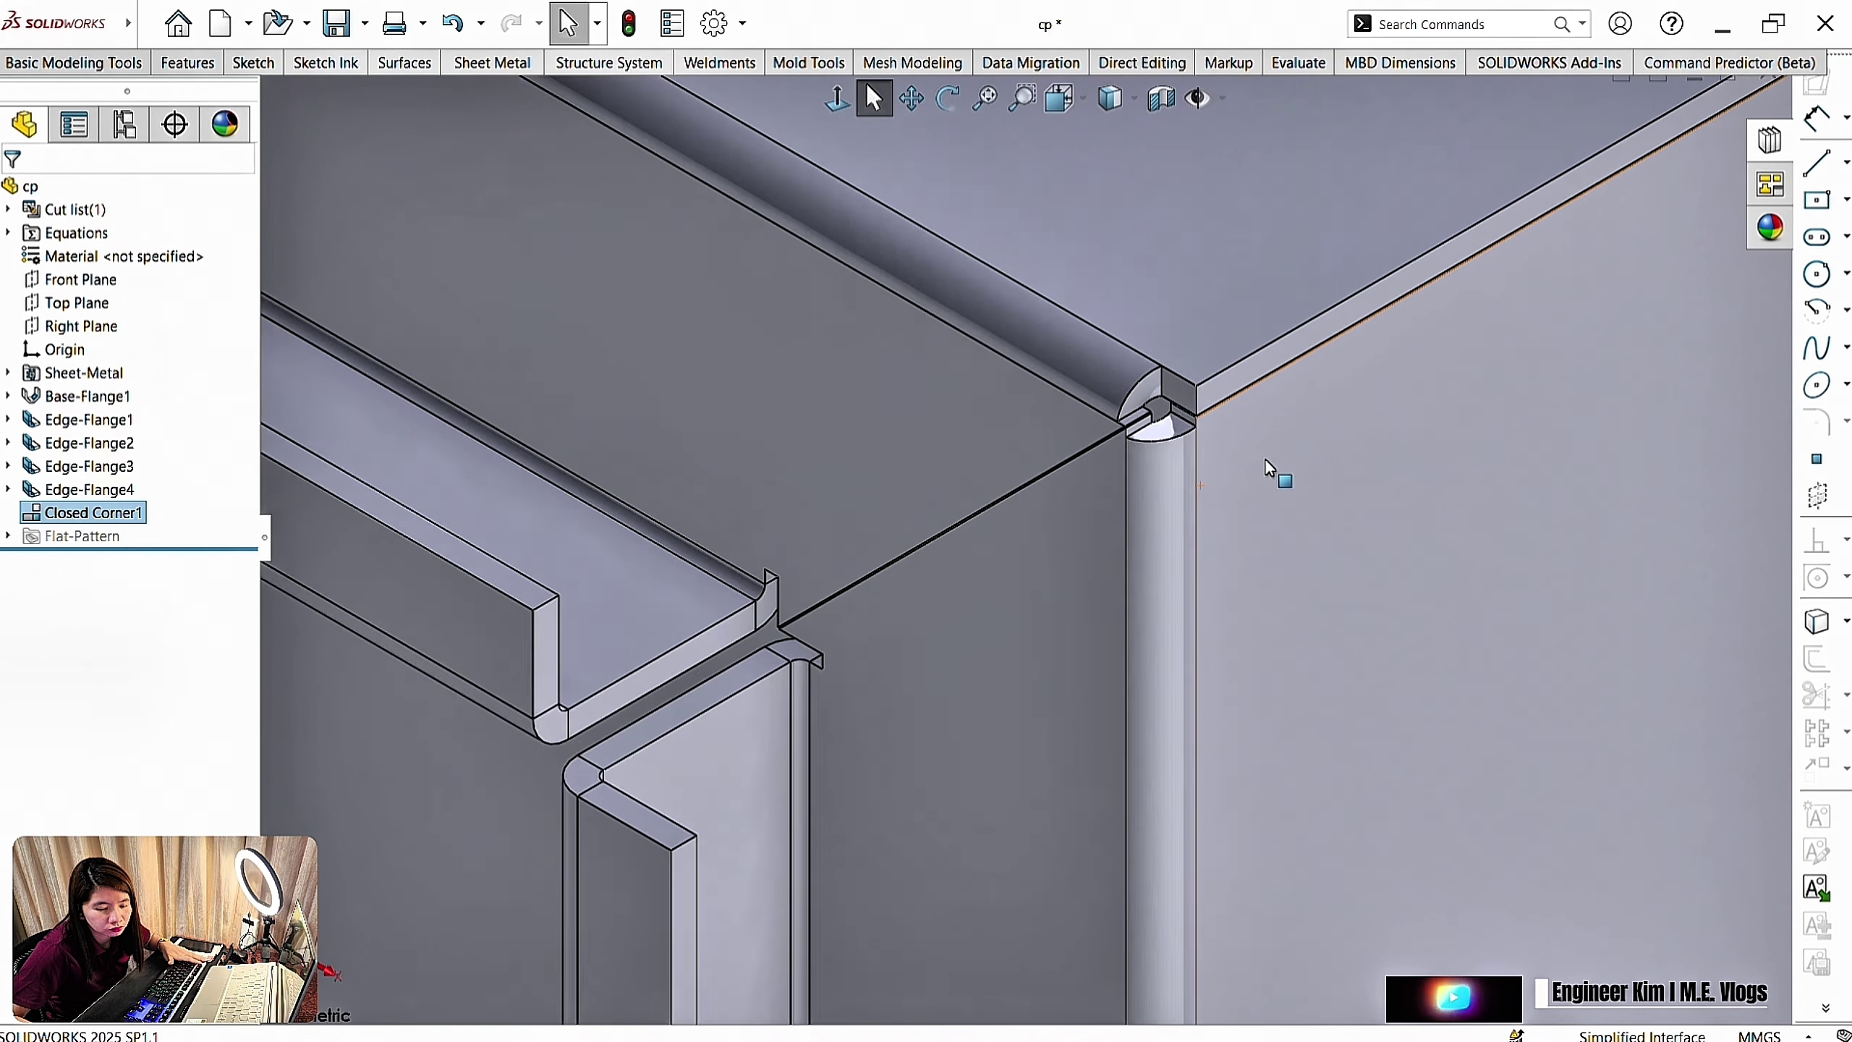
{"action": "scroll", "coordinate": [1004, 541], "scroll_direction": "up", "scroll_amount": 2}
{"action": "scroll", "coordinate": [1004, 541], "scroll_direction": "up", "scroll_amount": 5}
{"action": "scroll", "coordinate": [952, 527], "scroll_direction": "down", "scroll_amount": 4}
{"action": "key", "text": "ctrl+z"}
Close the gap between the walls at the upper front corner with a butt-type closed corner and Open bend region off
{"action": "scroll", "coordinate": [1298, 522], "scroll_direction": "down", "scroll_amount": 7}
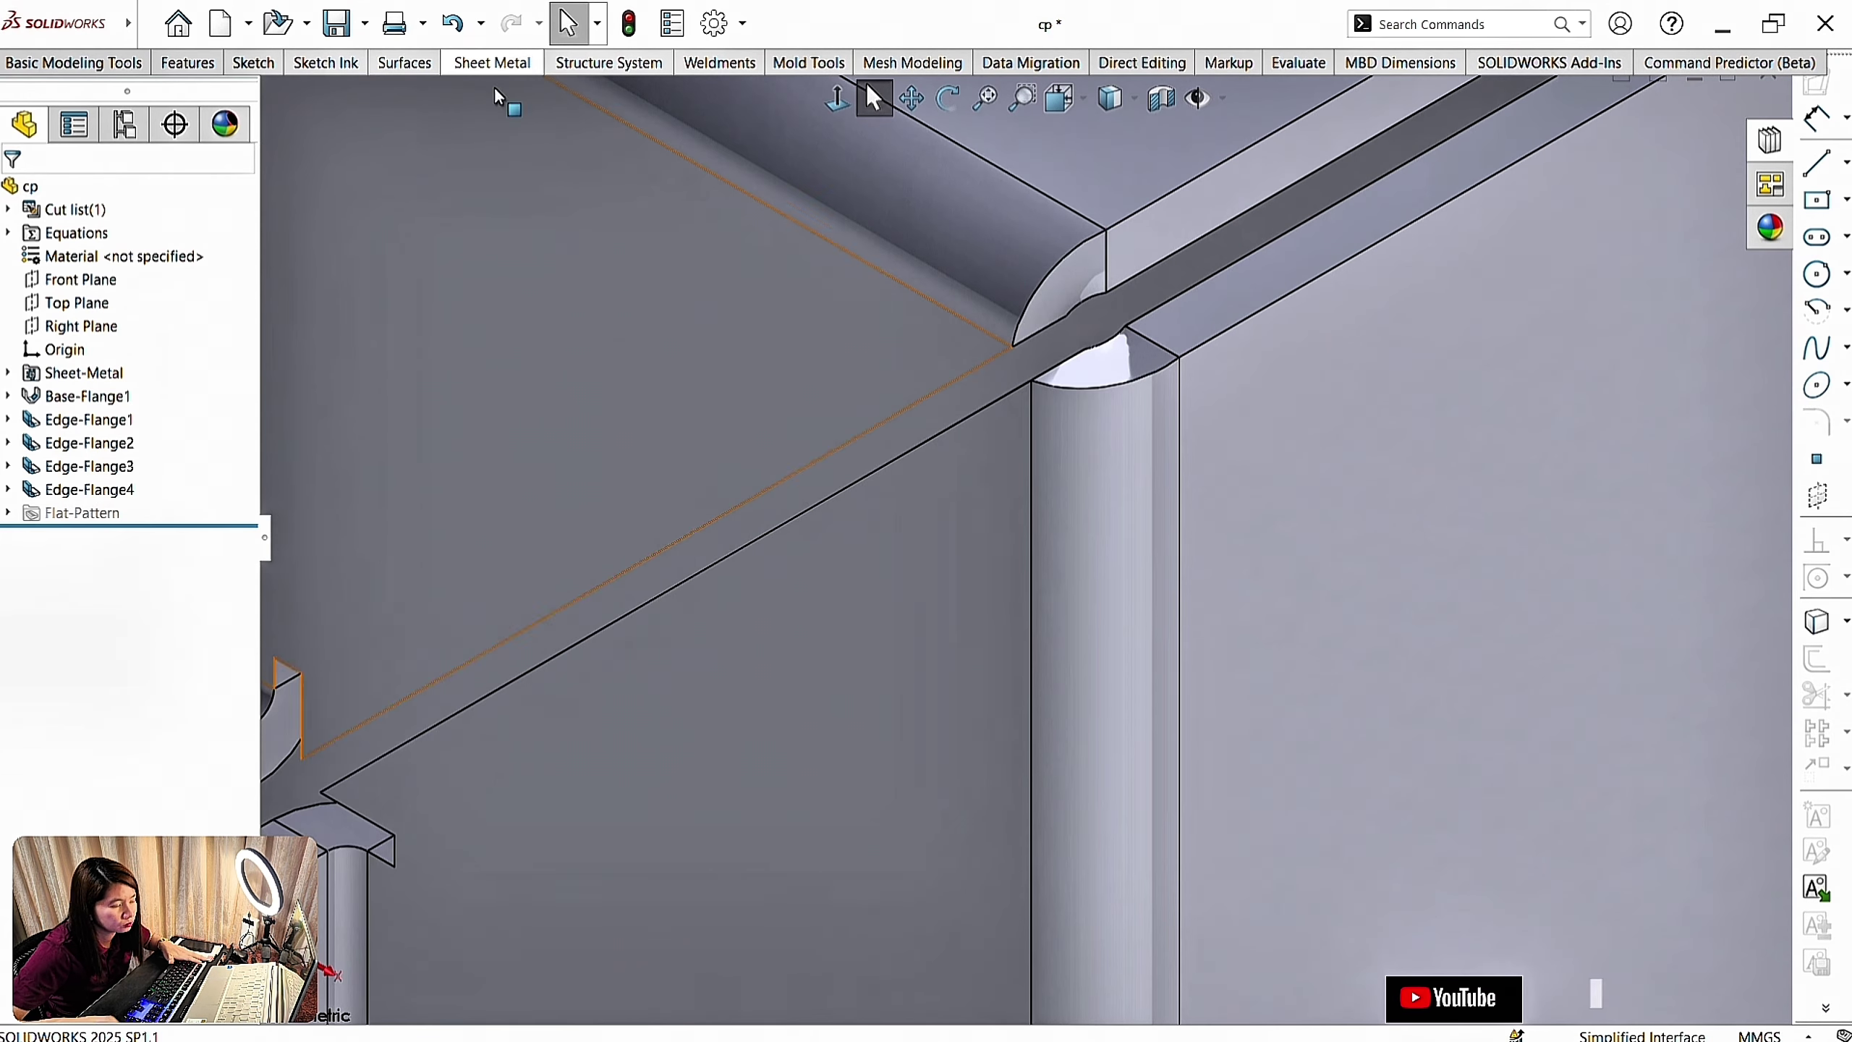
{"action": "left_click", "coordinate": [493, 64]}
{"action": "left_click", "coordinate": [565, 175]}
{"action": "left_click", "coordinate": [587, 208]}
{"action": "left_click", "coordinate": [1196, 311]}
{"action": "left_click", "coordinate": [109, 575]}
{"action": "left_click", "coordinate": [15, 194]}
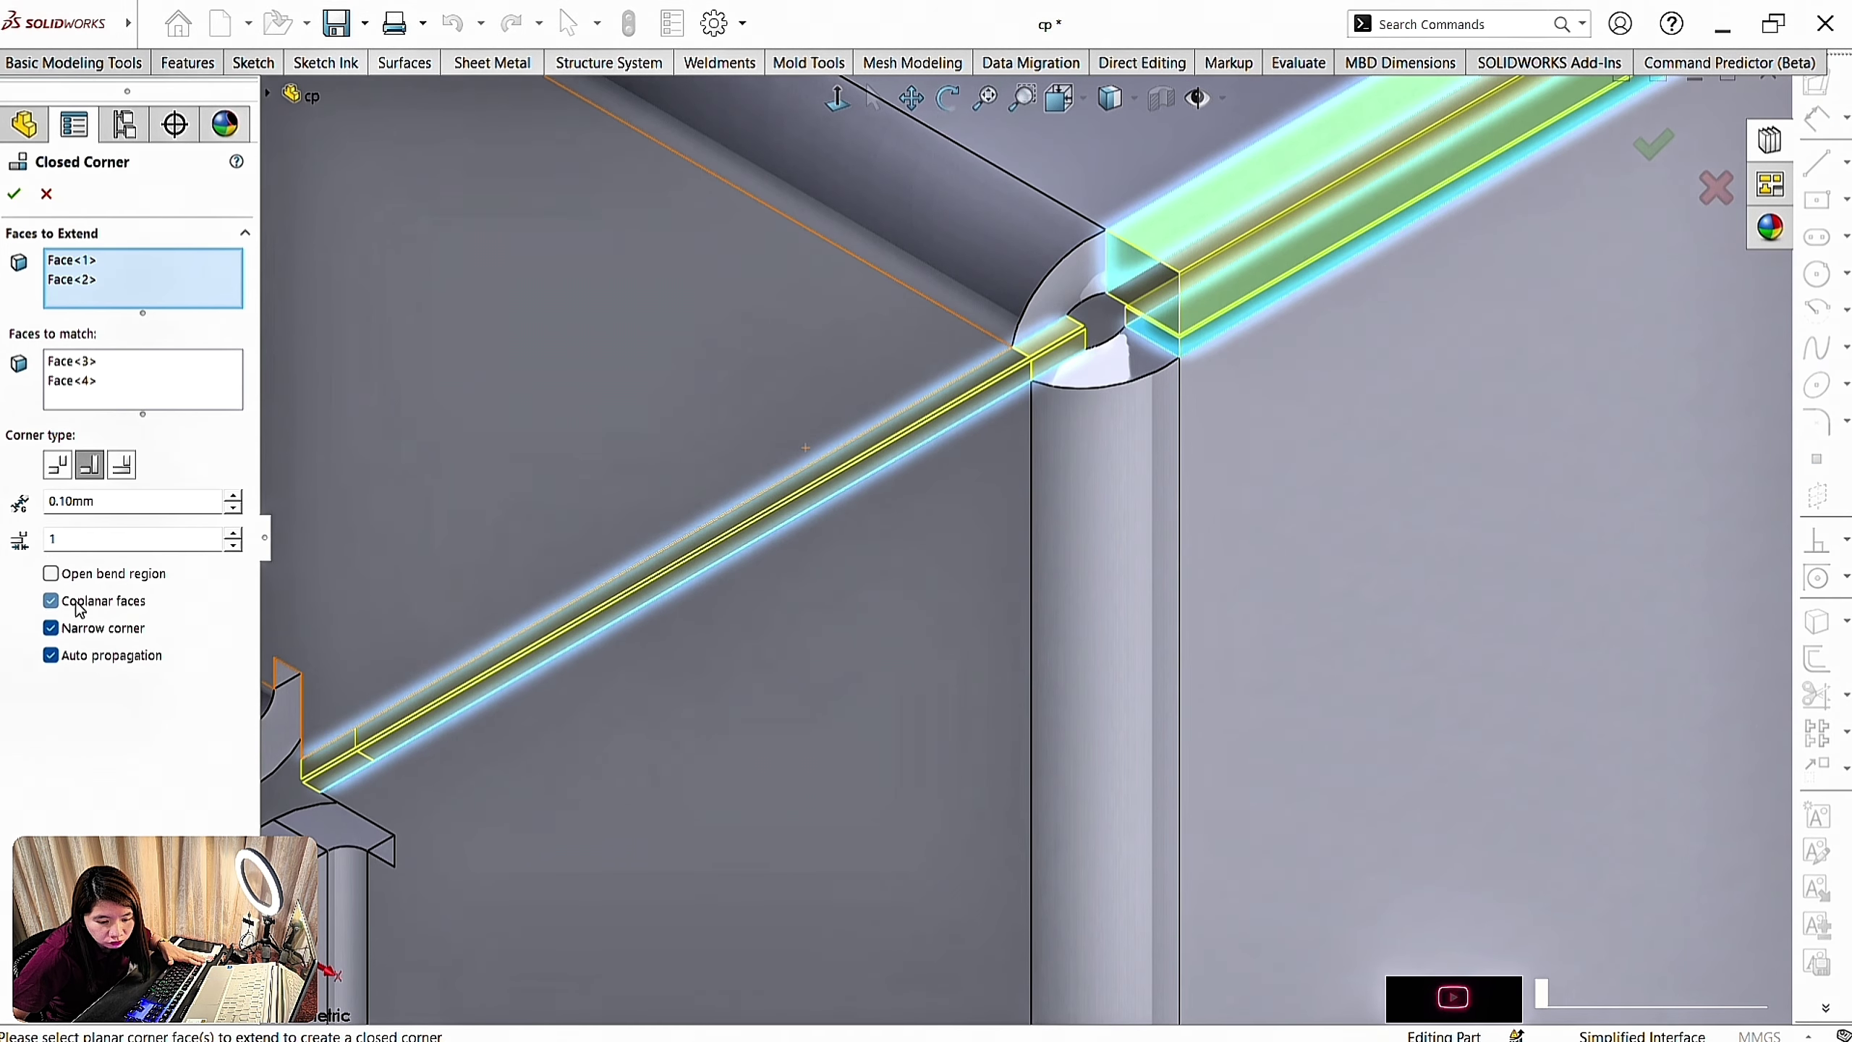
{"action": "left_click", "coordinate": [58, 464]}
{"action": "left_click", "coordinate": [14, 193]}
Create a butt-type closed corner between the end faces of the 10 mm return flanges at the same upper corner
{"action": "scroll", "coordinate": [1140, 314], "scroll_direction": "down", "scroll_amount": 7}
{"action": "left_click", "coordinate": [912, 98]}
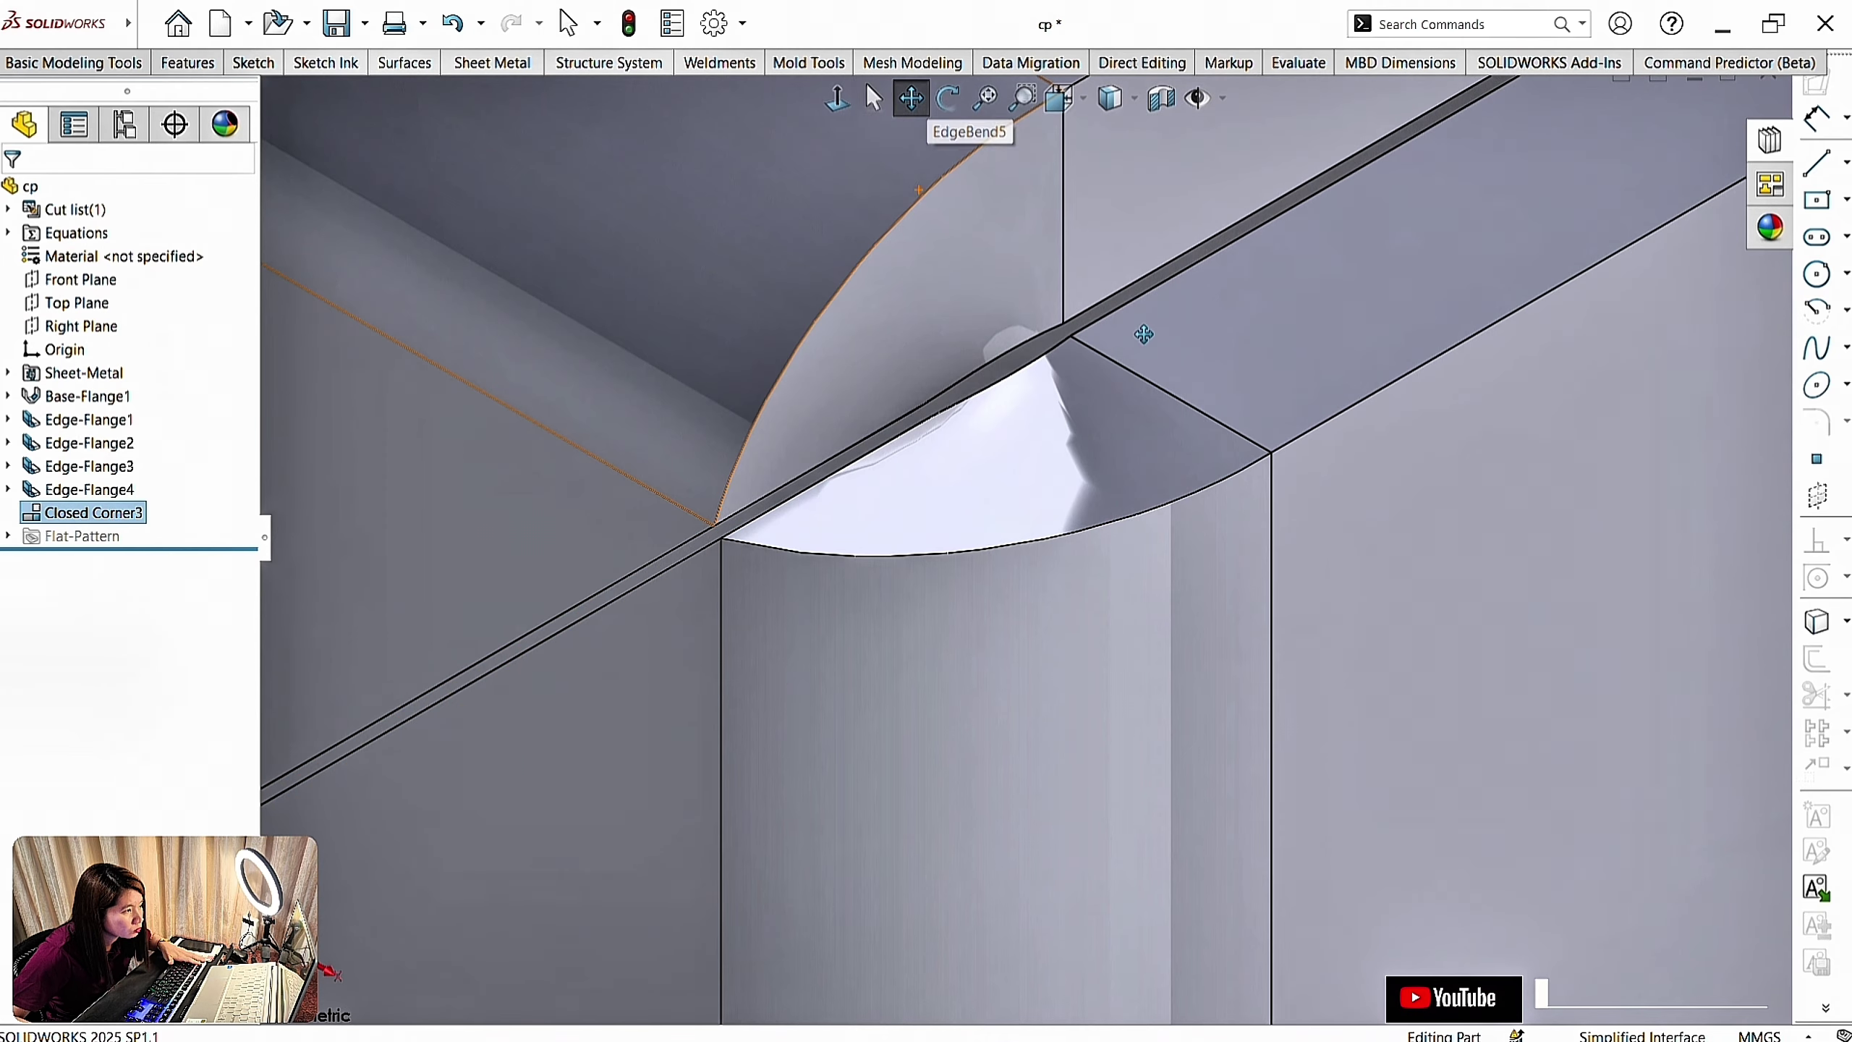
{"action": "scroll", "coordinate": [1141, 331], "scroll_direction": "up", "scroll_amount": 11}
{"action": "left_click_drag", "start_coordinate": [1140, 331], "coordinate": [1377, 418]}
{"action": "left_click", "coordinate": [492, 62]}
{"action": "left_click", "coordinate": [558, 153]}
{"action": "left_click", "coordinate": [576, 198]}
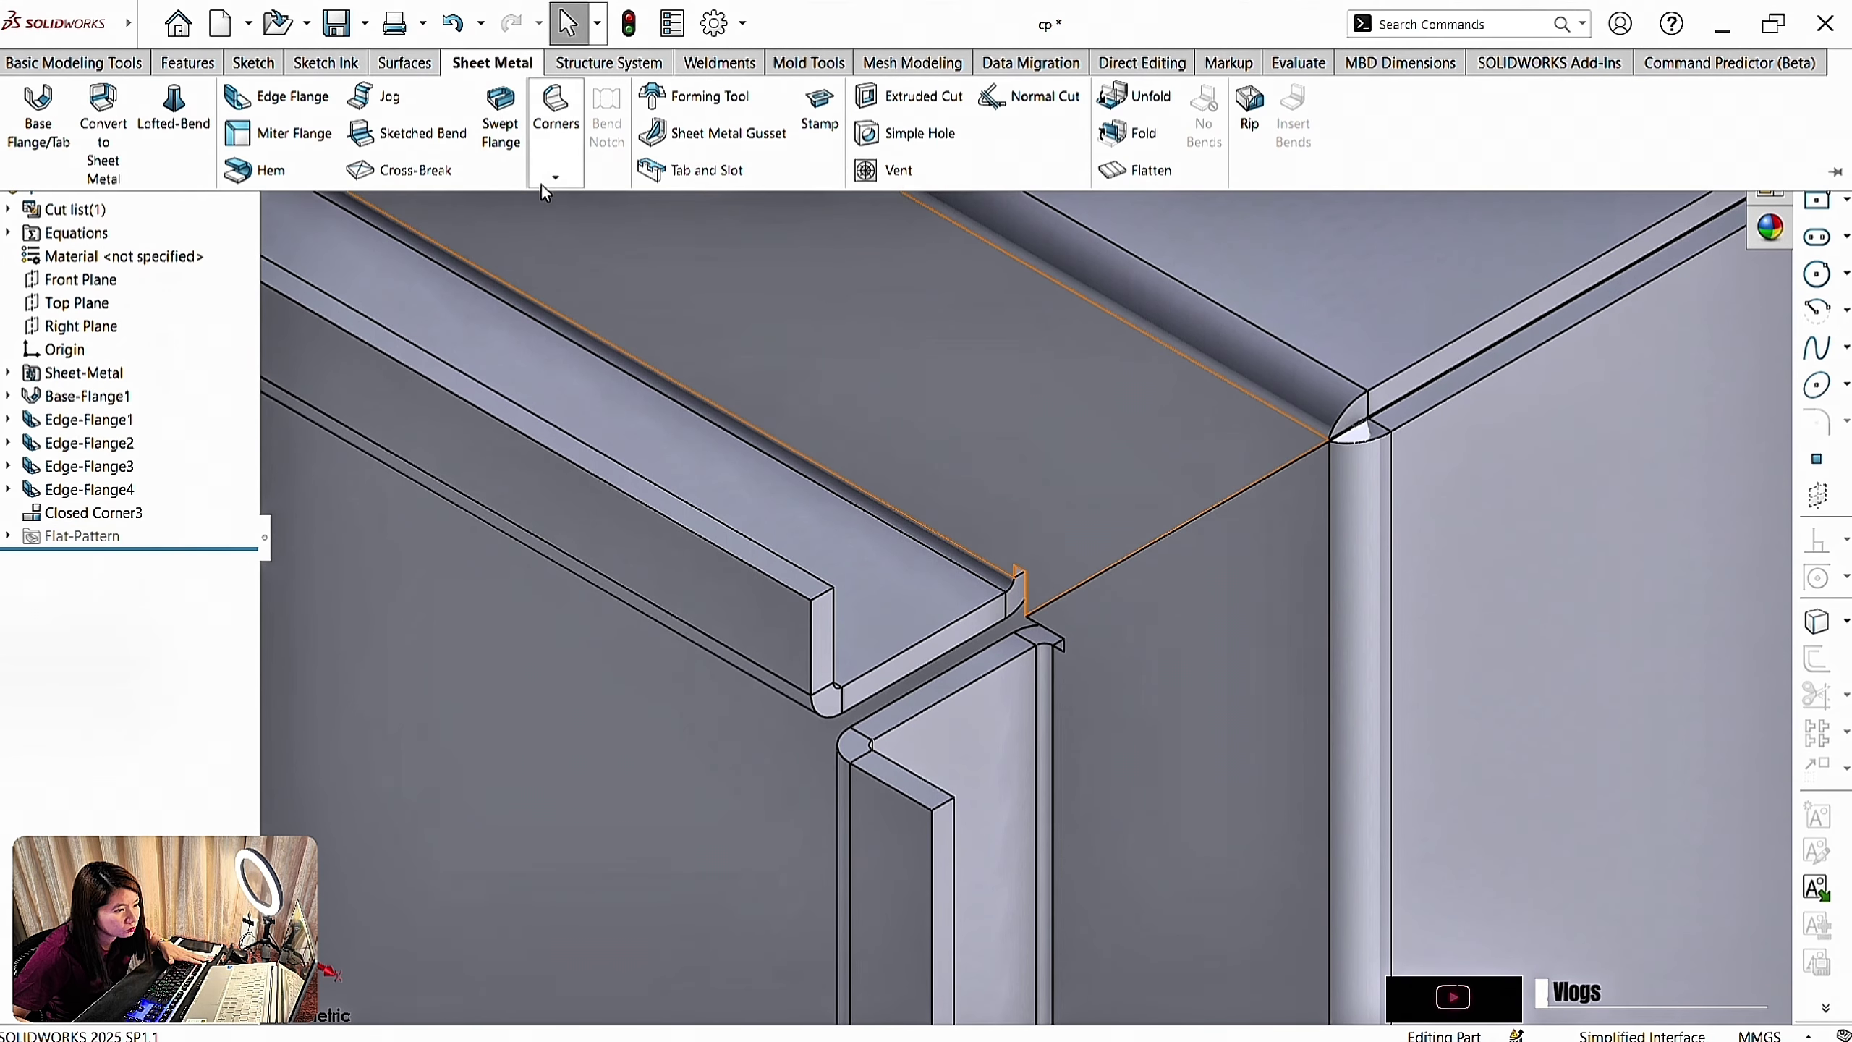
{"action": "left_click", "coordinate": [822, 642]}
{"action": "left_click", "coordinate": [142, 348]}
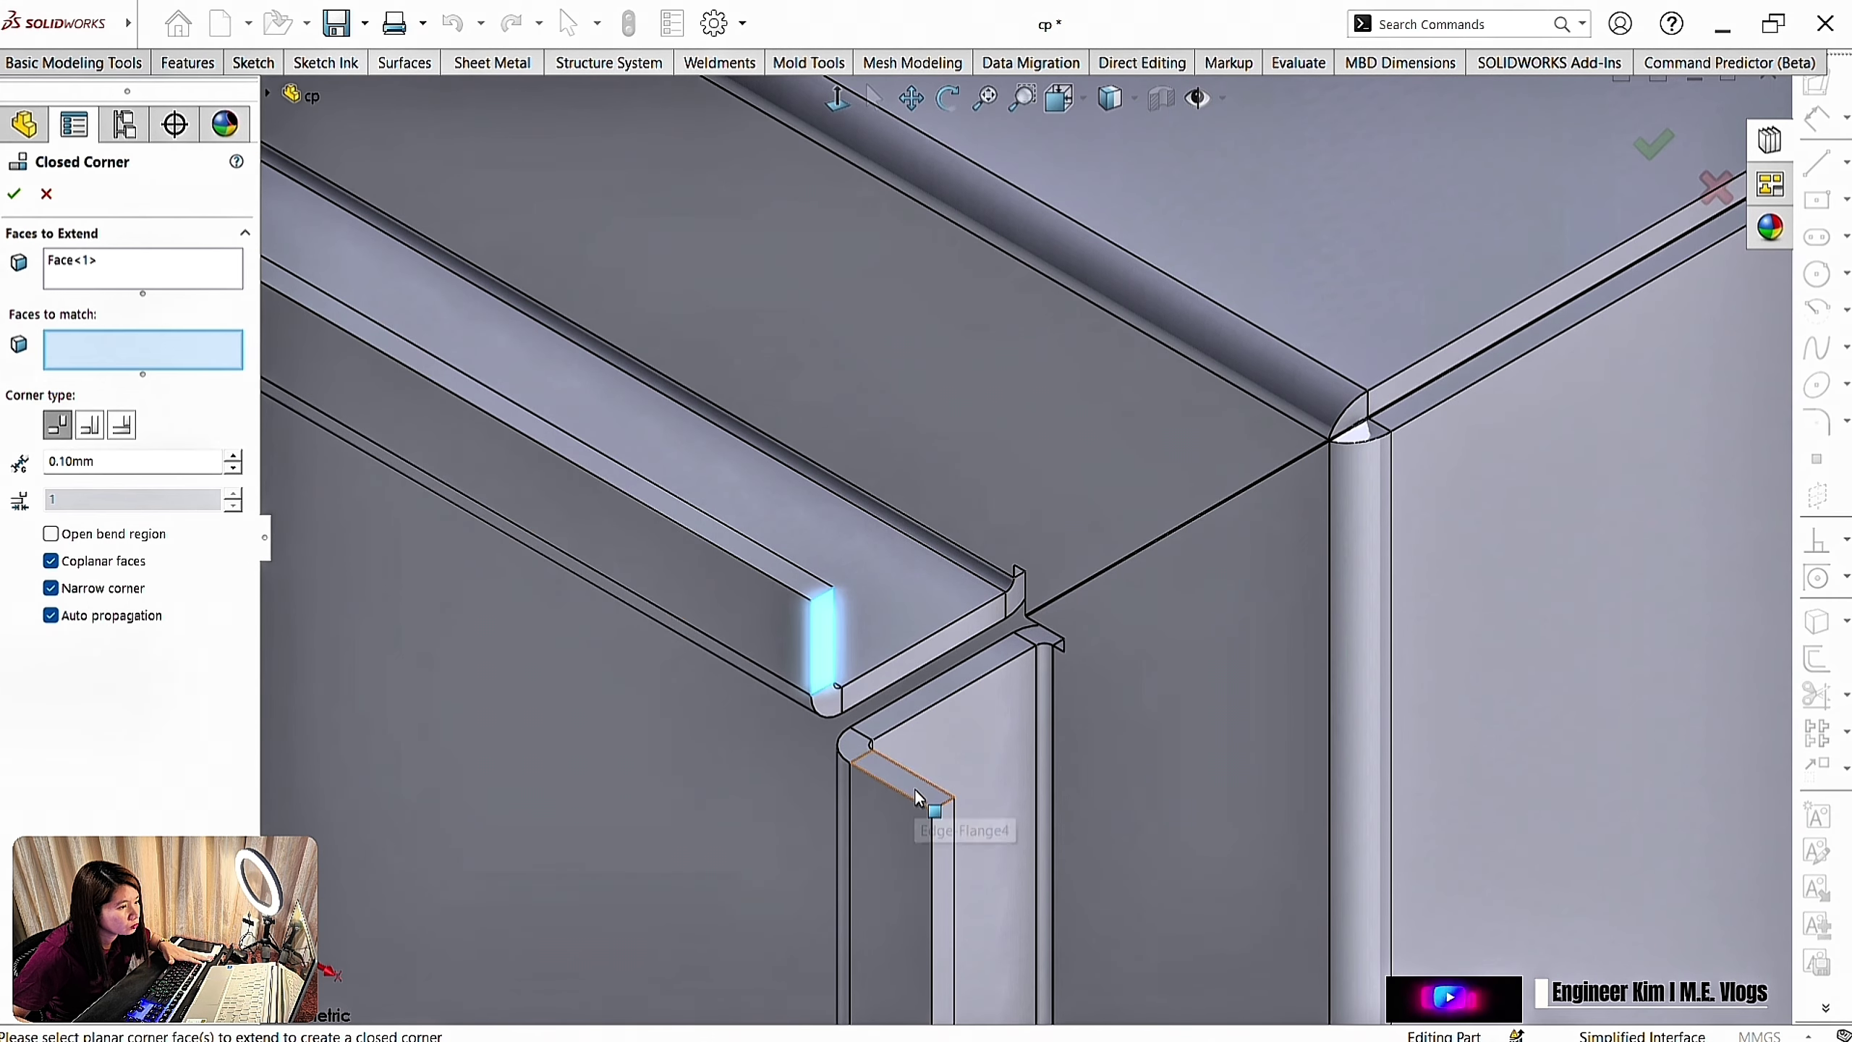
{"action": "left_click", "coordinate": [916, 791]}
{"action": "left_click", "coordinate": [15, 194]}
Examine the closed corners and the whole enclosure up close and through the view orientation selector
{"action": "scroll", "coordinate": [890, 882], "scroll_direction": "down", "scroll_amount": 3}
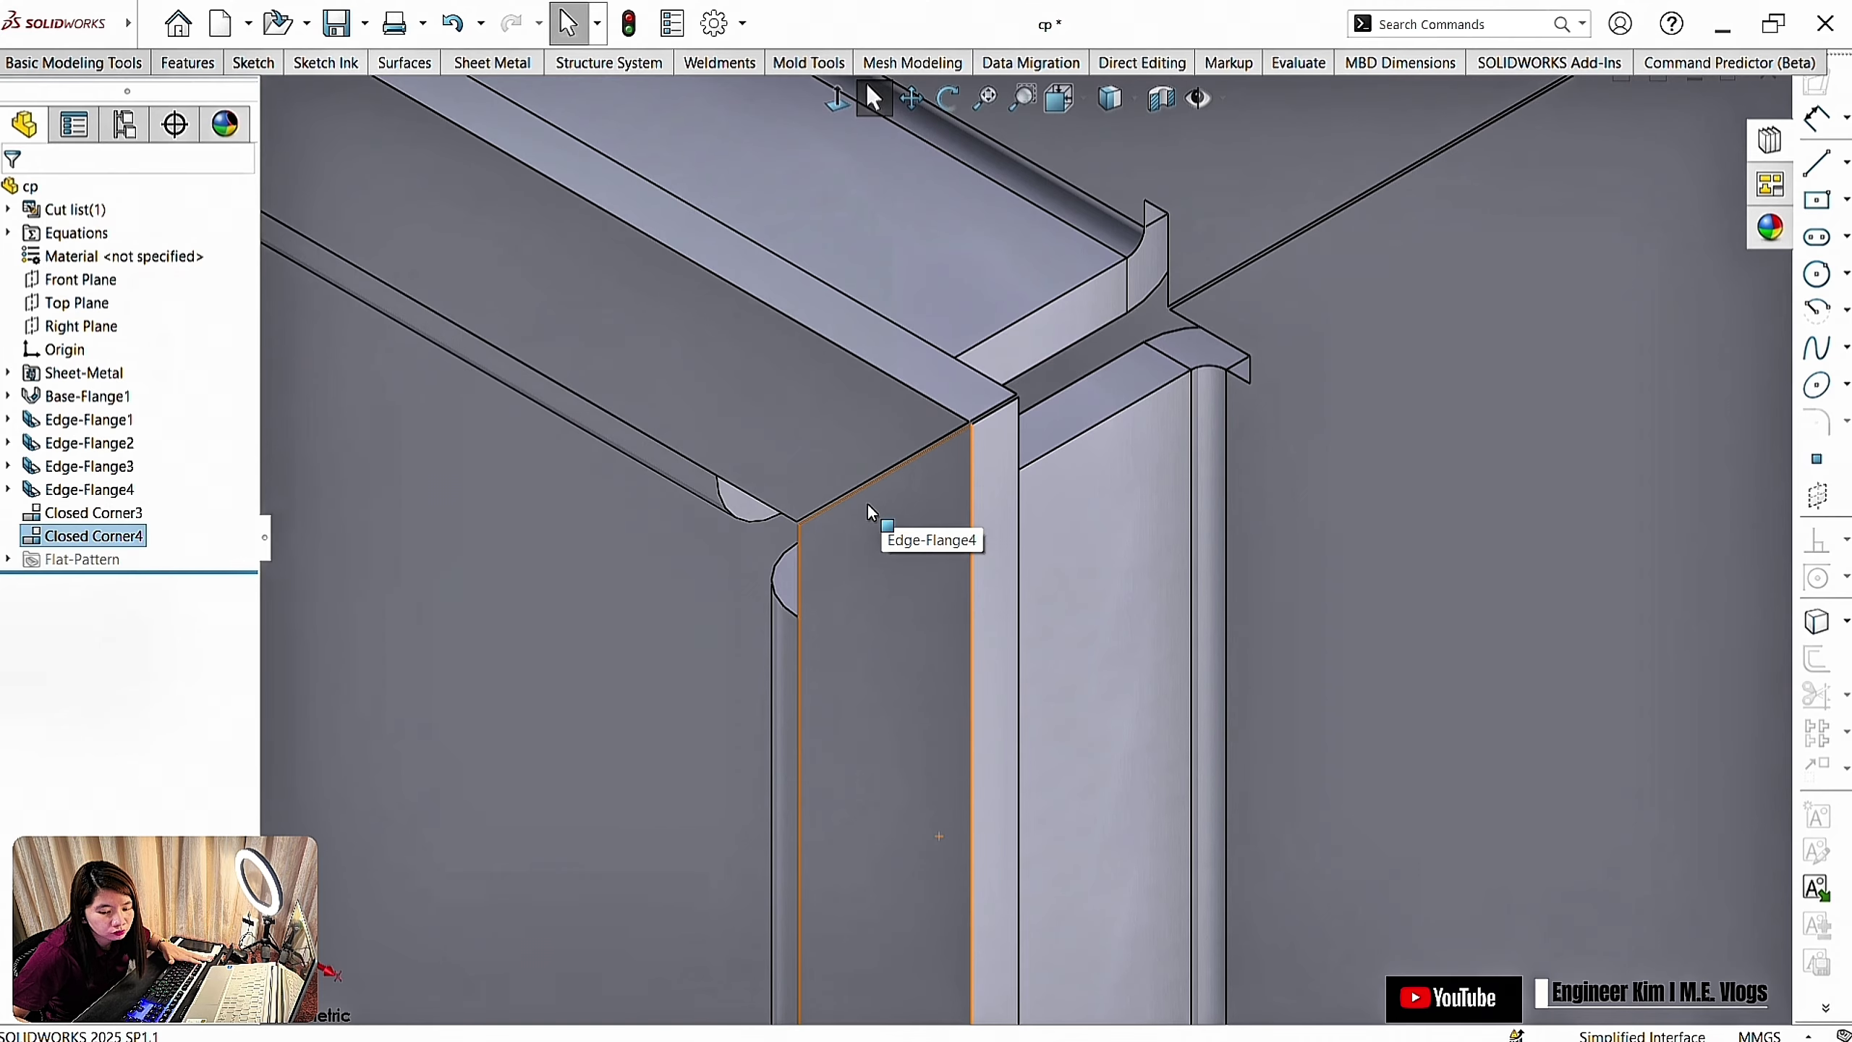
{"action": "scroll", "coordinate": [1234, 590], "scroll_direction": "up", "scroll_amount": 10}
{"action": "middle_click_drag", "start_coordinate": [1112, 496], "coordinate": [1216, 535], "text": "ctrl"}
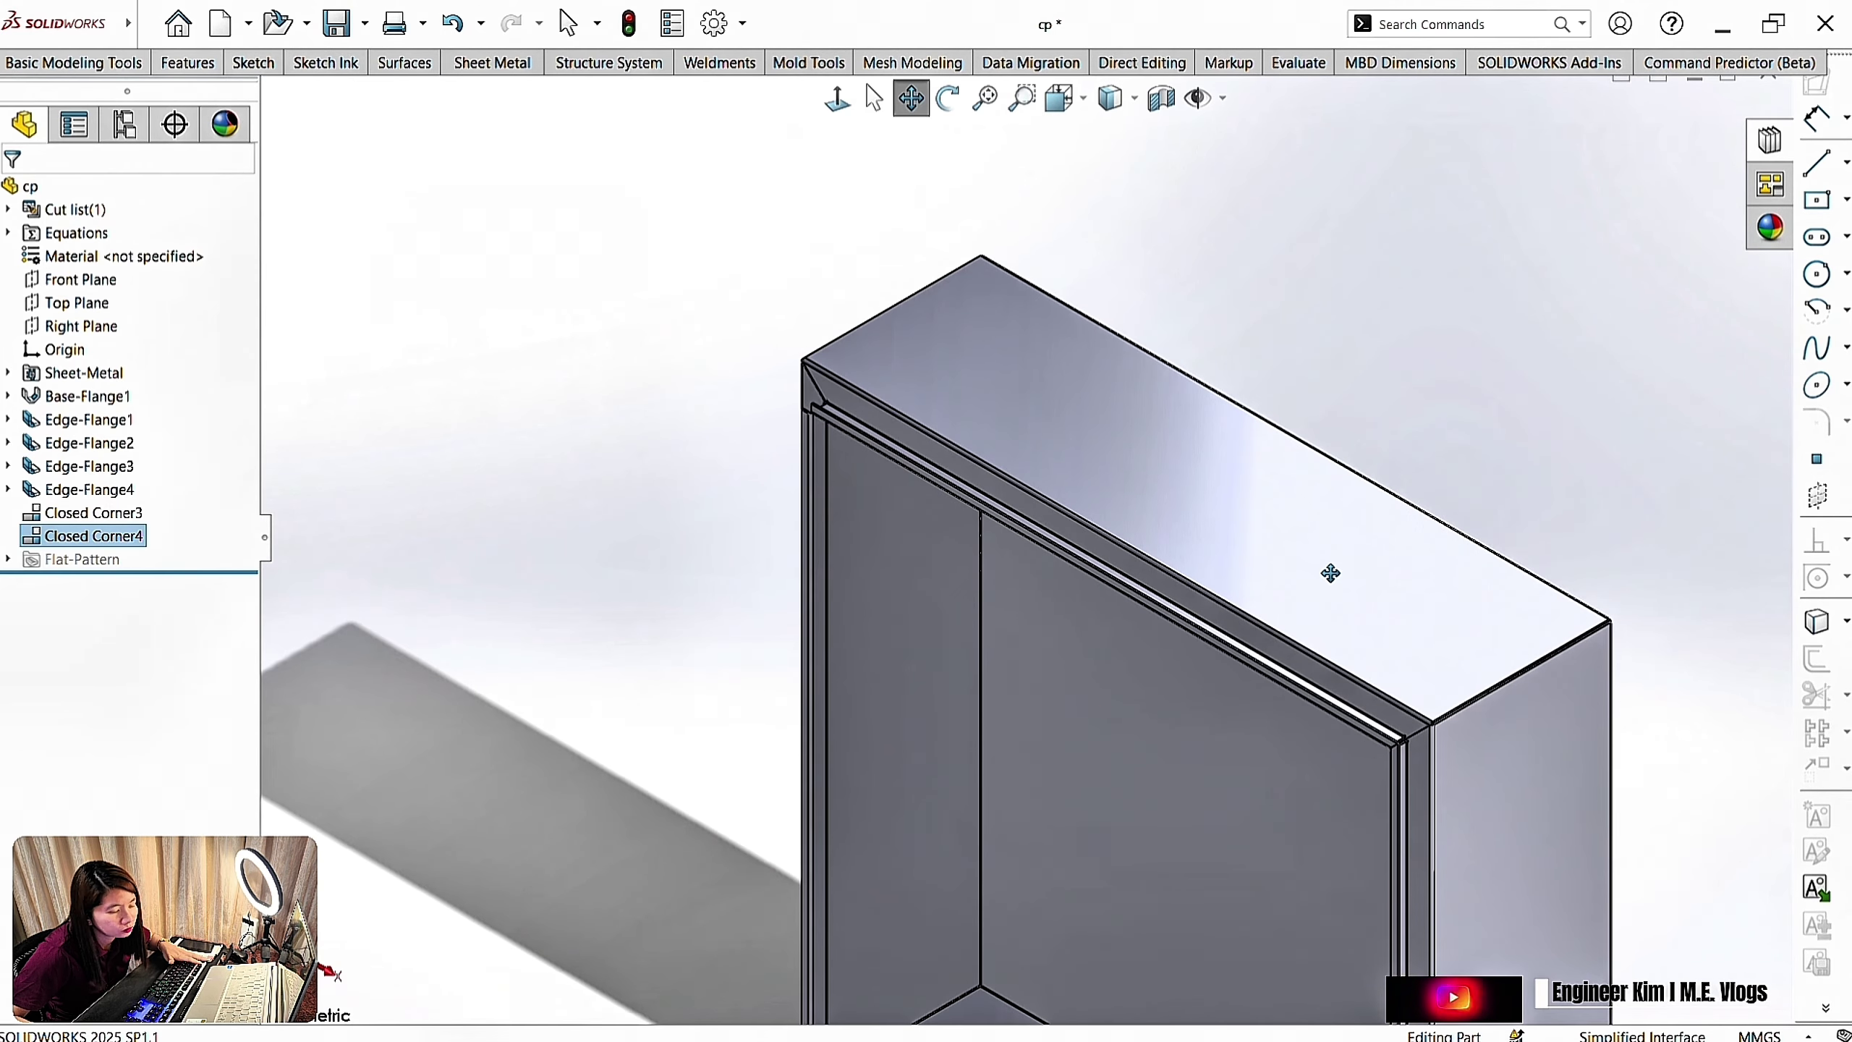
{"action": "scroll", "coordinate": [765, 393], "scroll_direction": "down", "scroll_amount": 7}
{"action": "middle_click_drag", "start_coordinate": [953, 297], "coordinate": [992, 386], "text": "ctrl"}
{"action": "middle_click_drag", "start_coordinate": [992, 386], "coordinate": [1058, 219]}
{"action": "key", "text": "Escape"}
{"action": "left_click", "coordinate": [1082, 101]}
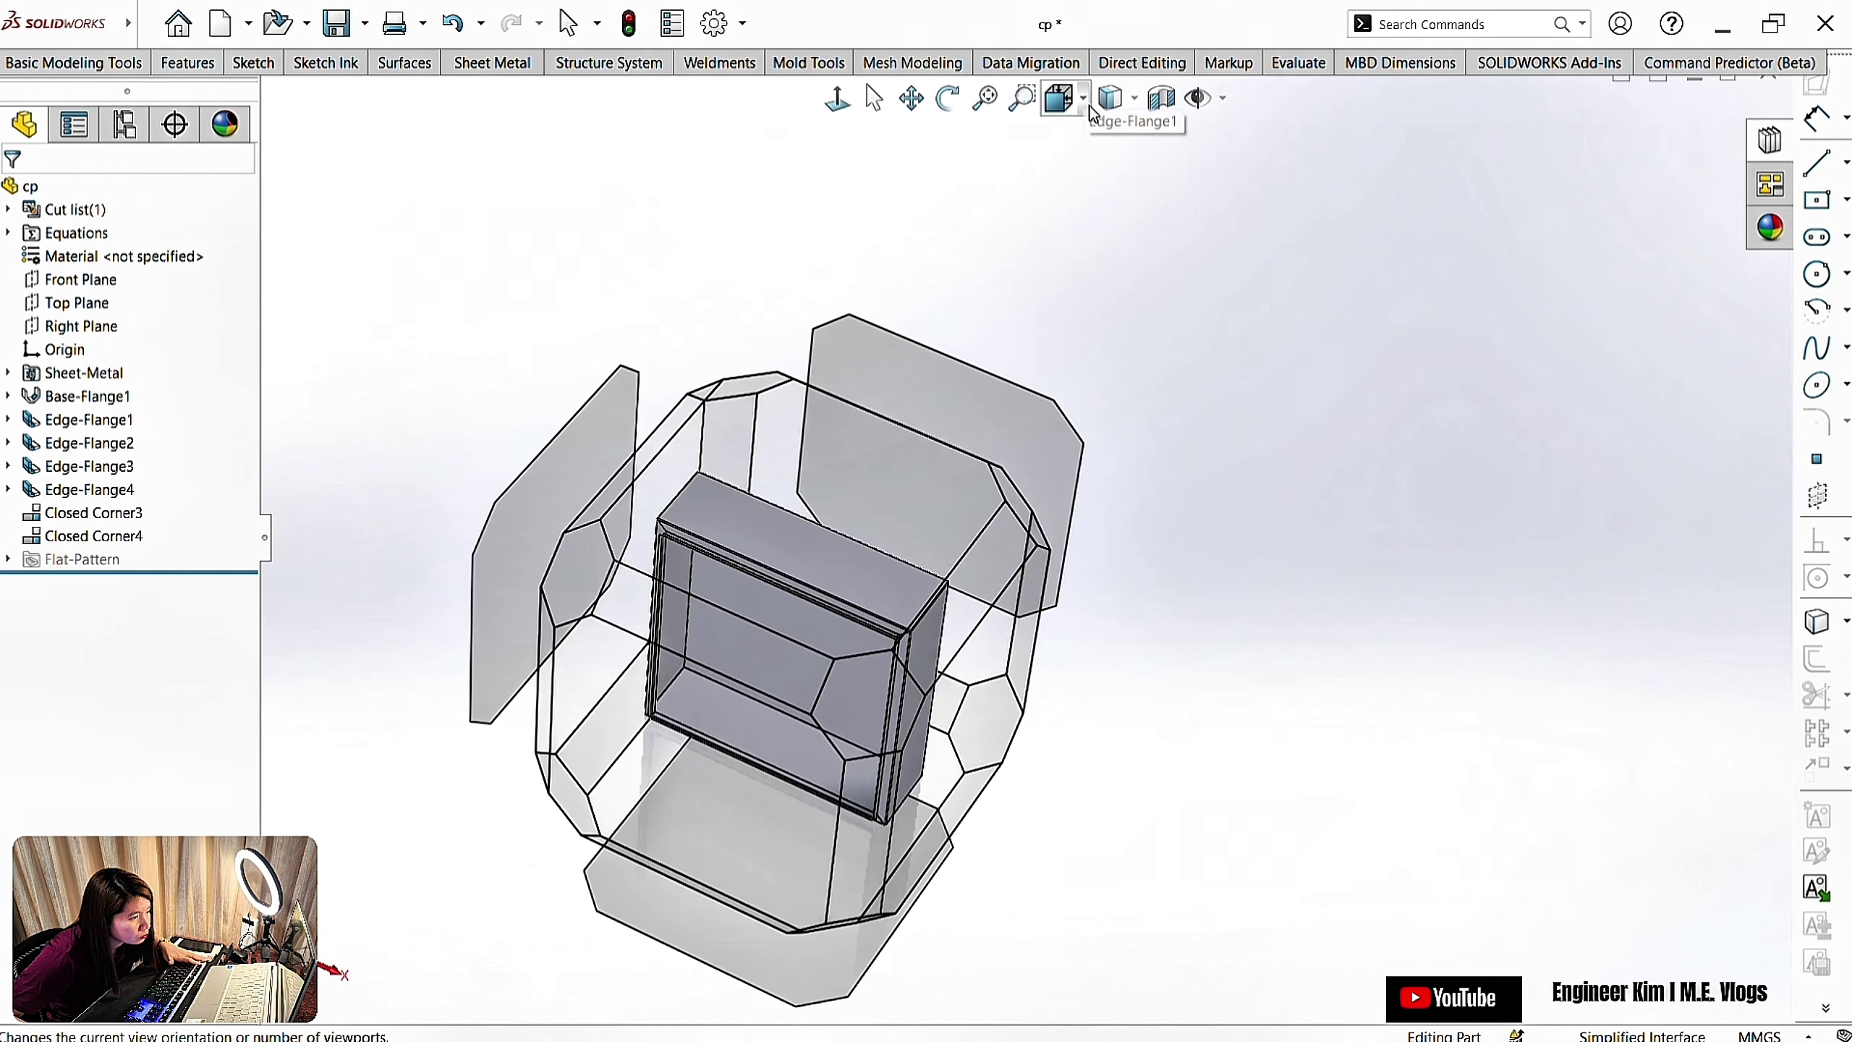
{"action": "left_click", "coordinate": [1208, 180]}
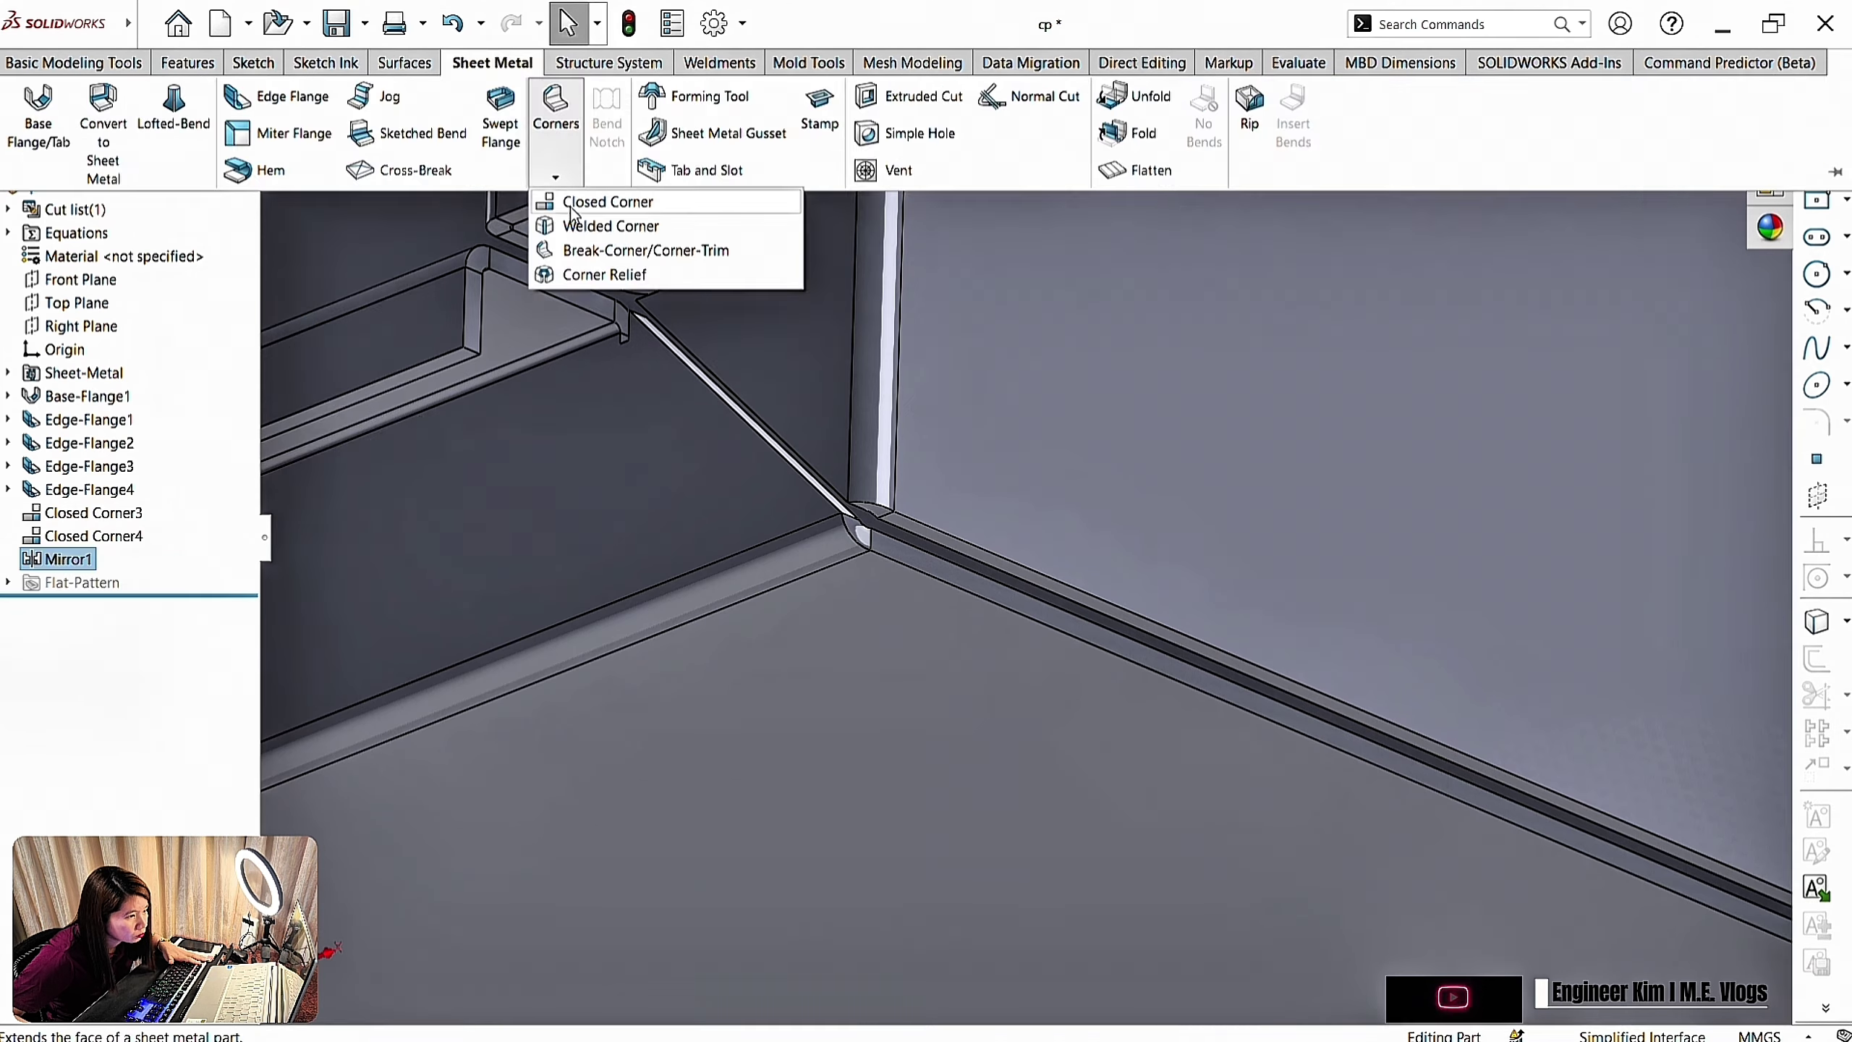
Close the gap between the outer walls at the box's lower front corner with a closed corner
{"action": "left_click", "coordinate": [597, 194]}
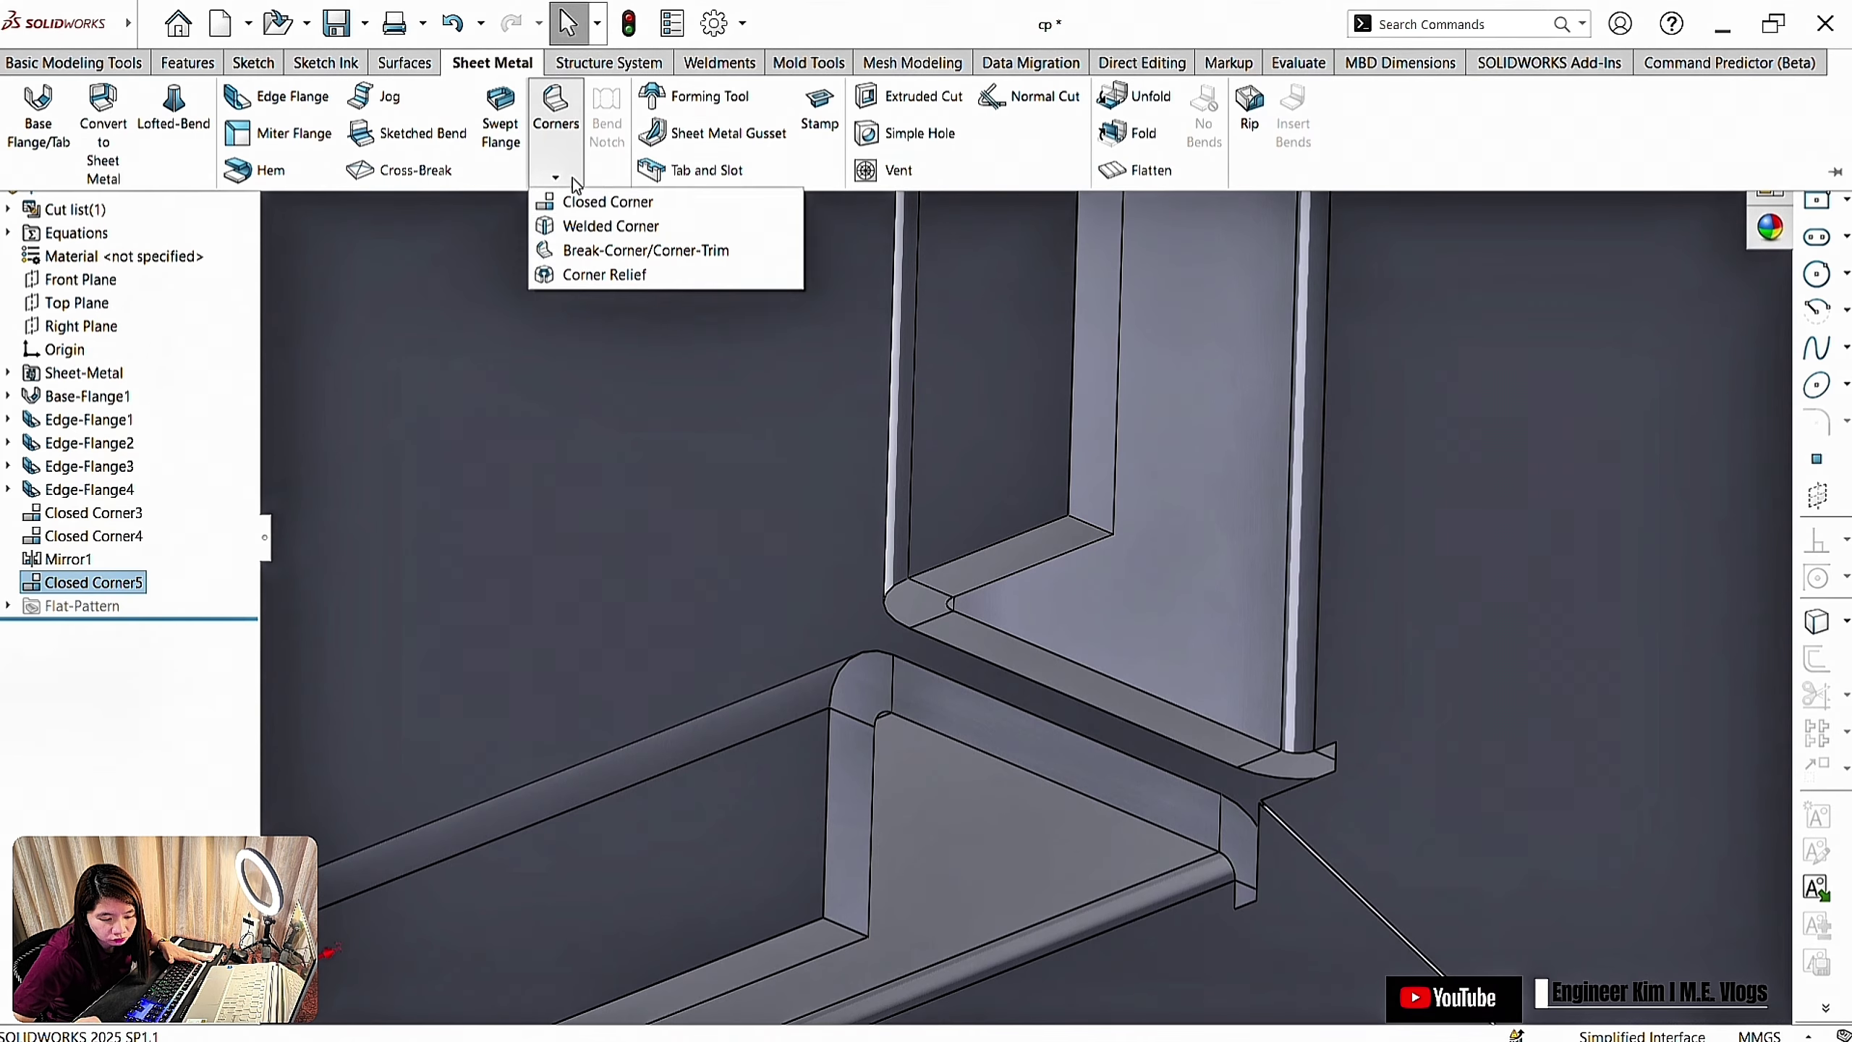
{"action": "left_click", "coordinate": [578, 199]}
{"action": "left_click", "coordinate": [992, 557]}
{"action": "left_click", "coordinate": [856, 832]}
{"action": "key", "text": "Escape"}
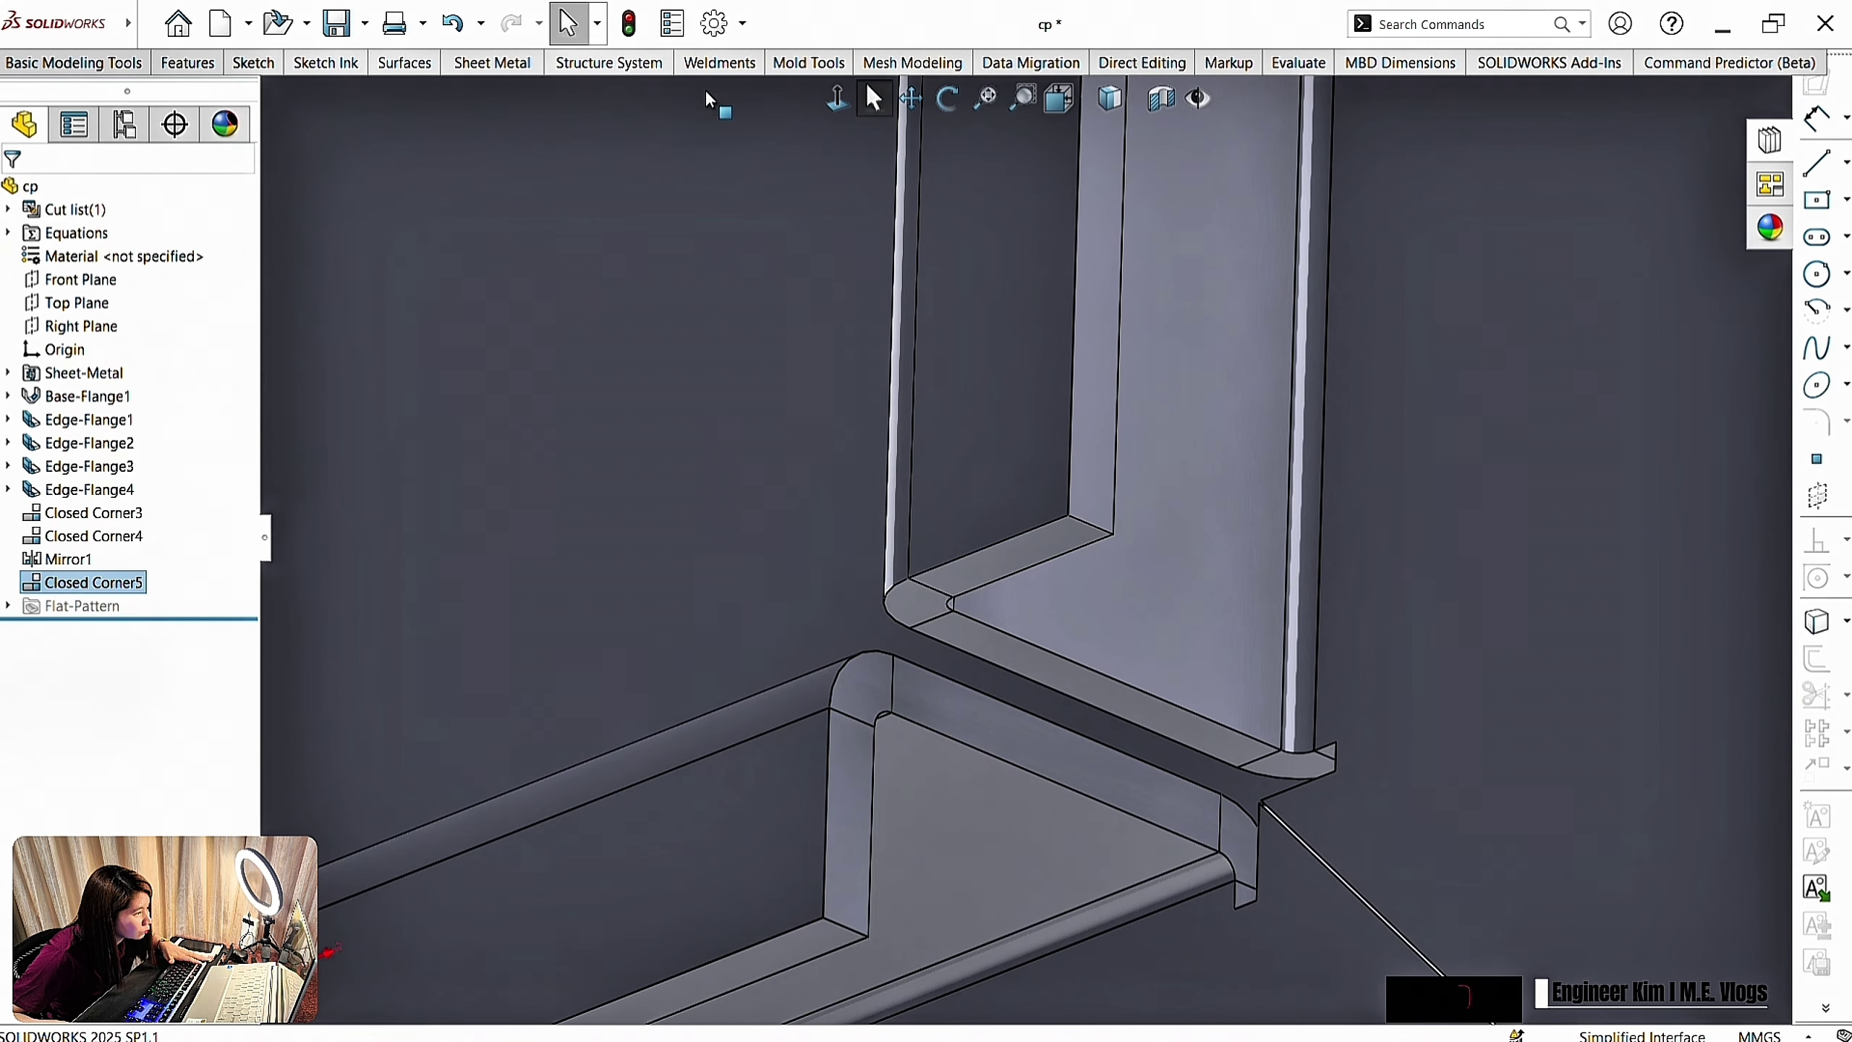
Create a closed corner between the 10 mm return flanges at the same lower front corner
{"action": "left_click", "coordinate": [491, 62]}
{"action": "left_click", "coordinate": [558, 139]}
{"action": "left_click", "coordinate": [596, 198]}
{"action": "left_click", "coordinate": [992, 557]}
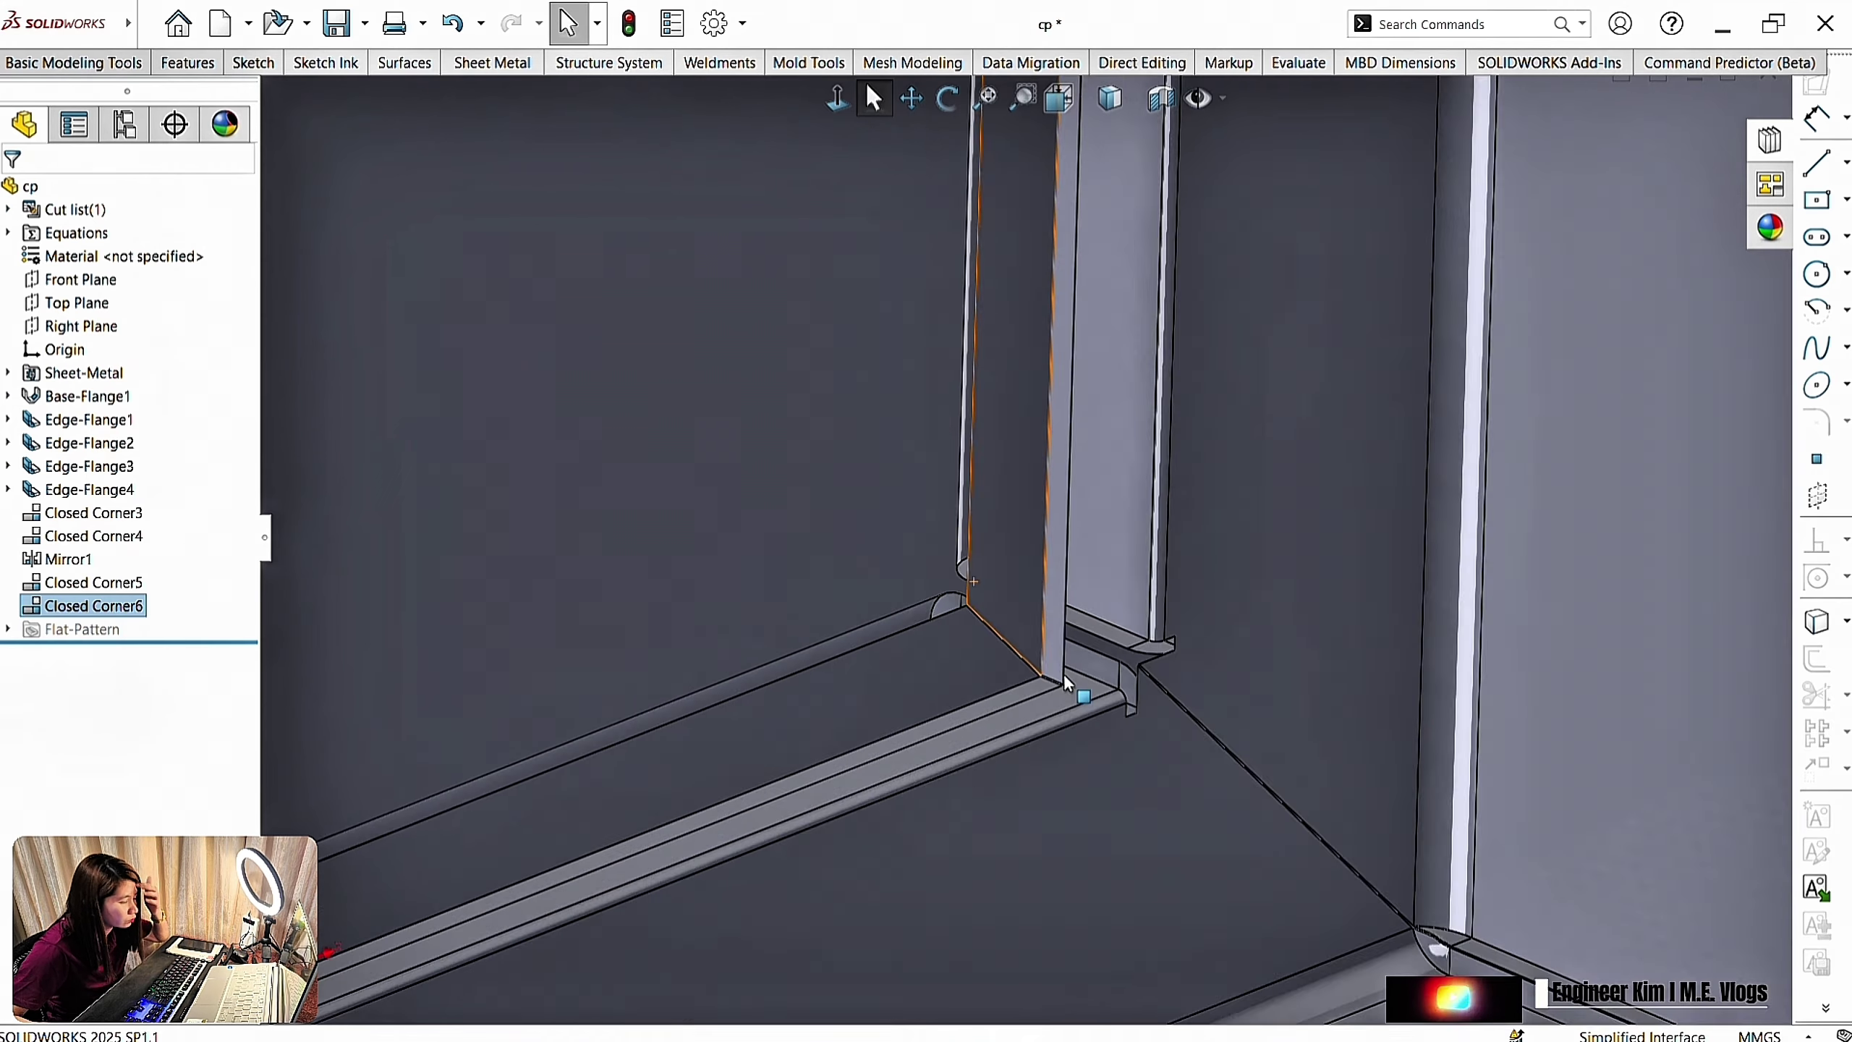
Create a closed corner between the outer walls at the remaining open front corner of the box
{"action": "scroll", "coordinate": [1068, 682], "scroll_direction": "up", "scroll_amount": 5}
{"action": "middle_click_drag", "start_coordinate": [1348, 712], "coordinate": [1085, 394]}
{"action": "left_click", "coordinate": [910, 98]}
{"action": "left_click_drag", "start_coordinate": [1080, 234], "coordinate": [1470, 447]}
{"action": "scroll", "coordinate": [1471, 446], "scroll_direction": "down", "scroll_amount": 4}
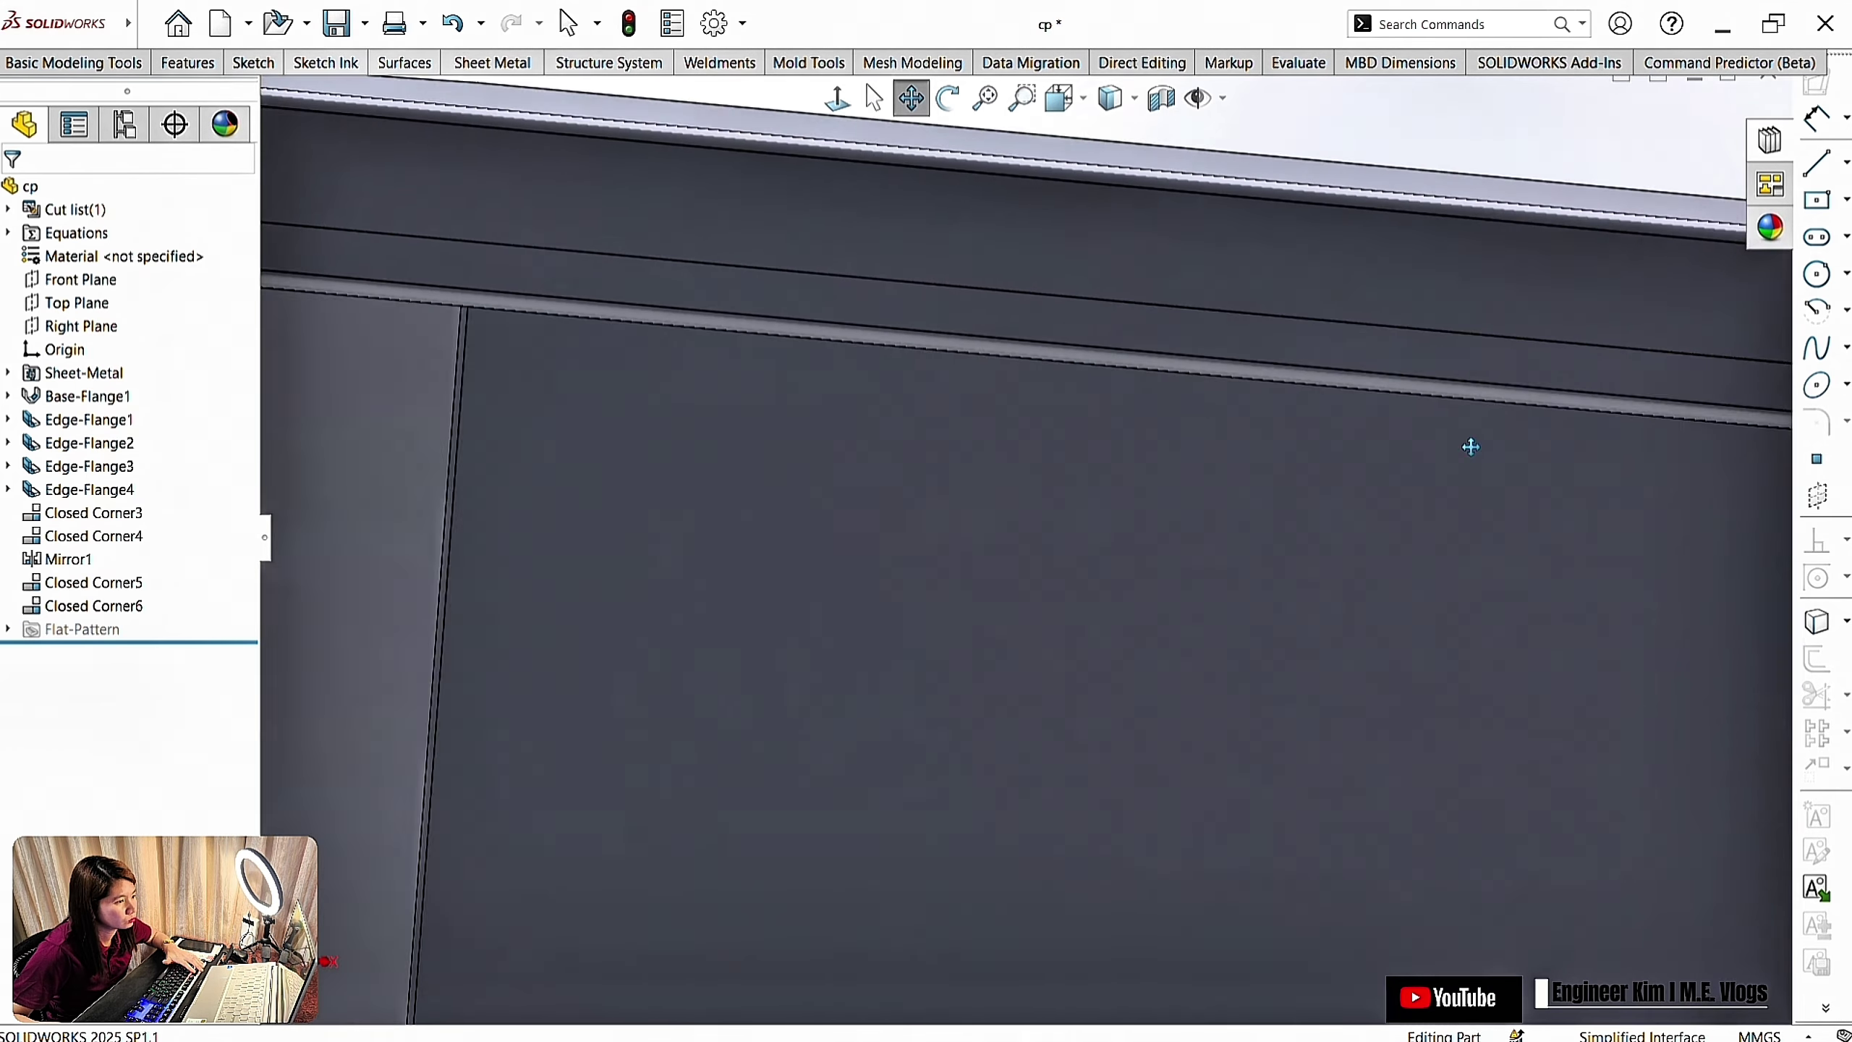
{"action": "key", "text": "Escape"}
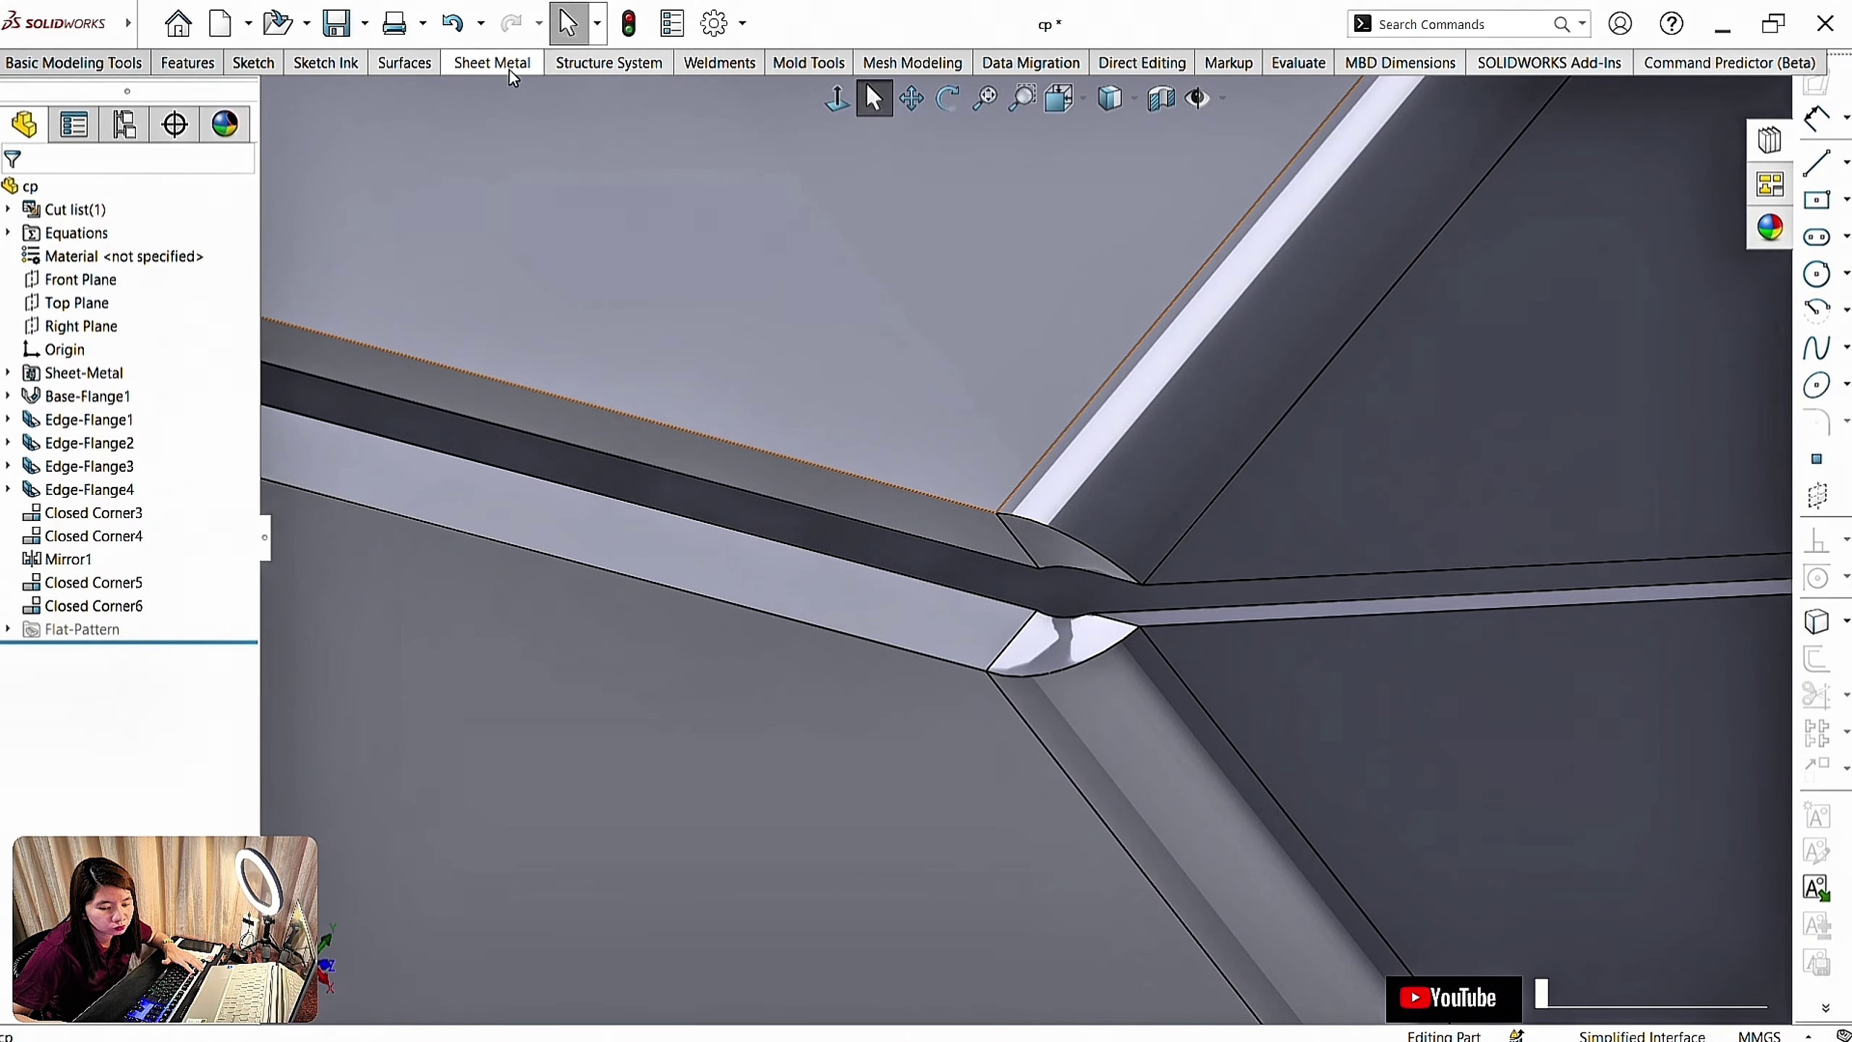
{"action": "left_click", "coordinate": [513, 78]}
{"action": "left_click", "coordinate": [550, 117]}
{"action": "left_click", "coordinate": [608, 194]}
{"action": "left_click", "coordinate": [867, 525]}
{"action": "left_click", "coordinate": [1282, 625]}
{"action": "key", "text": "Return"}
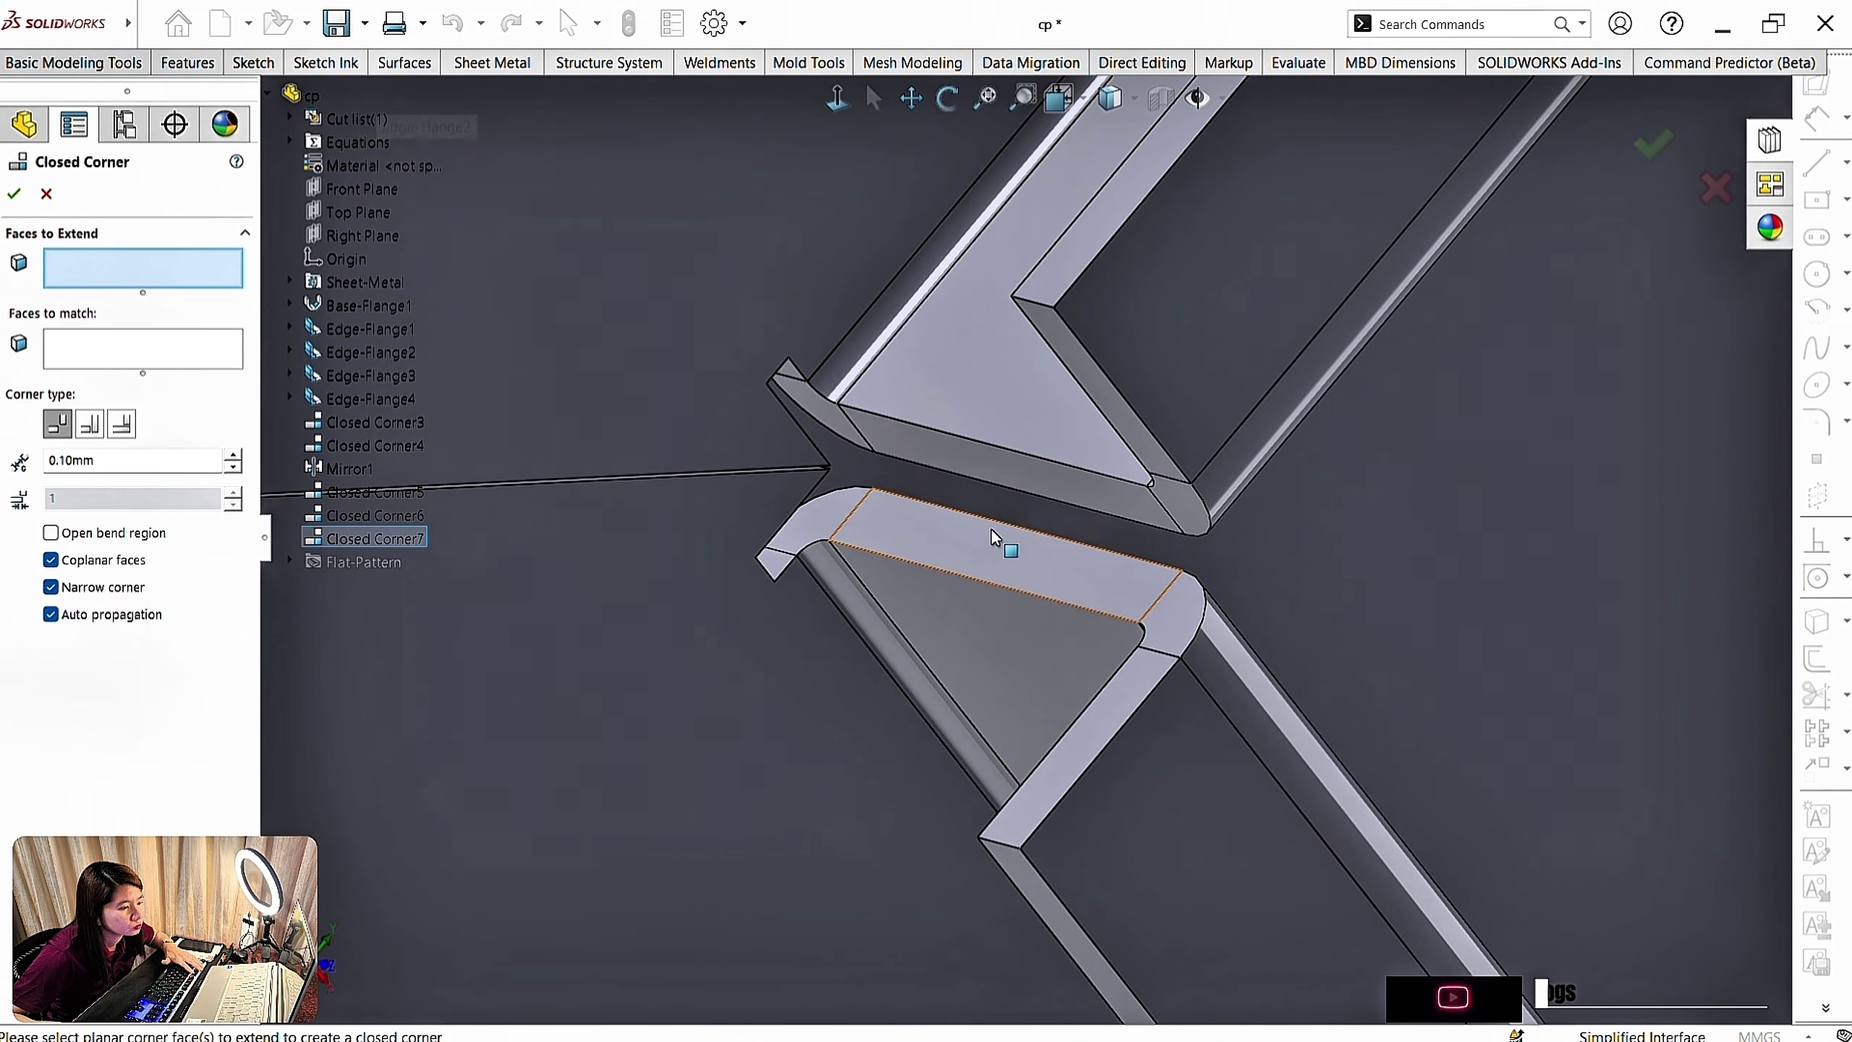
Close the 10 mm return flanges at that last corner with a closed corner and check the flattened sheet
{"action": "left_click", "coordinate": [985, 525]}
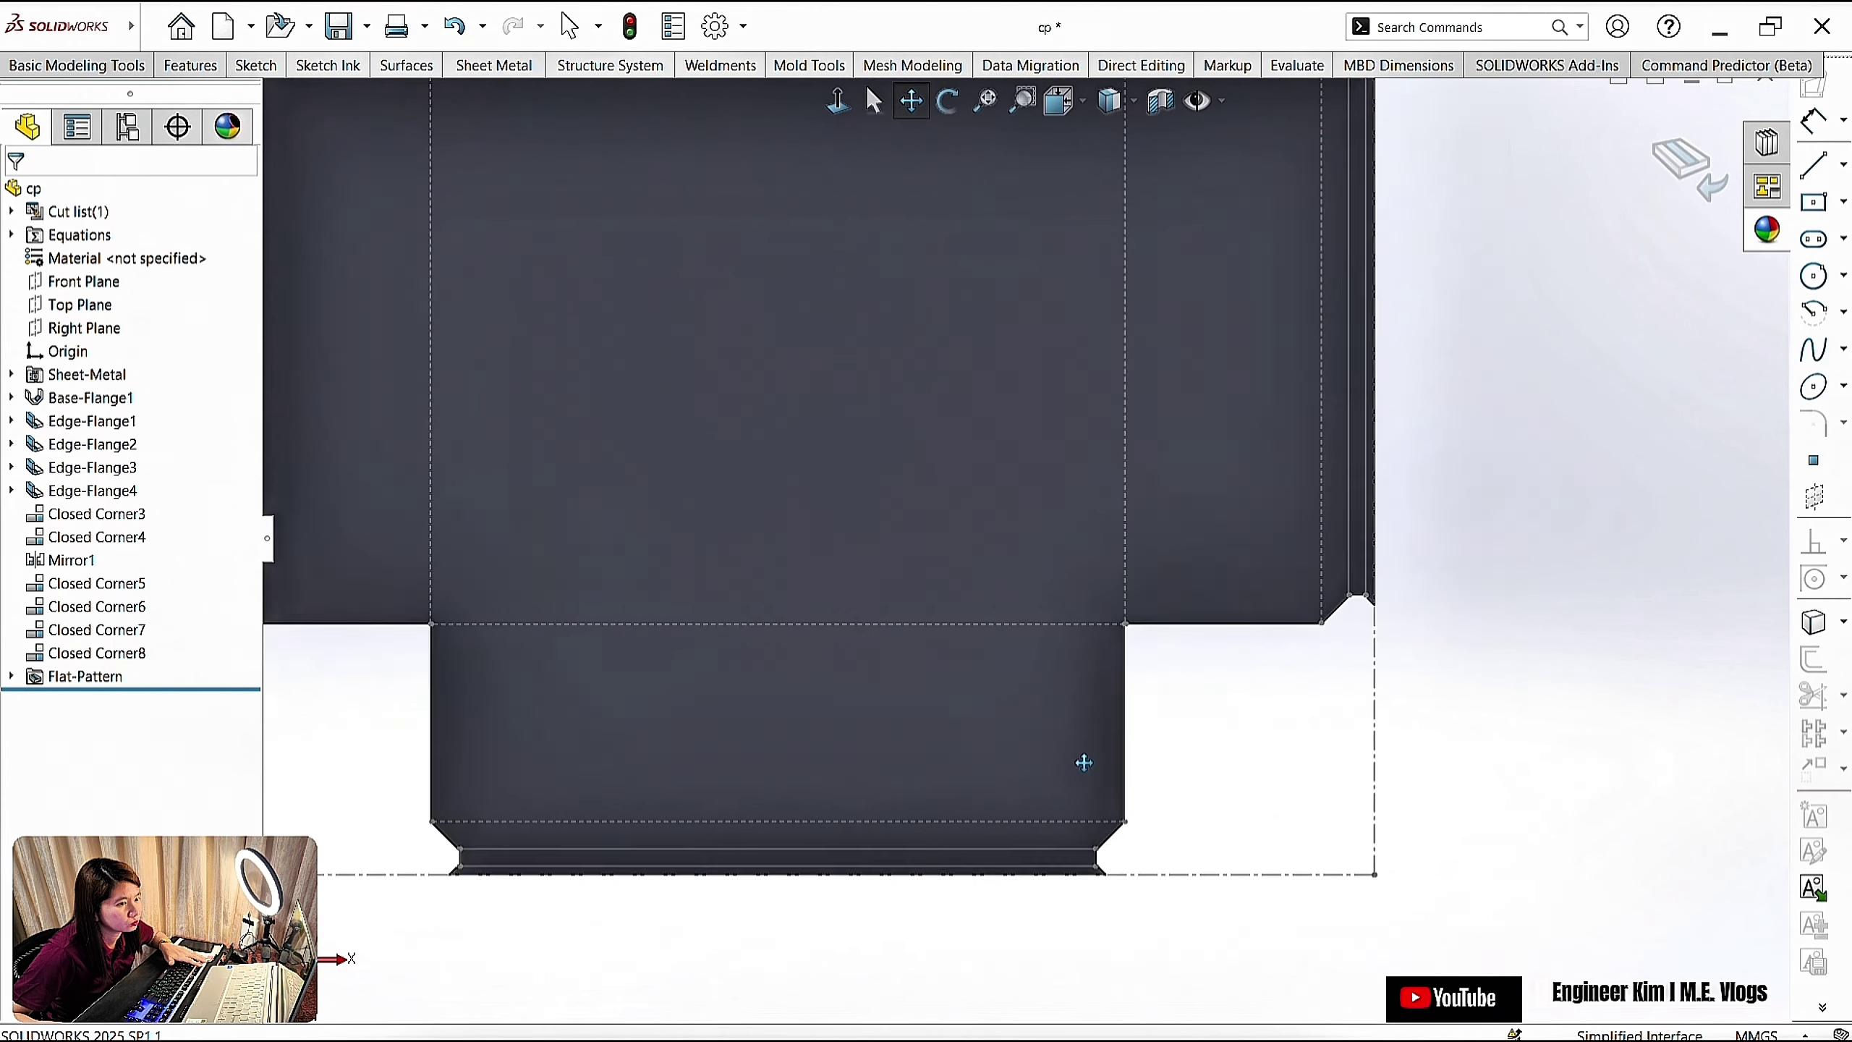
{"action": "scroll", "coordinate": [1057, 679], "scroll_direction": "up", "scroll_amount": 4}
{"action": "scroll", "coordinate": [1021, 581], "scroll_direction": "down", "scroll_amount": 2}
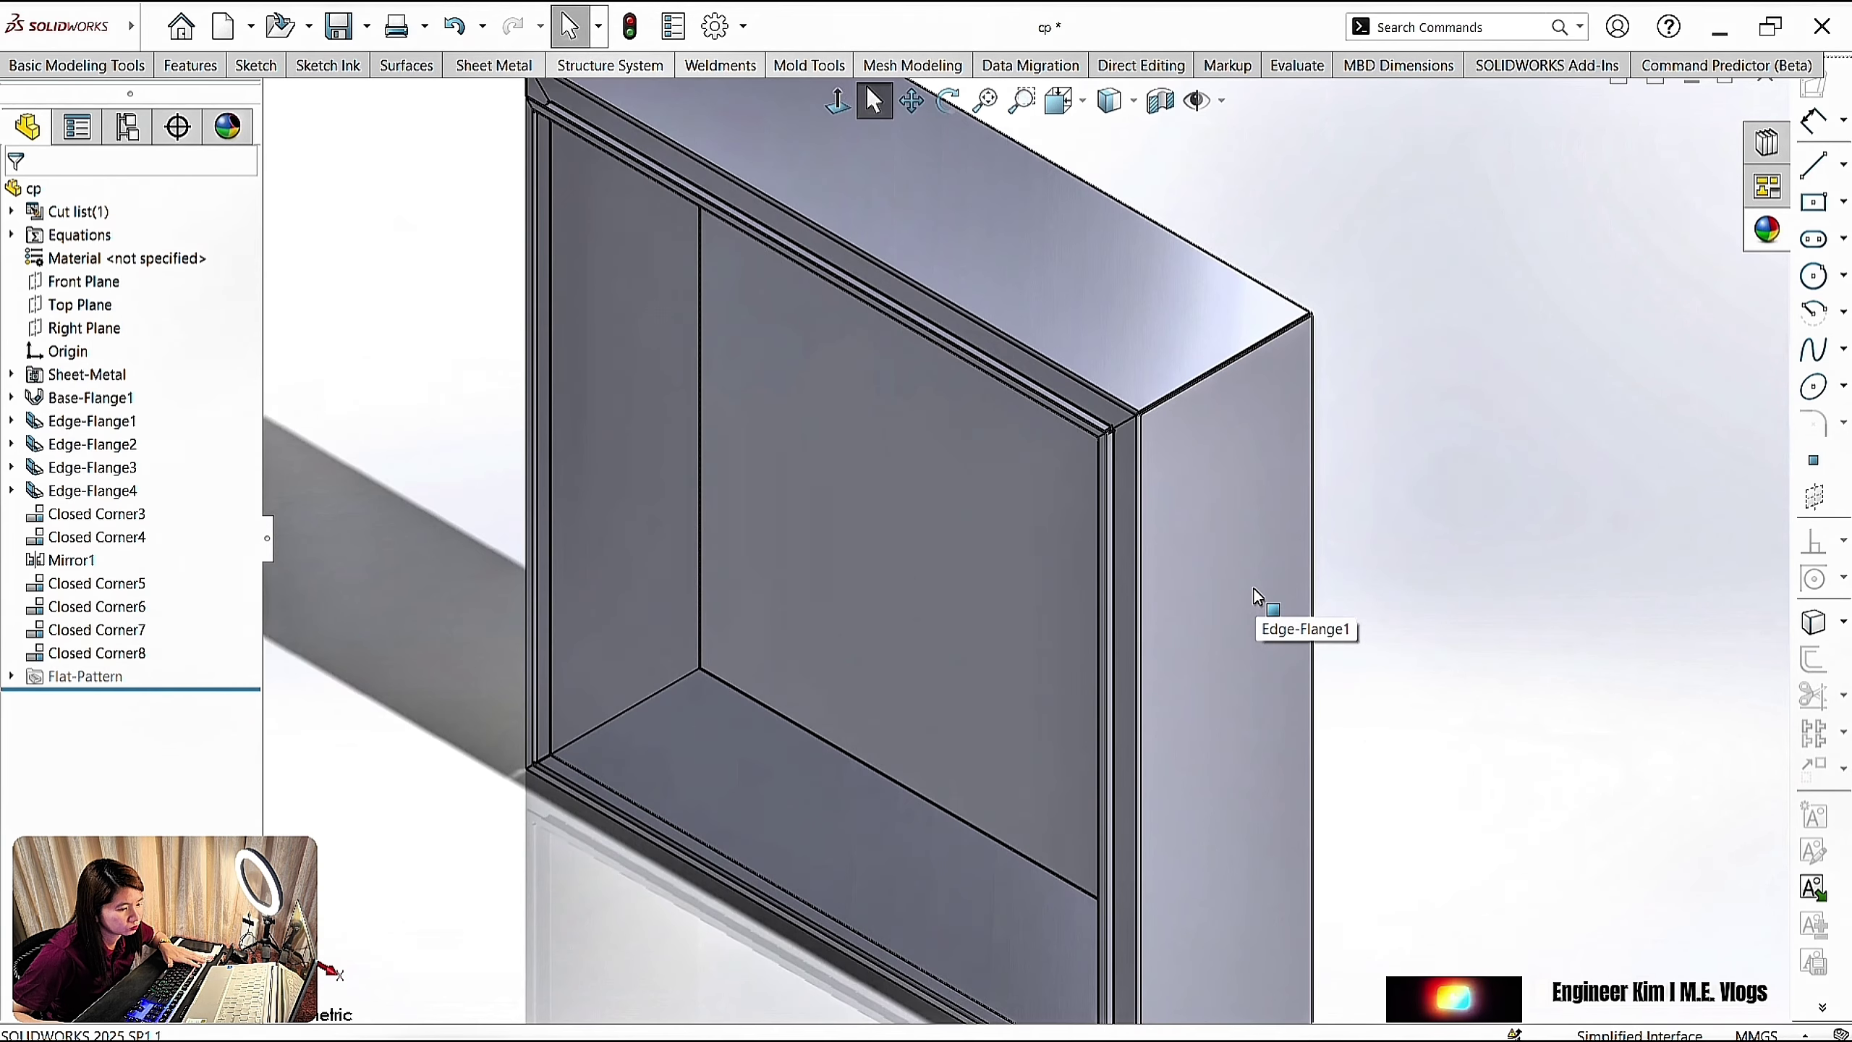
Start a sketch on the box's outer side face and draw a 130 mm diameter circle near its lower end
{"action": "left_click", "coordinate": [1253, 588]}
{"action": "left_click", "coordinate": [1295, 489]}
{"action": "left_click", "coordinate": [246, 63]}
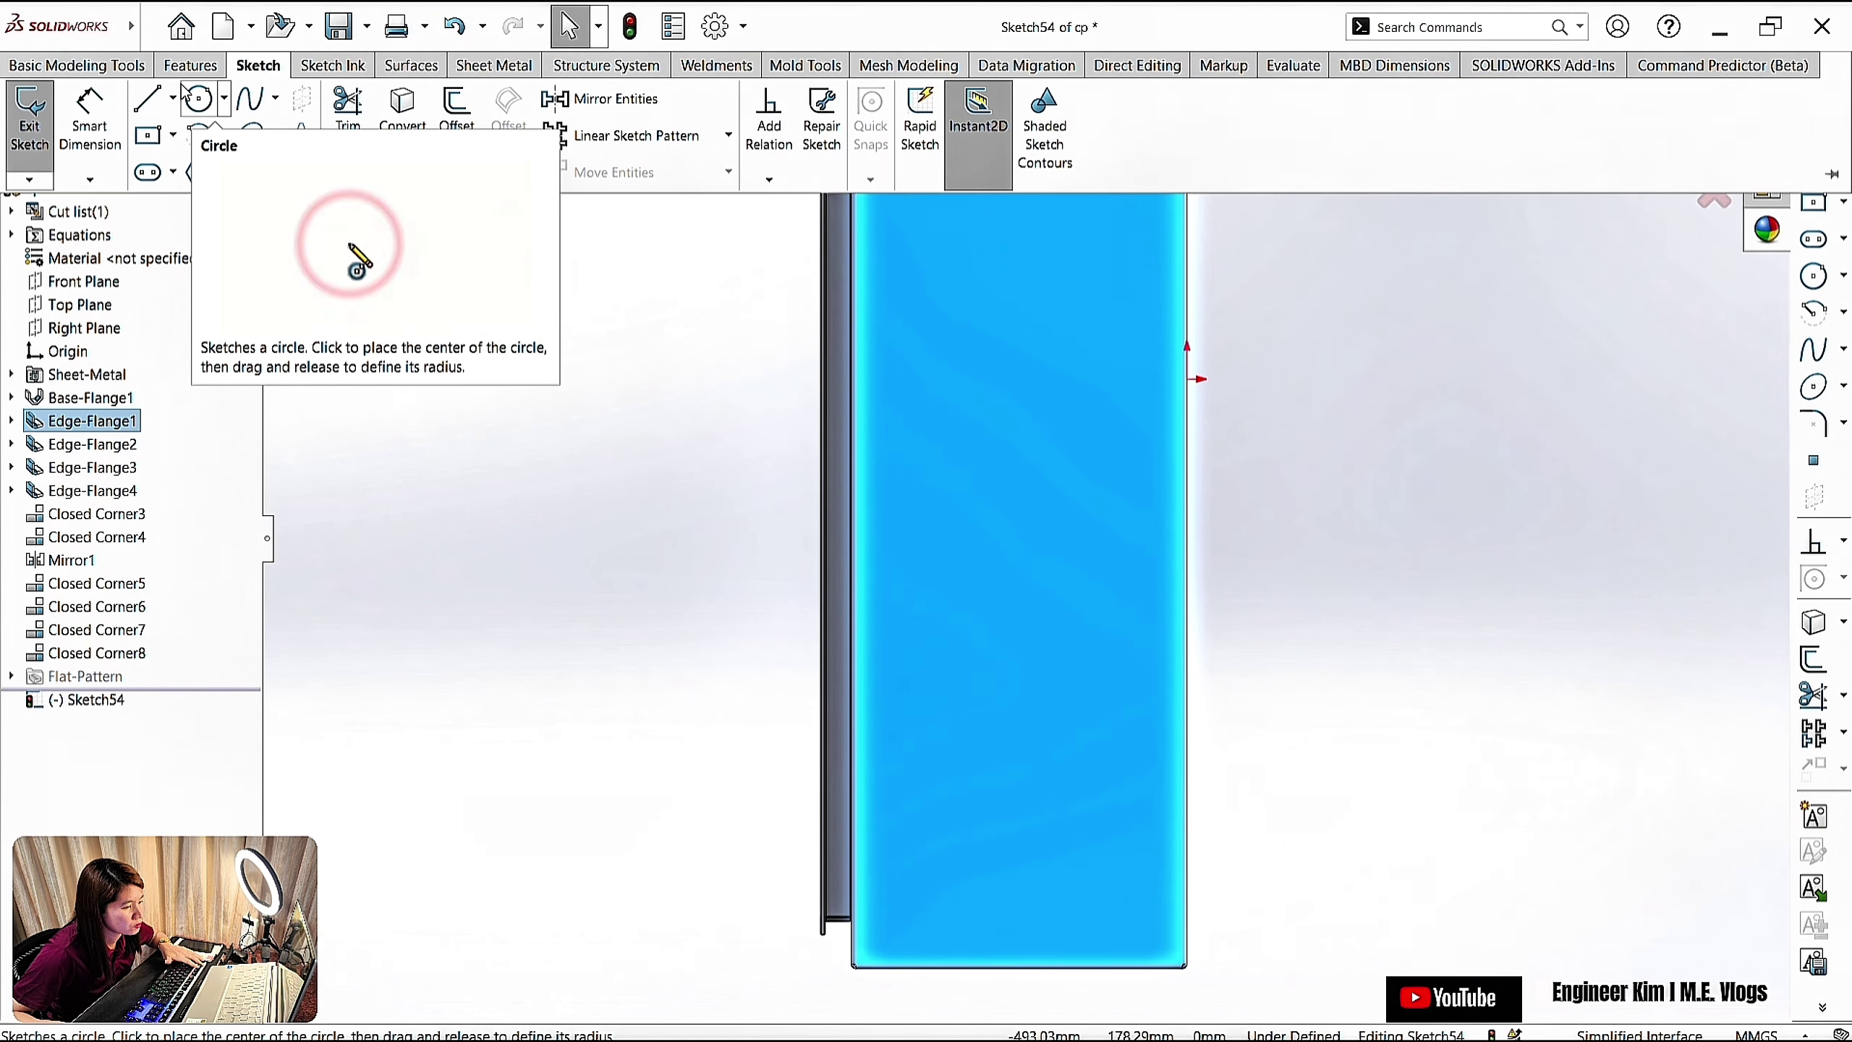
{"action": "left_click", "coordinate": [195, 94]}
{"action": "left_click_drag", "start_coordinate": [1020, 895], "coordinate": [1022, 850]}
{"action": "left_click", "coordinate": [1814, 121]}
{"action": "left_click", "coordinate": [1023, 849]}
{"action": "left_click", "coordinate": [1327, 807]}
{"action": "type", "text": "130"}
{"action": "key", "text": "Return"}
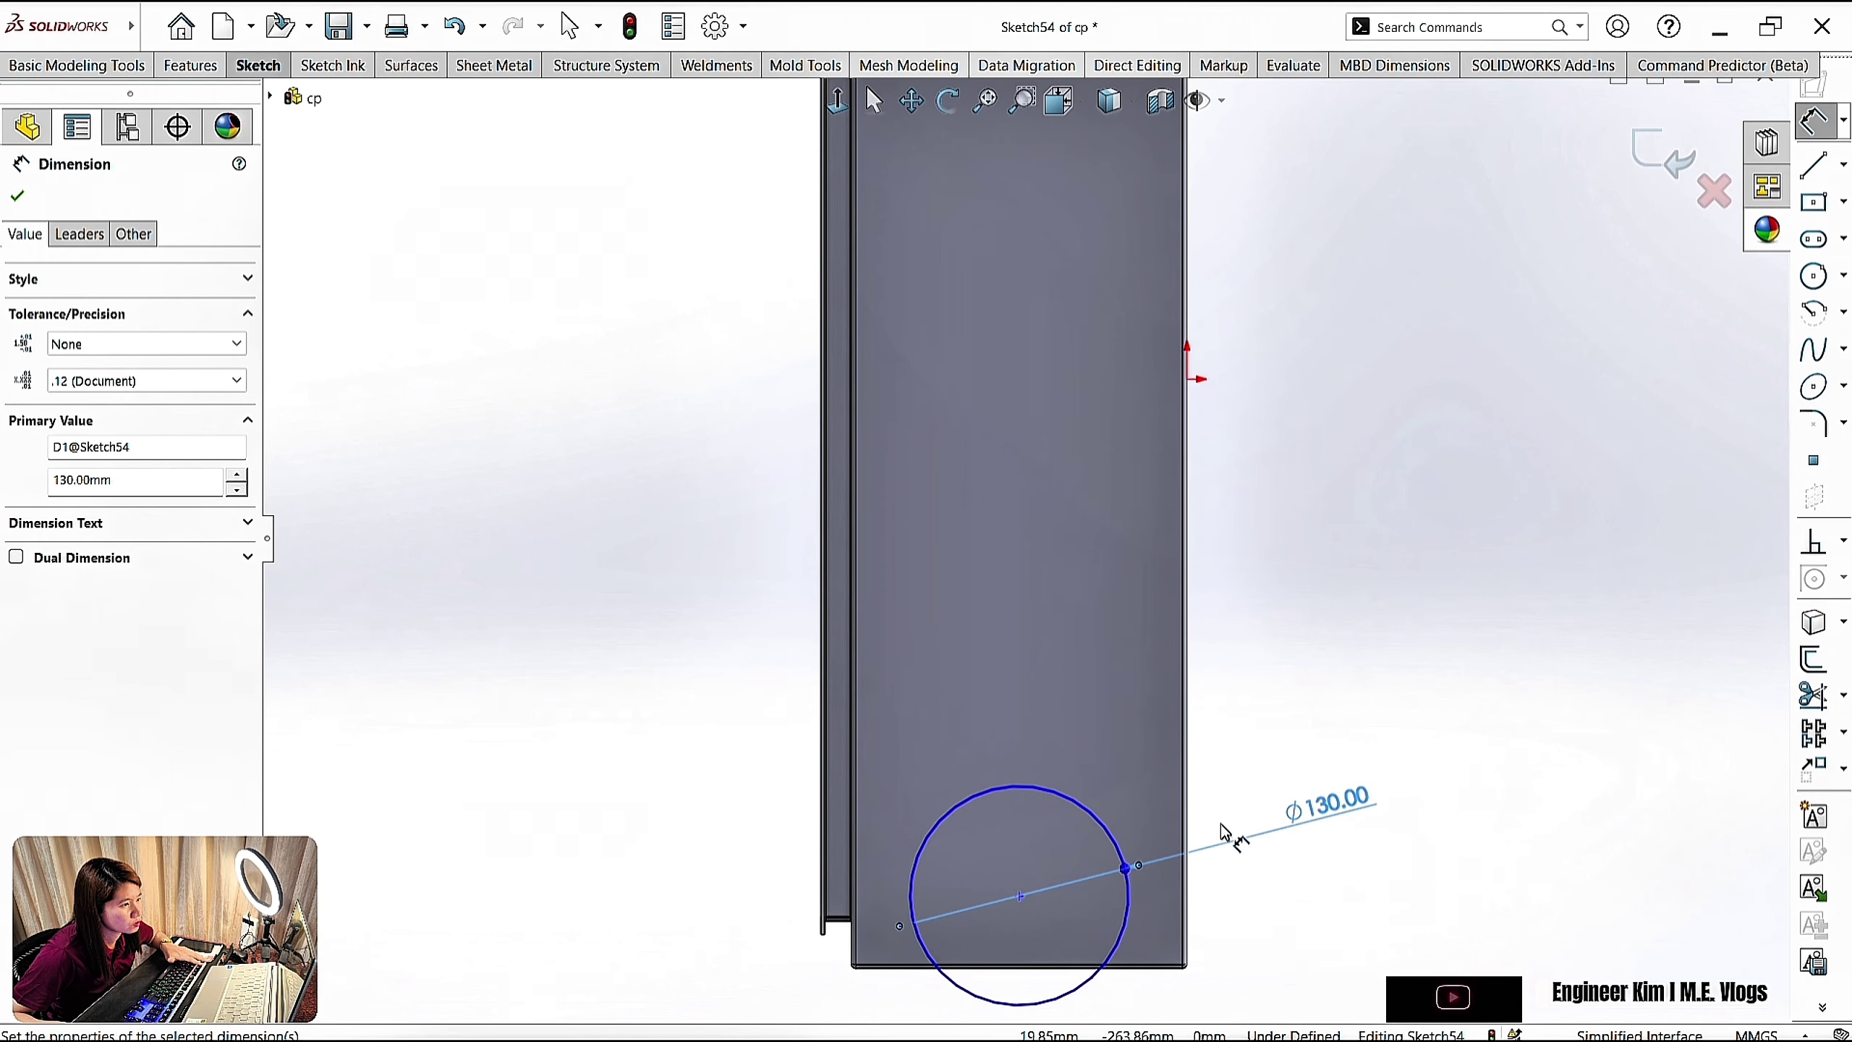
Dimension the circle's centre 120 mm above the side face's bottom edge
{"action": "key", "text": "Escape"}
{"action": "scroll", "coordinate": [1306, 653], "scroll_direction": "down", "scroll_amount": 1}
{"action": "left_click", "coordinate": [258, 65]}
{"action": "left_click", "coordinate": [90, 125]}
{"action": "left_click", "coordinate": [986, 942]}
{"action": "left_click", "coordinate": [988, 858]}
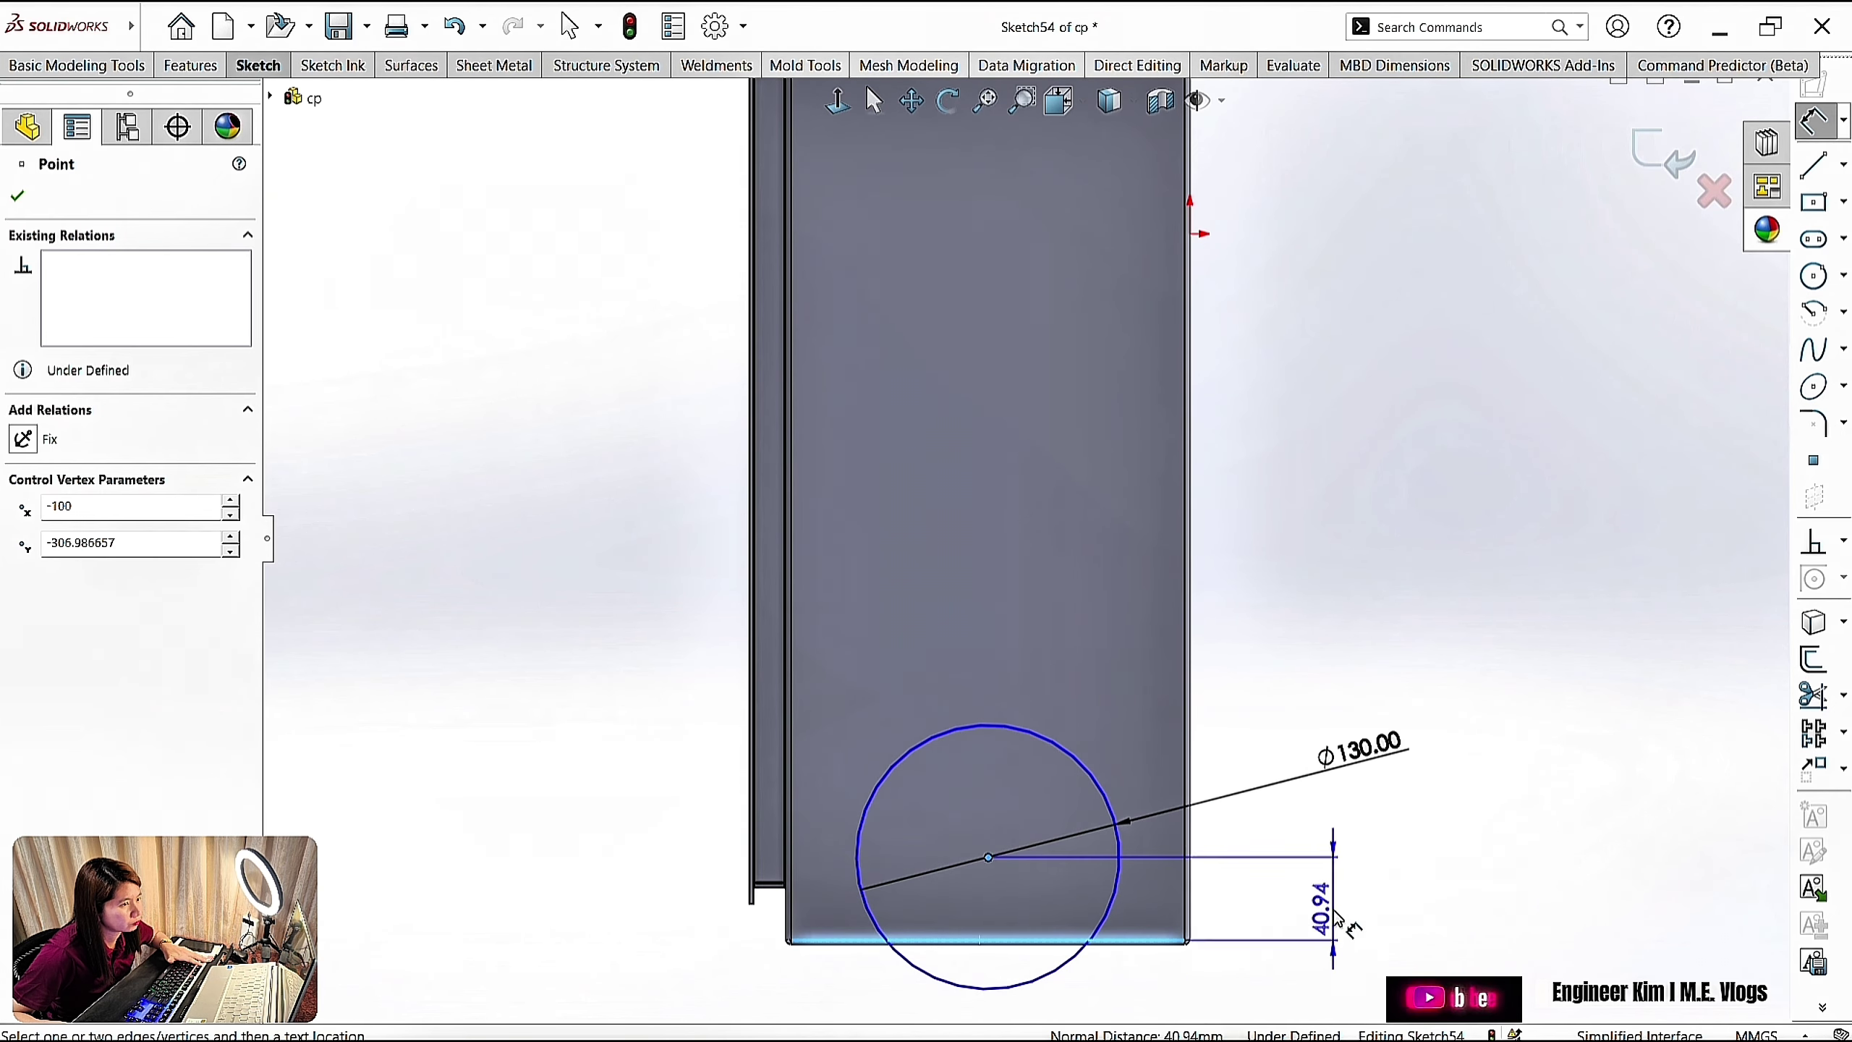
{"action": "left_click", "coordinate": [1336, 917]}
{"action": "type", "text": "120"}
{"action": "key", "text": "Return"}
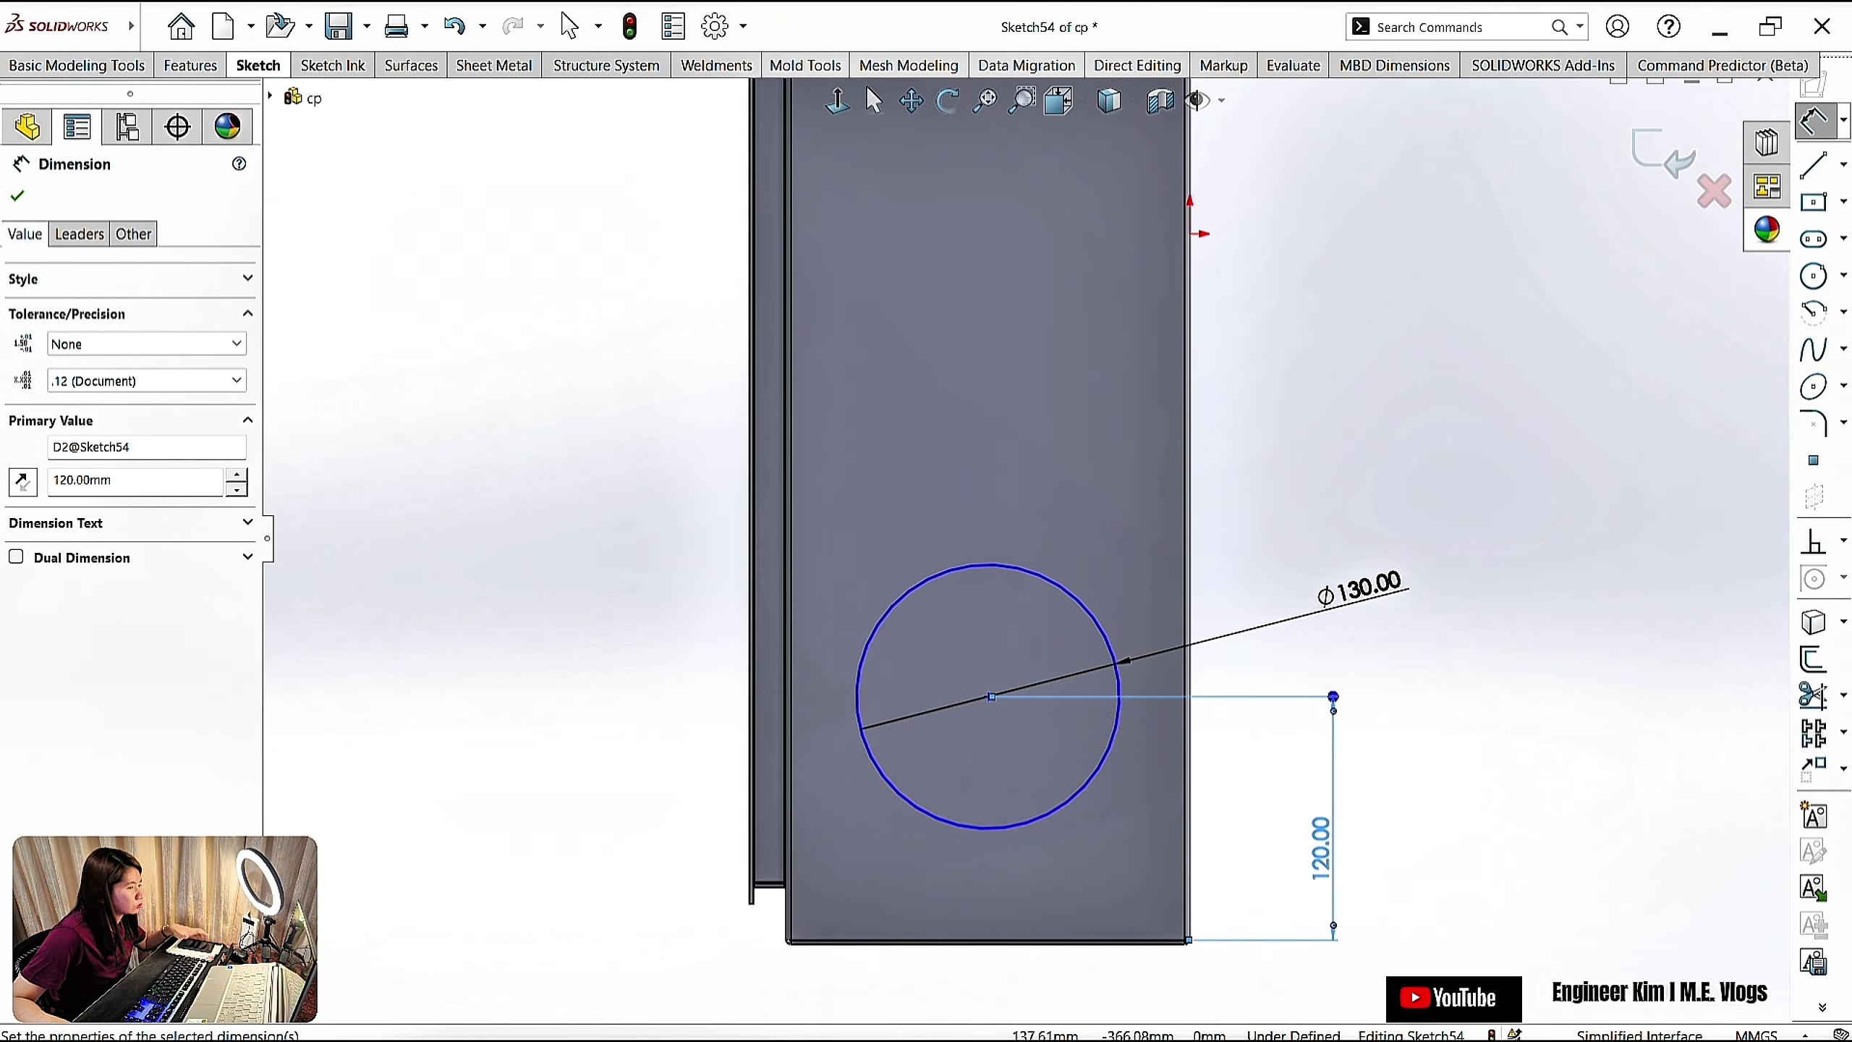
{"action": "key", "text": "Escape"}
{"action": "left_click", "coordinate": [258, 65]}
{"action": "left_click", "coordinate": [458, 124]}
{"action": "key", "text": "Escape"}
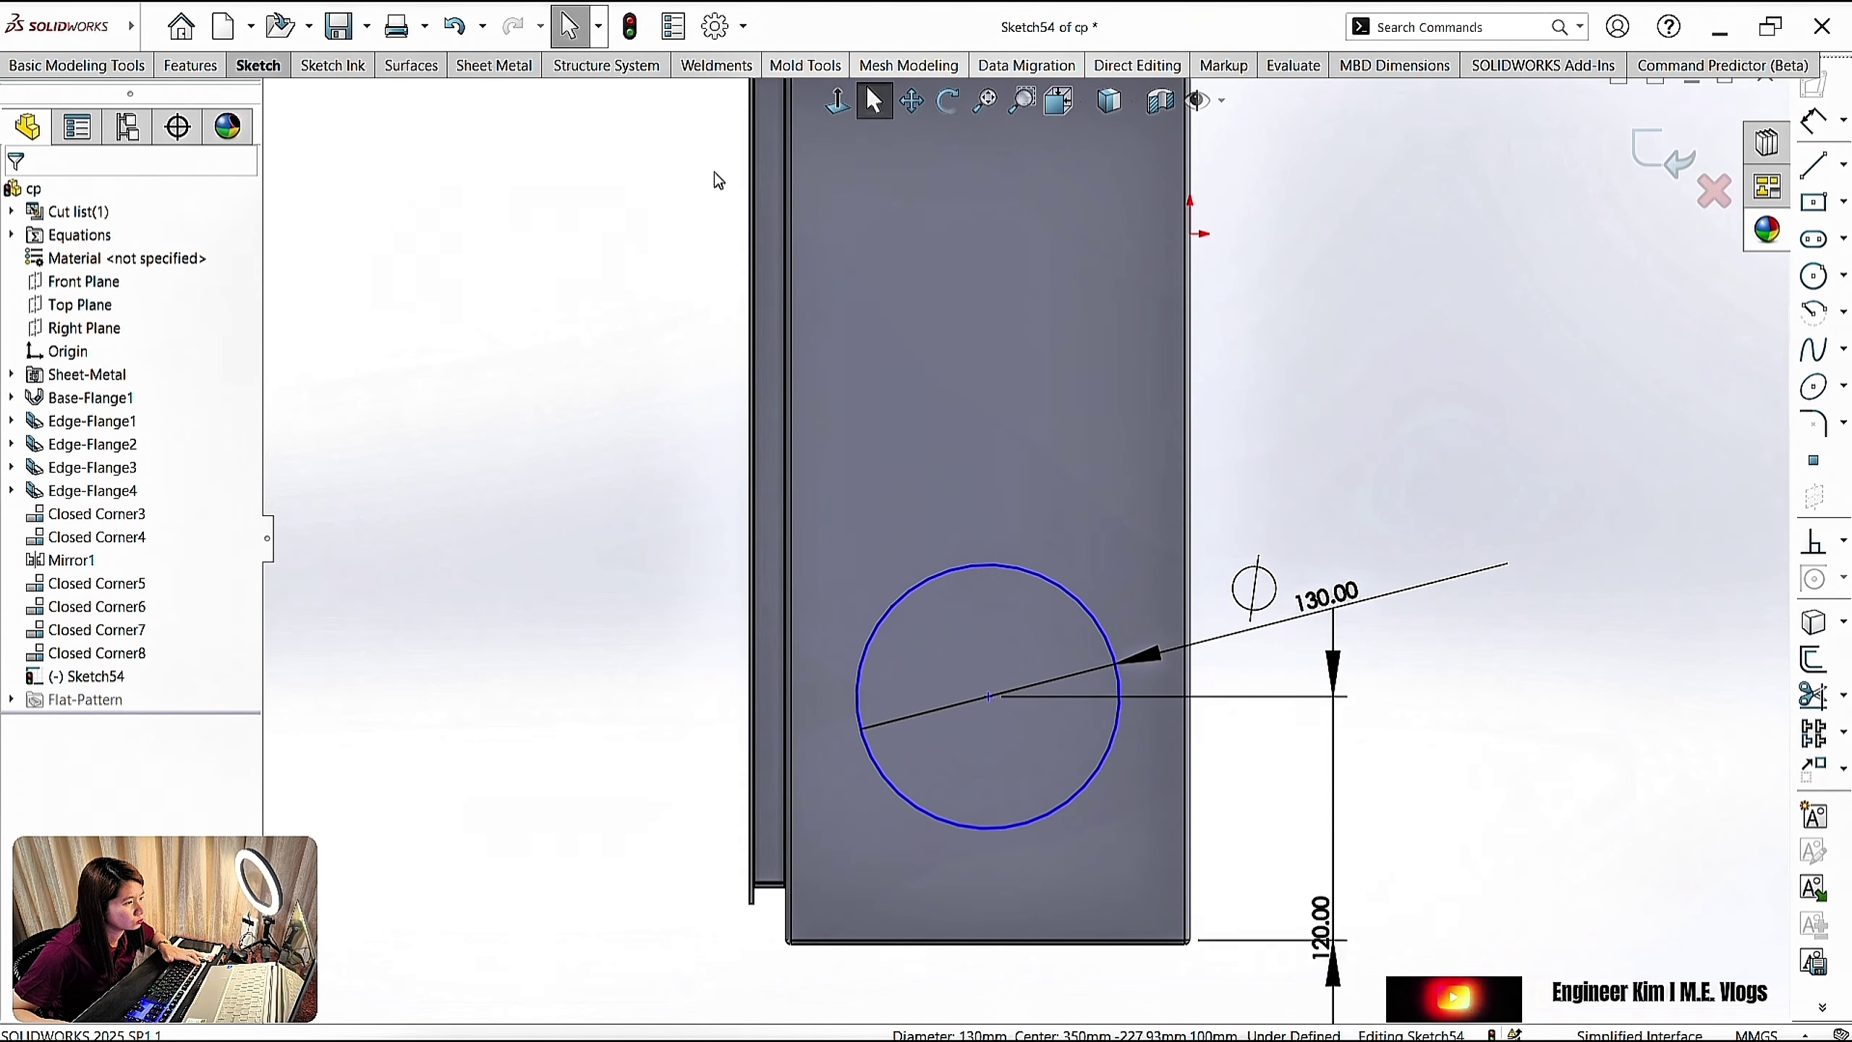
{"action": "left_click", "coordinate": [258, 65]}
{"action": "left_click", "coordinate": [458, 125]}
{"action": "key", "text": "Escape"}
{"action": "left_click", "coordinate": [1047, 579]}
{"action": "key", "text": "Escape"}
Offset the 130 mm circle inward at 15 mm spacing to make three smaller concentric circles
{"action": "left_click", "coordinate": [258, 65]}
{"action": "left_click", "coordinate": [458, 125]}
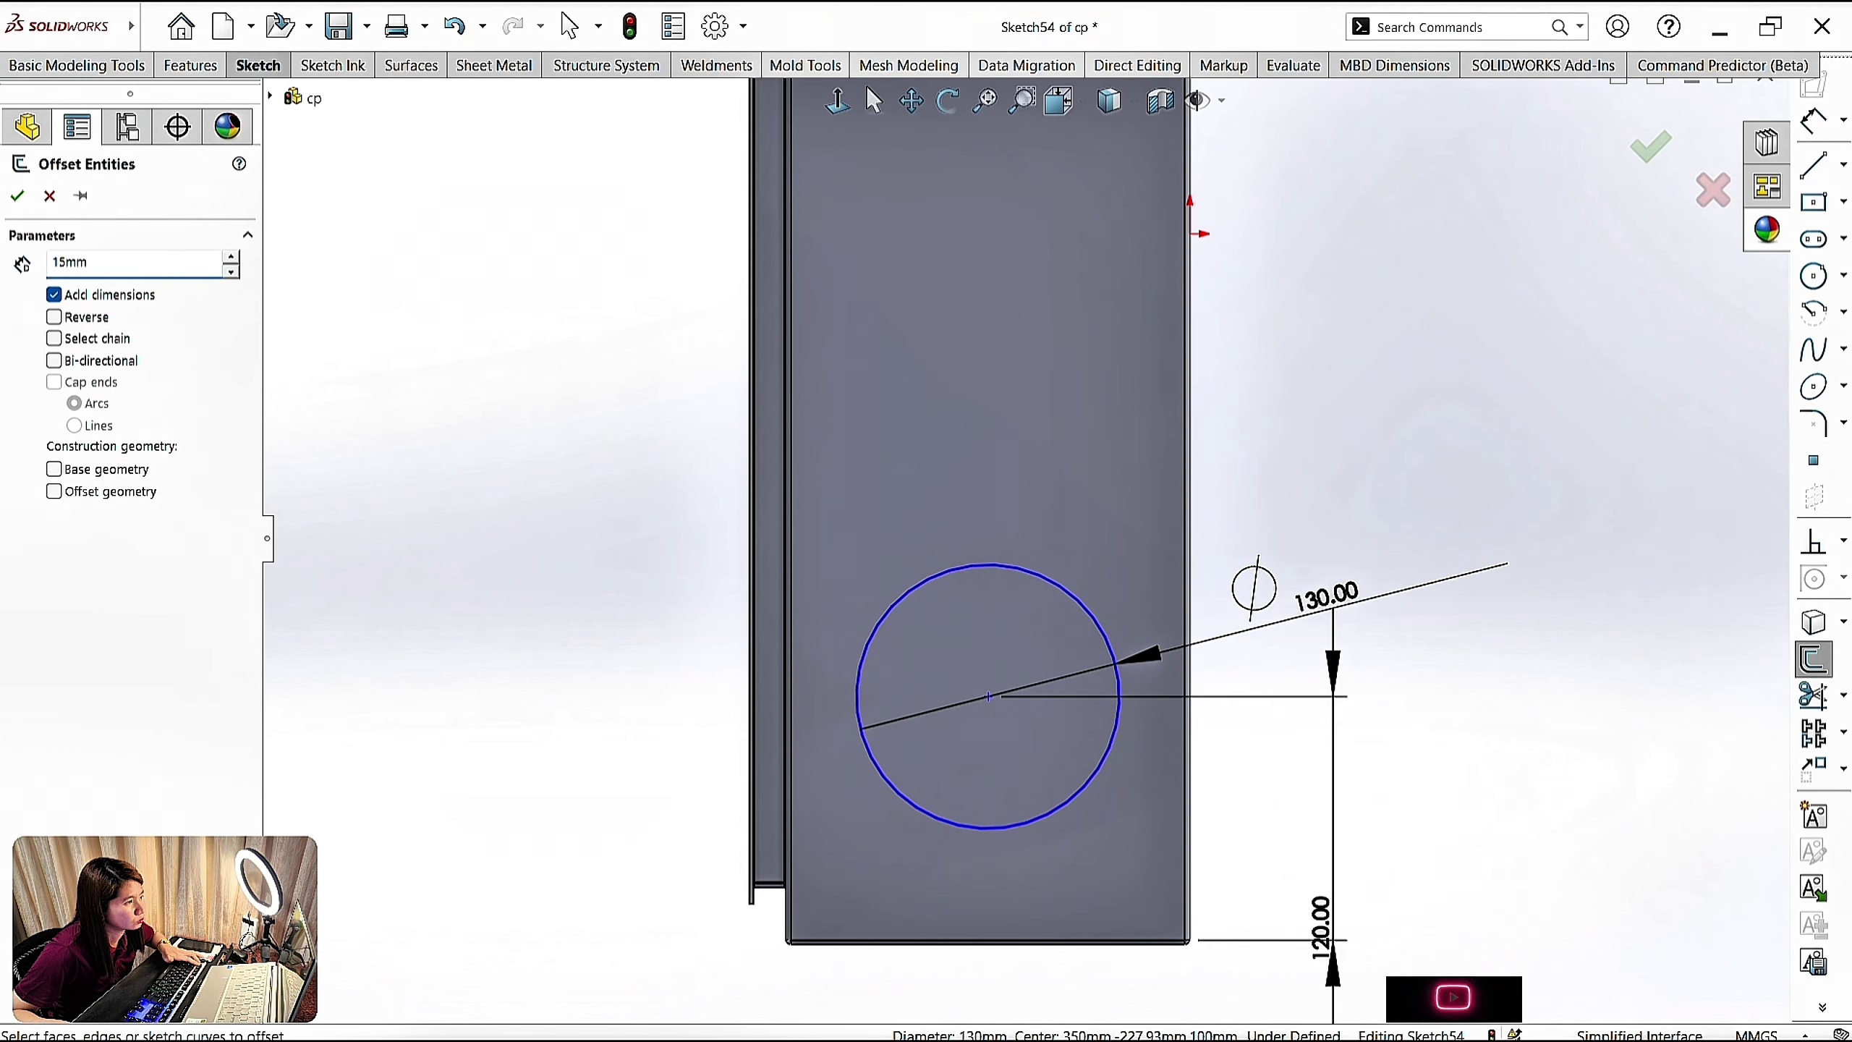
{"action": "left_click", "coordinate": [1274, 647]}
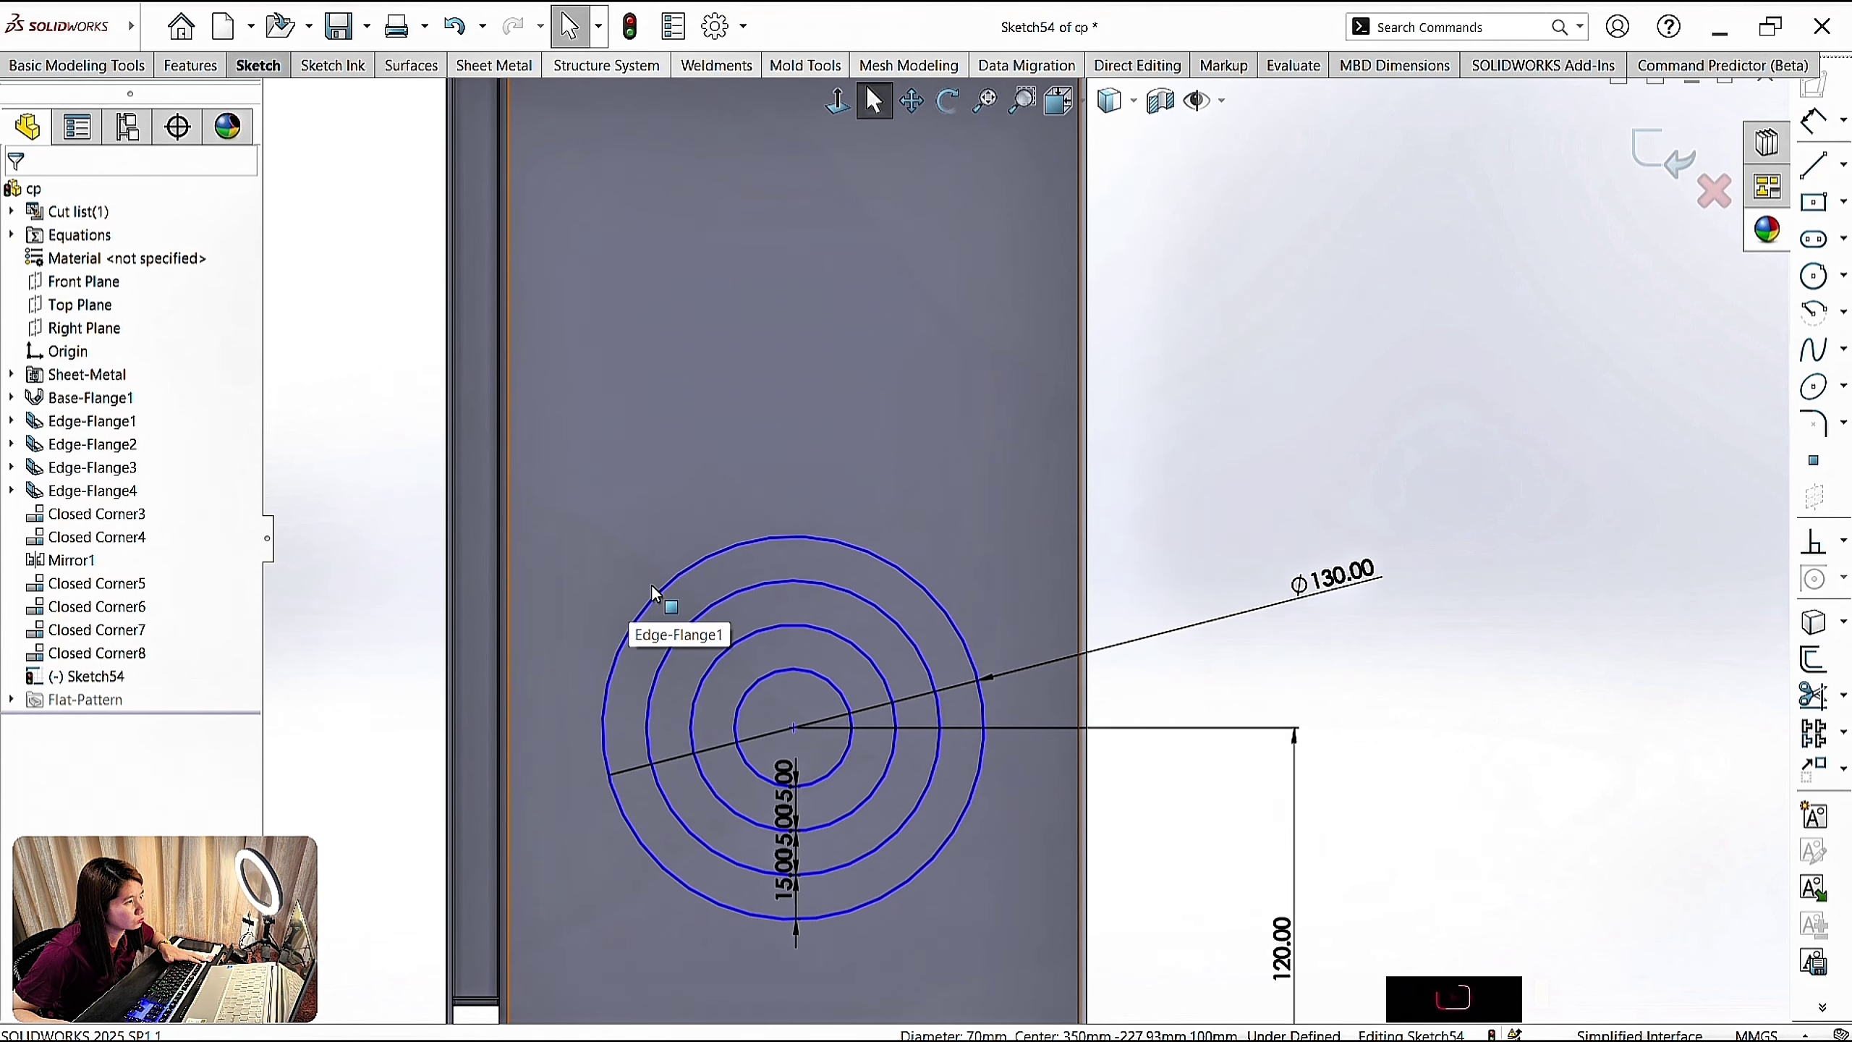
Draw a vertical line from the concentric circles' centre up to the top of the outermost circle
{"action": "key", "text": "l"}
{"action": "left_click", "coordinate": [793, 727]}
{"action": "left_click", "coordinate": [793, 537]}
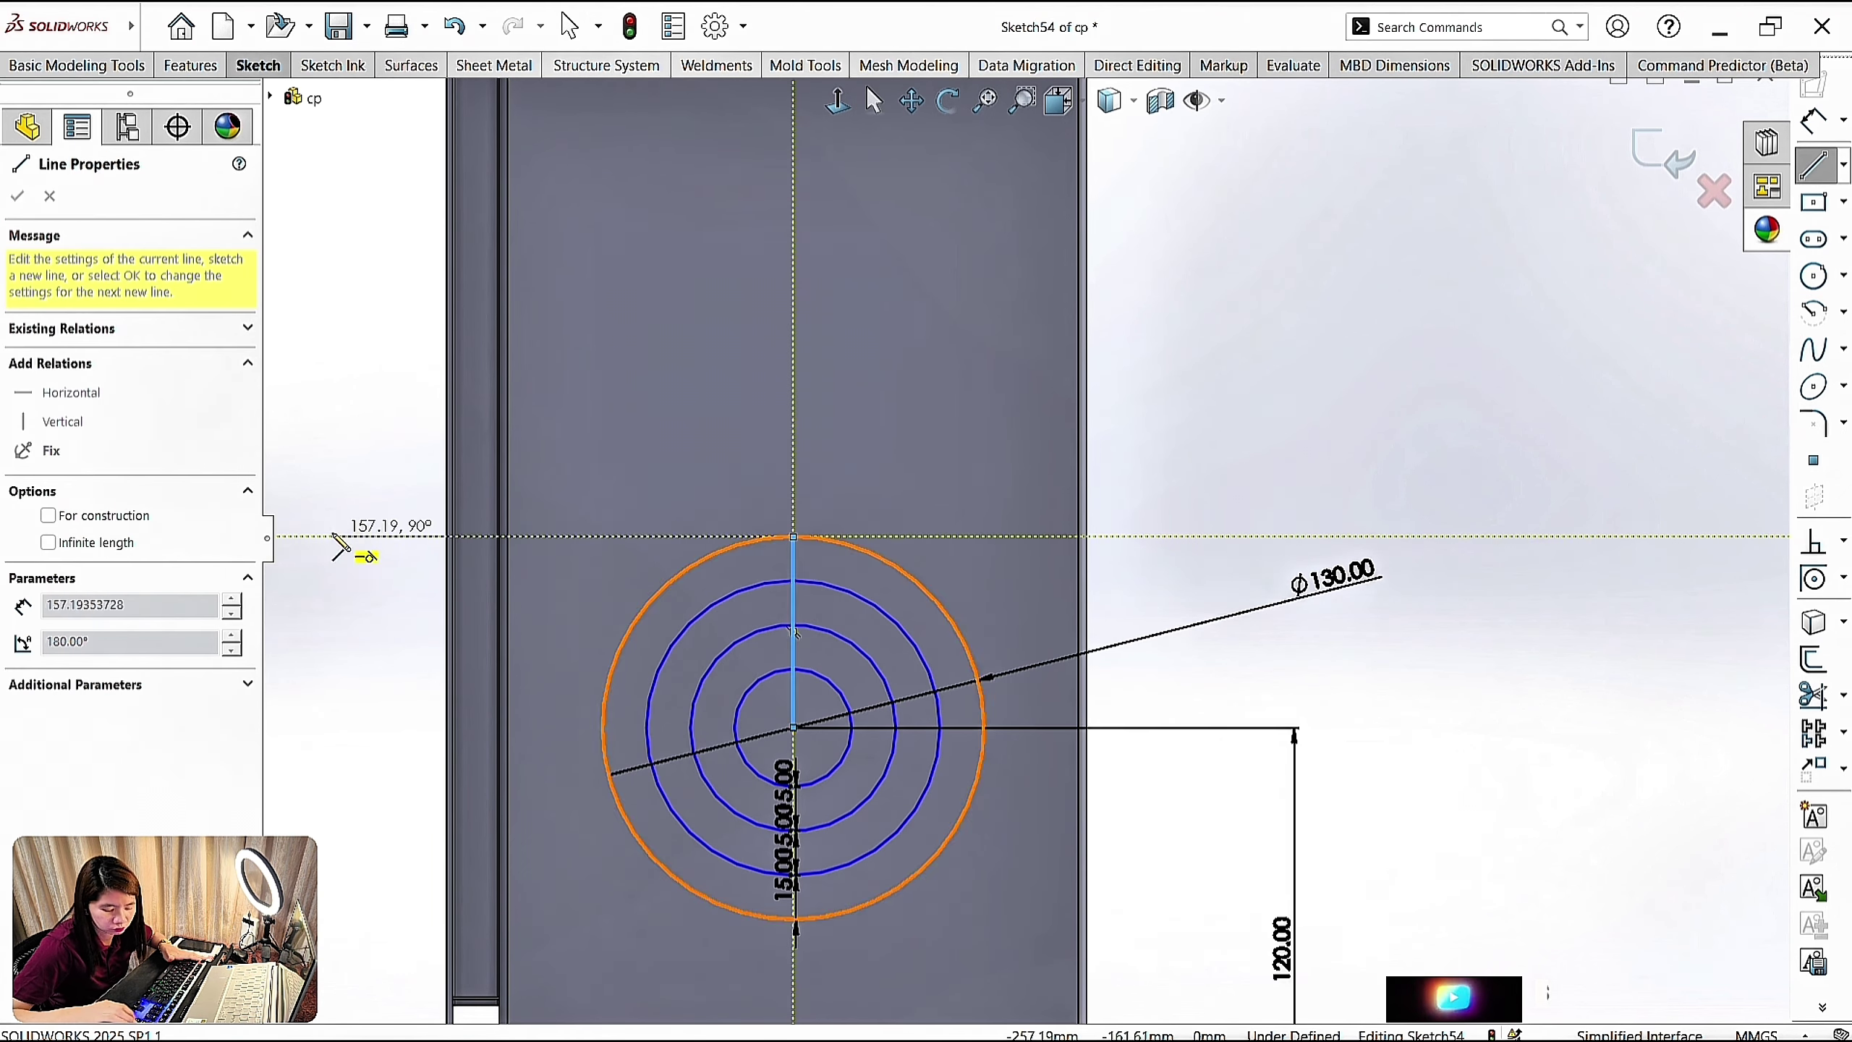
{"action": "key", "text": "Escape"}
Circular-pattern the vertical line around the circles' centre with 8 equally spaced instances over 360 degrees
{"action": "left_click", "coordinate": [151, 27]}
{"action": "left_click", "coordinate": [589, 118]}
{"action": "left_click", "coordinate": [258, 65]}
{"action": "left_click", "coordinate": [734, 138]}
{"action": "left_click", "coordinate": [657, 197]}
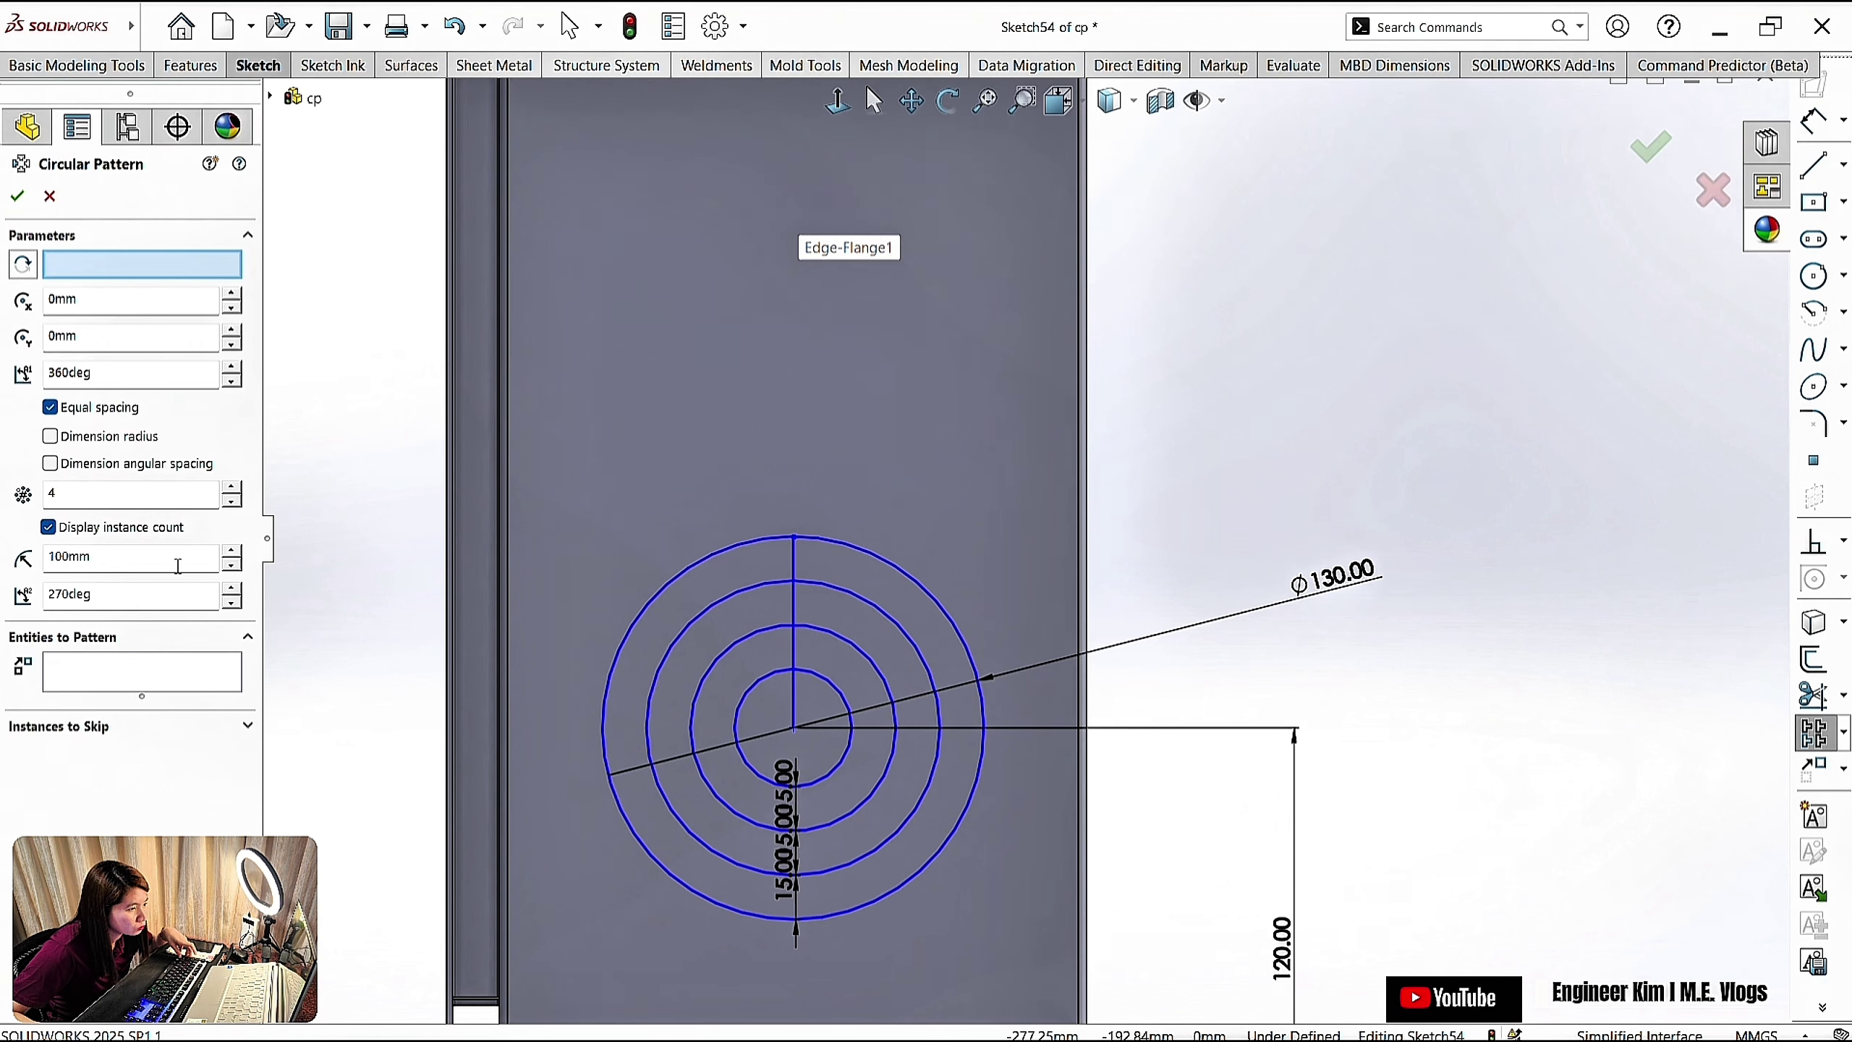
{"action": "scroll", "coordinate": [801, 803], "scroll_direction": "down", "scroll_amount": 4}
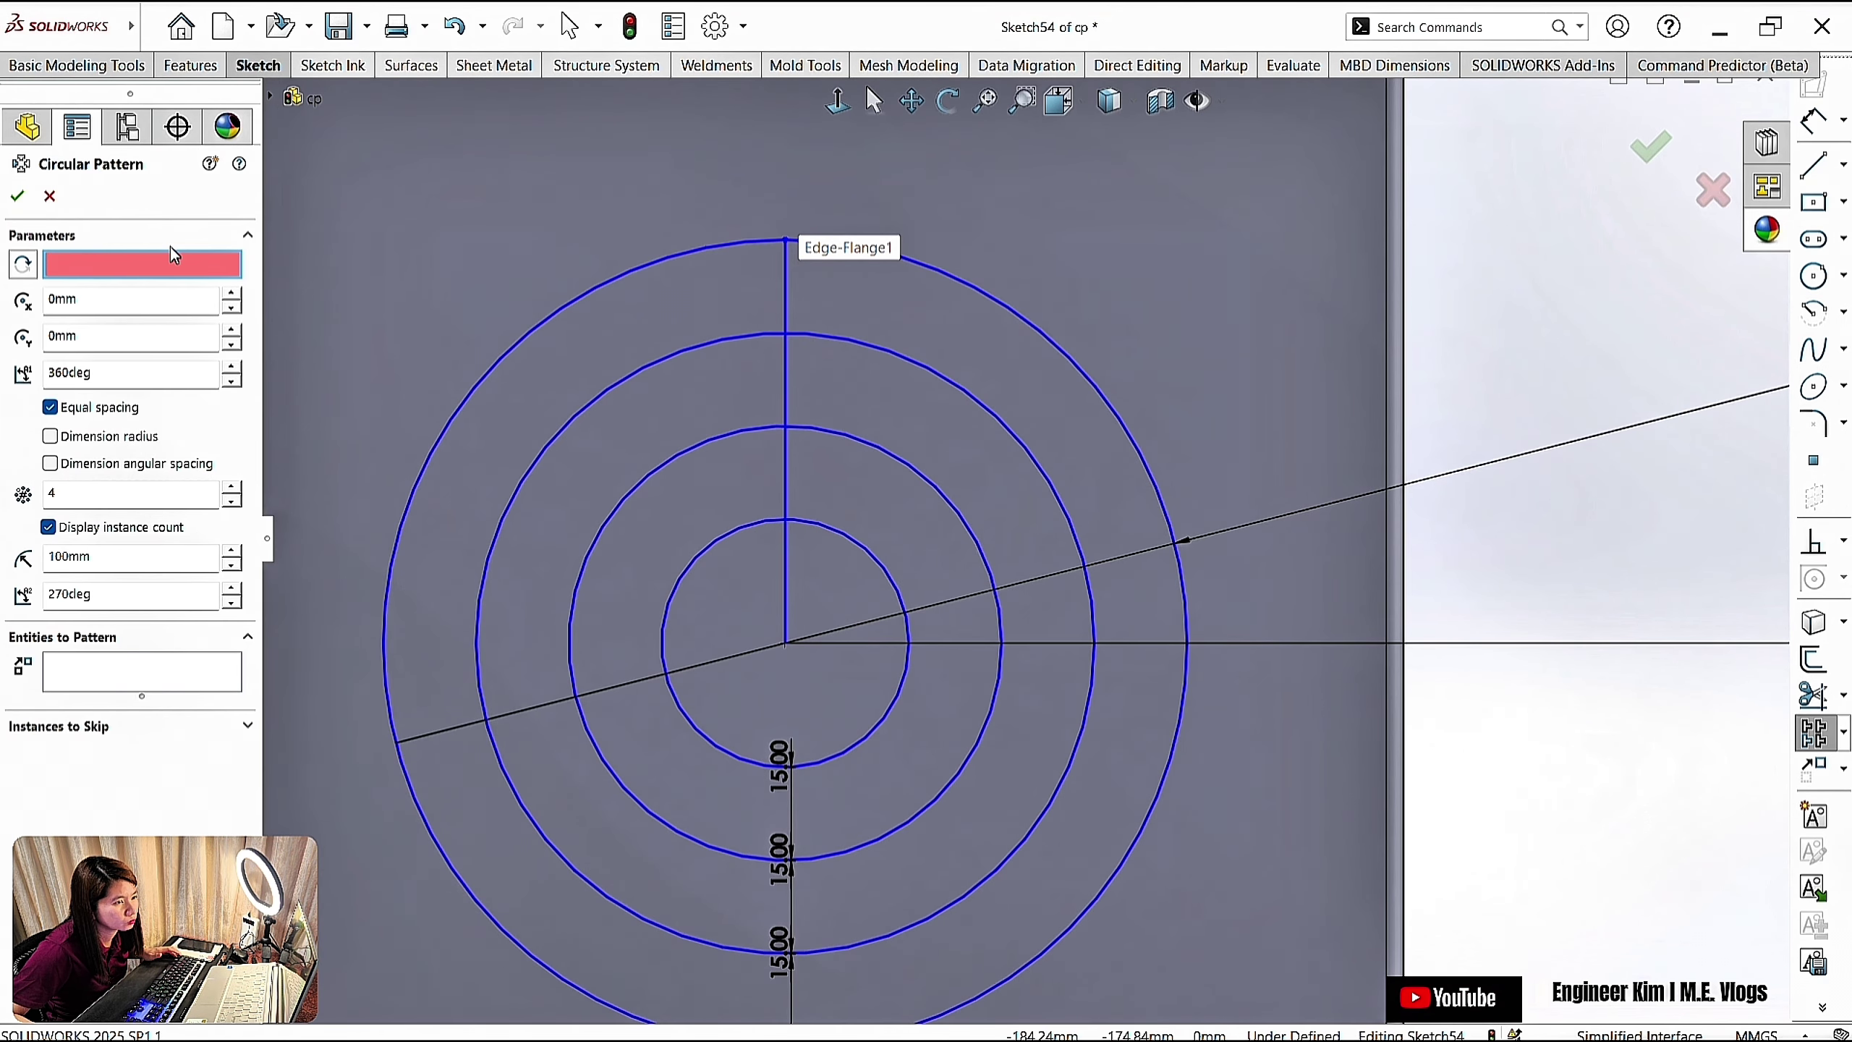
{"action": "left_click", "coordinate": [784, 440]}
{"action": "key", "text": "BackSpace"}
{"action": "type", "text": "8"}
{"action": "left_click", "coordinate": [17, 196]}
{"action": "scroll", "coordinate": [963, 603], "scroll_direction": "up", "scroll_amount": 4}
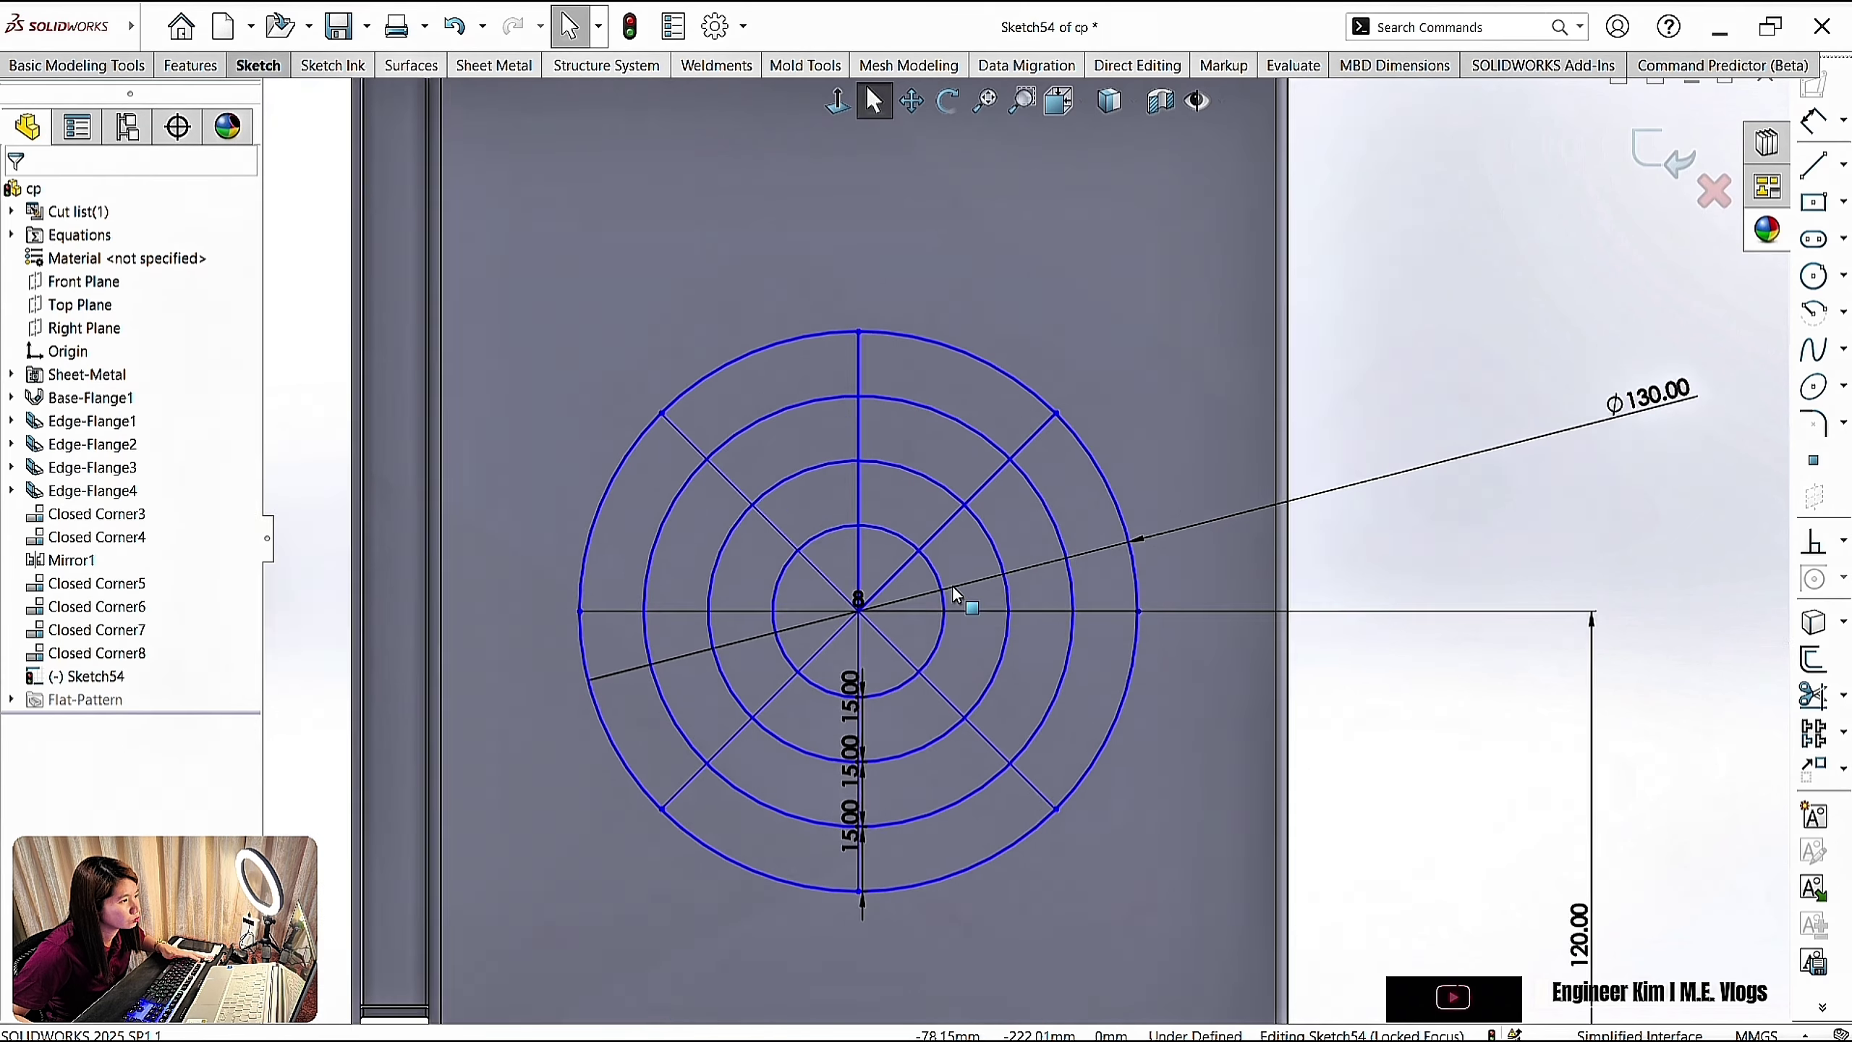
Switch to an isometric view and hide the sketch's 120 mm, 130 mm diameter and 15 mm offset dimensions
{"action": "left_click", "coordinate": [1058, 101]}
{"action": "left_click", "coordinate": [1137, 150]}
{"action": "scroll", "coordinate": [1021, 569], "scroll_direction": "down", "scroll_amount": 2}
{"action": "right_click", "coordinate": [1547, 456]}
{"action": "left_click", "coordinate": [1503, 536]}
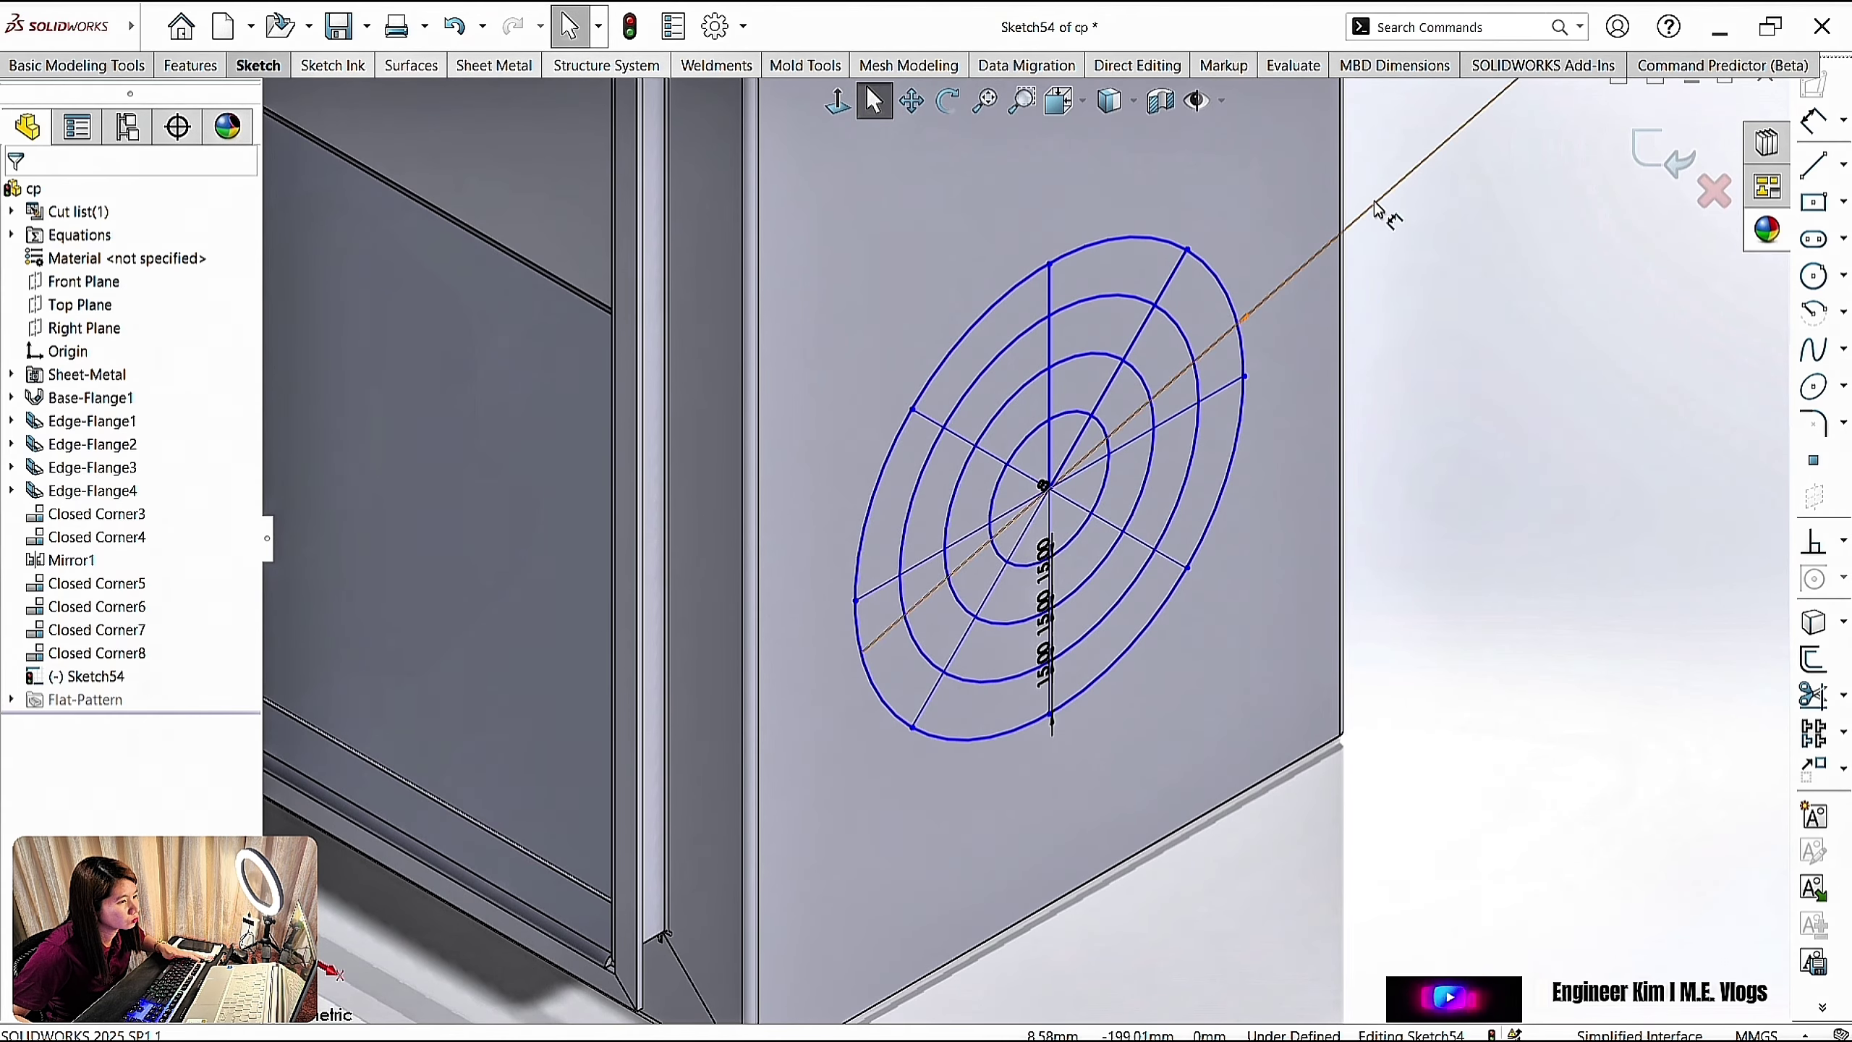
{"action": "right_click", "coordinate": [1378, 204]}
{"action": "left_click", "coordinate": [1476, 504]}
{"action": "scroll", "coordinate": [1045, 626], "scroll_direction": "down", "scroll_amount": 4}
{"action": "right_click", "coordinate": [1062, 467]}
{"action": "left_click", "coordinate": [1160, 736]}
{"action": "scroll", "coordinate": [1064, 562], "scroll_direction": "up", "scroll_amount": 3}
{"action": "scroll", "coordinate": [1138, 580], "scroll_direction": "up", "scroll_amount": 5}
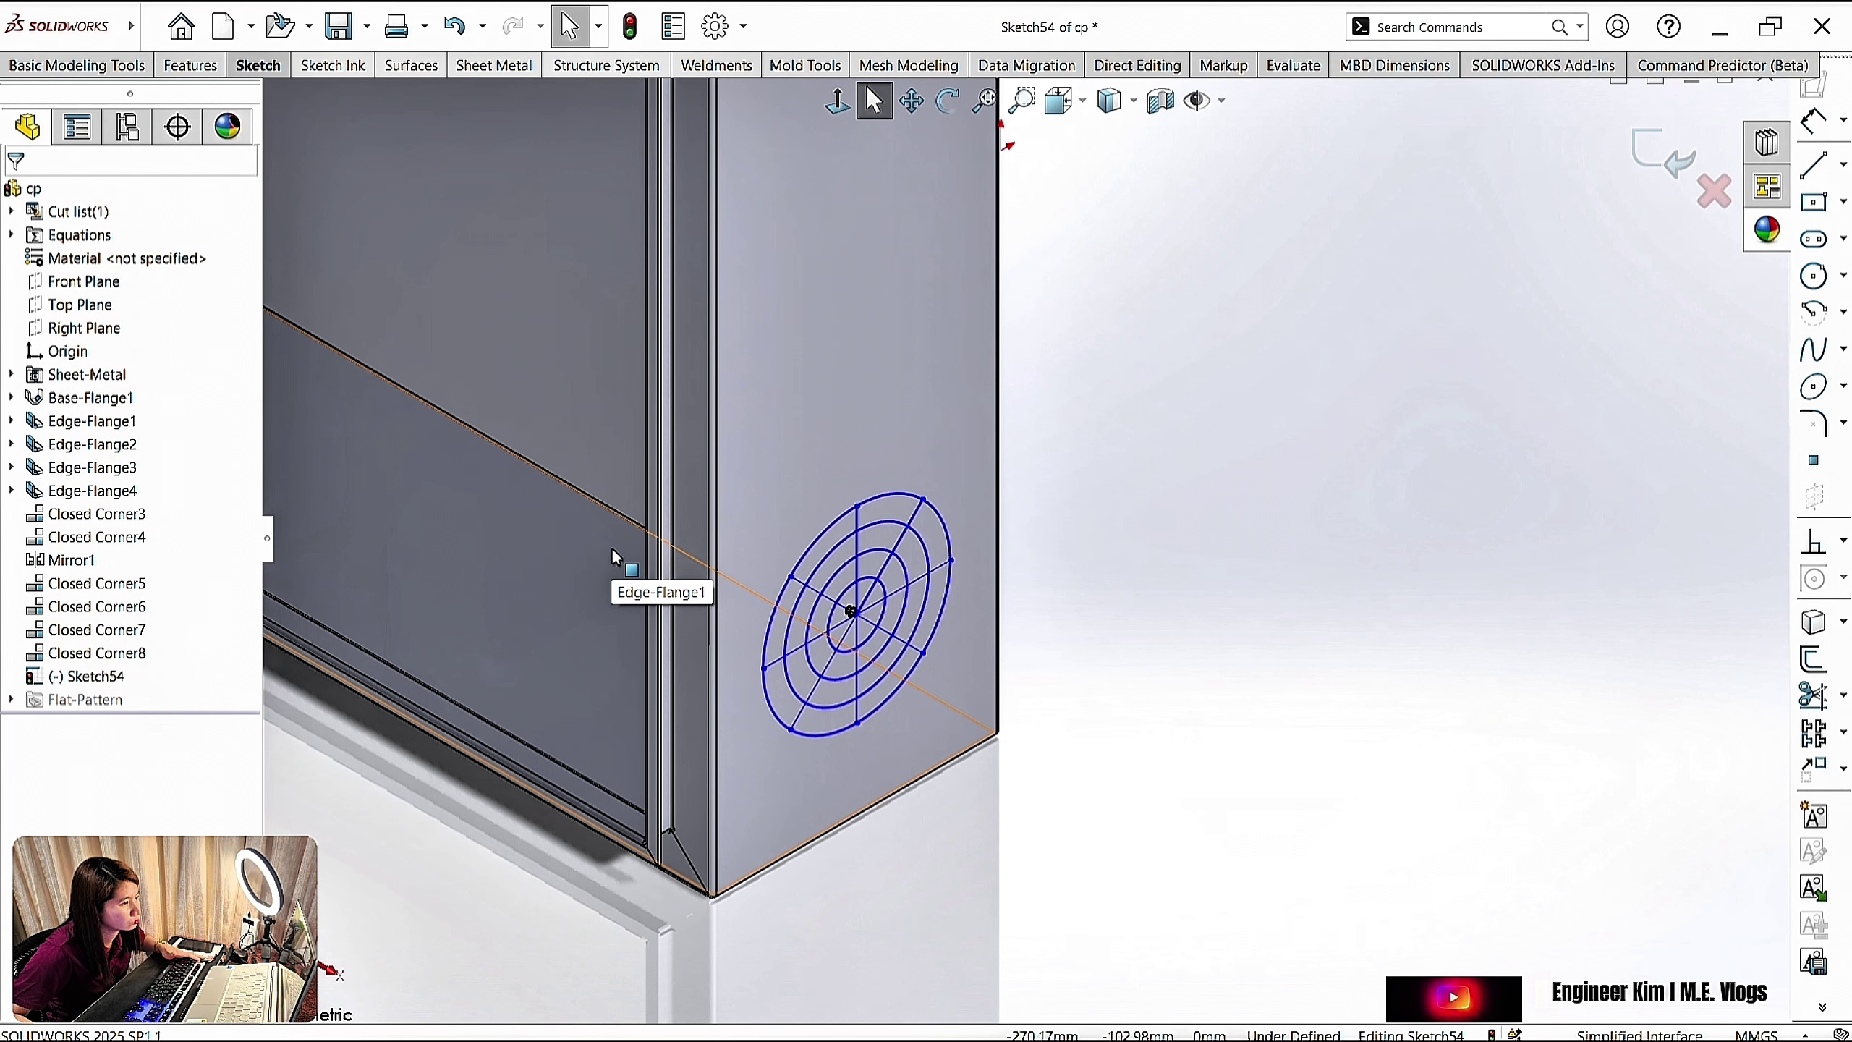
Start a Vent feature on the side wall with the outermost circle as its boundary
{"action": "left_click", "coordinate": [493, 65]}
{"action": "left_click", "coordinate": [863, 170]}
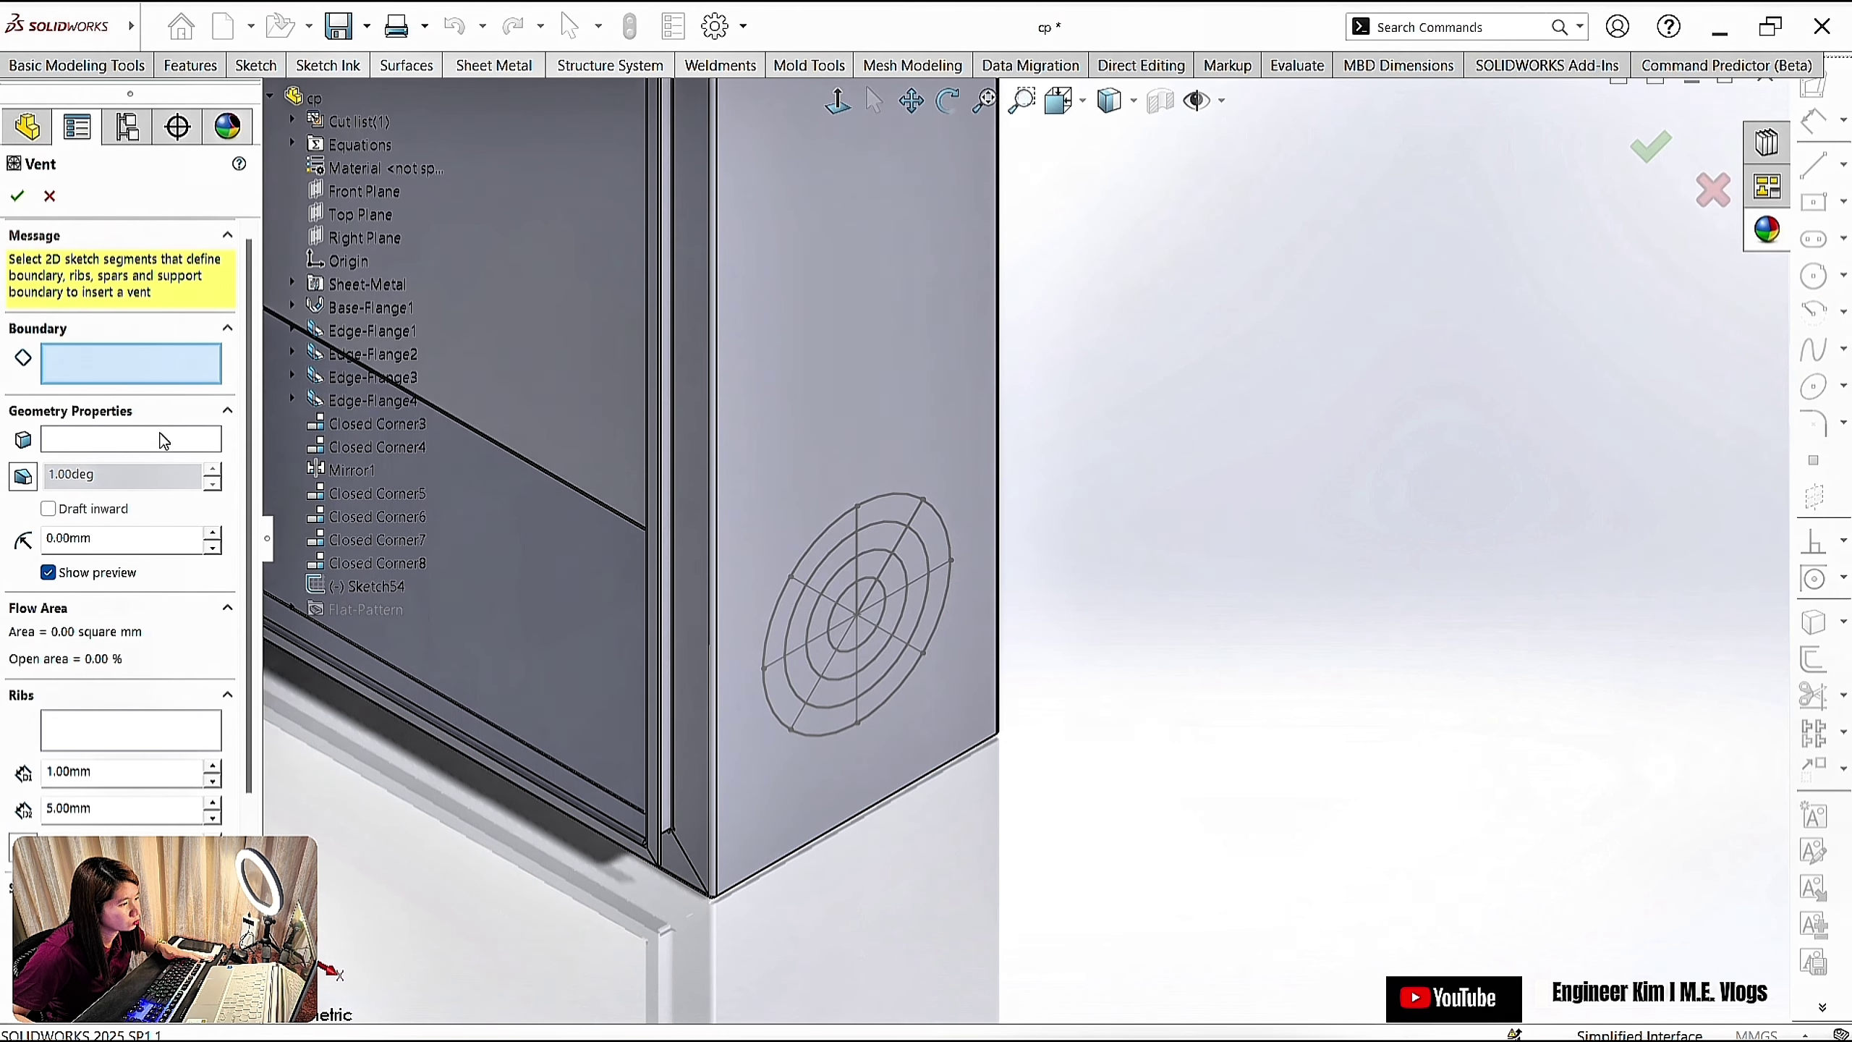
{"action": "left_click", "coordinate": [847, 660]}
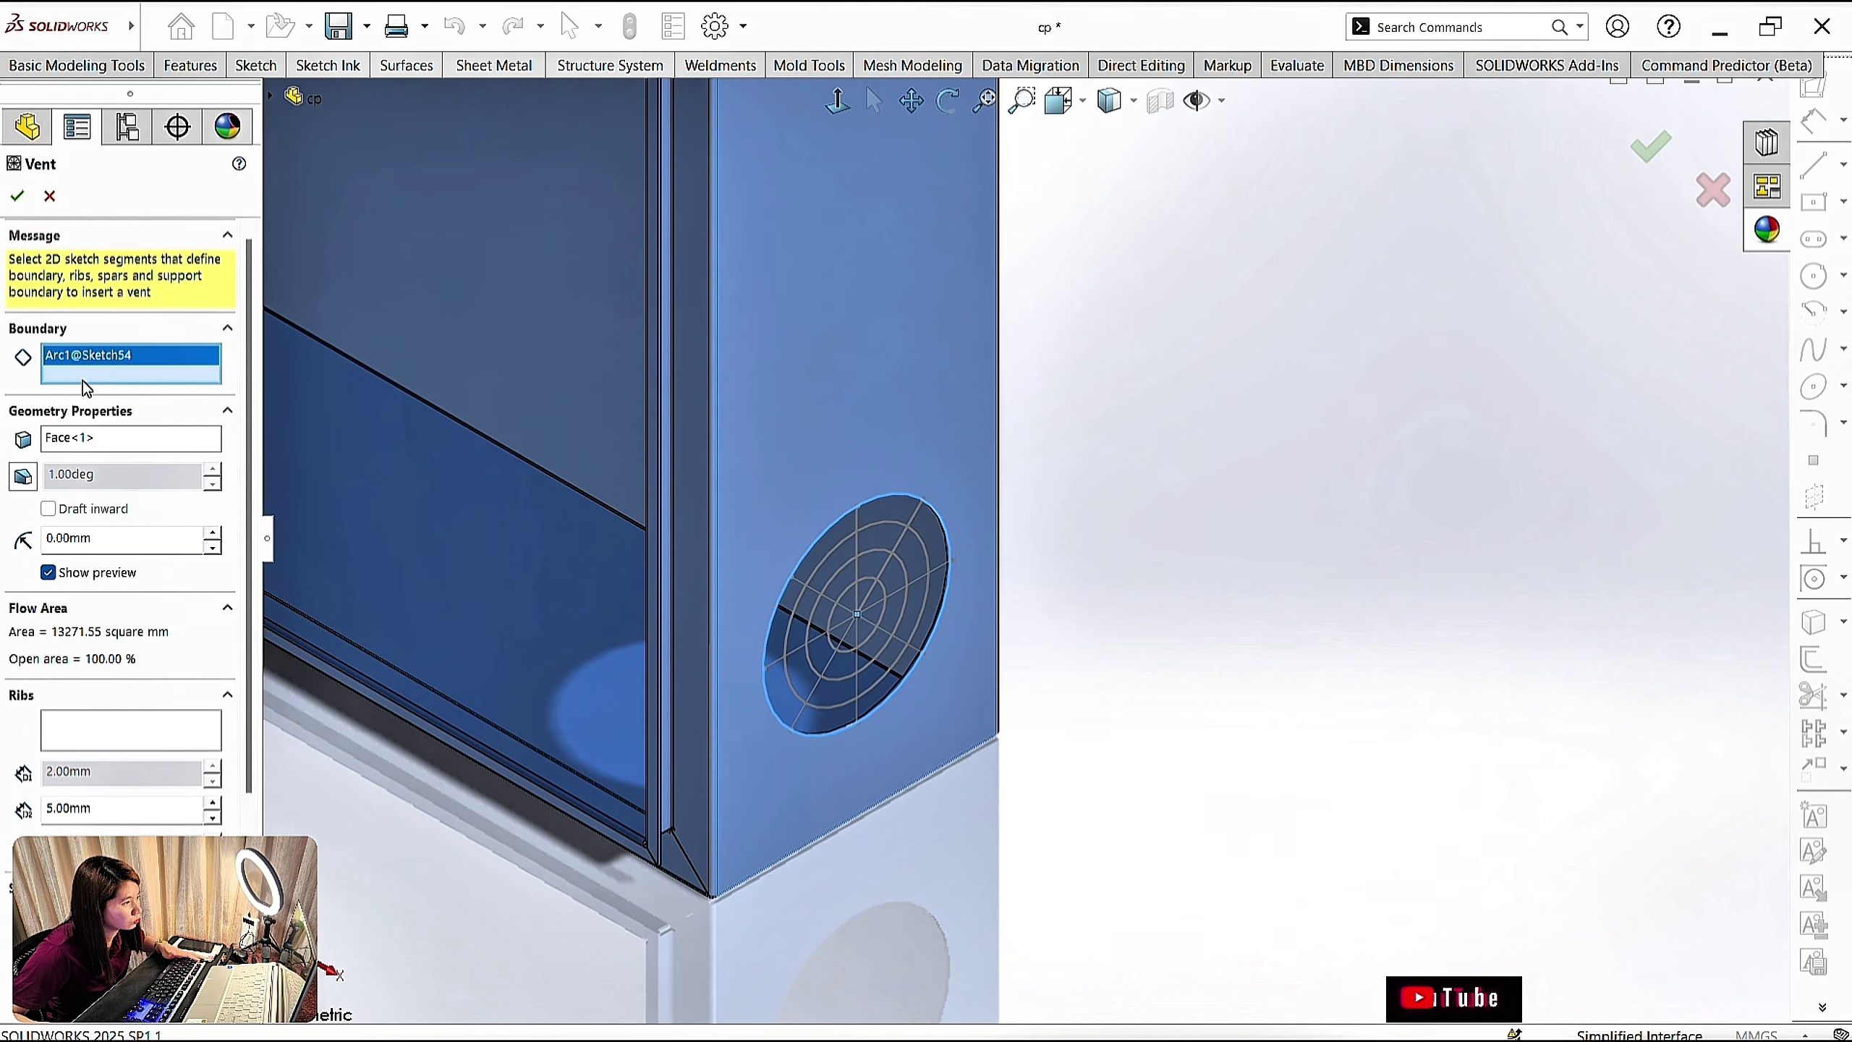
Add the three inner circles and all eight radial lines as ribs of the vent
{"action": "left_click", "coordinate": [140, 731]}
{"action": "scroll", "coordinate": [846, 530], "scroll_direction": "down", "scroll_amount": 4}
{"action": "left_click", "coordinate": [872, 538]}
{"action": "left_click", "coordinate": [886, 581]}
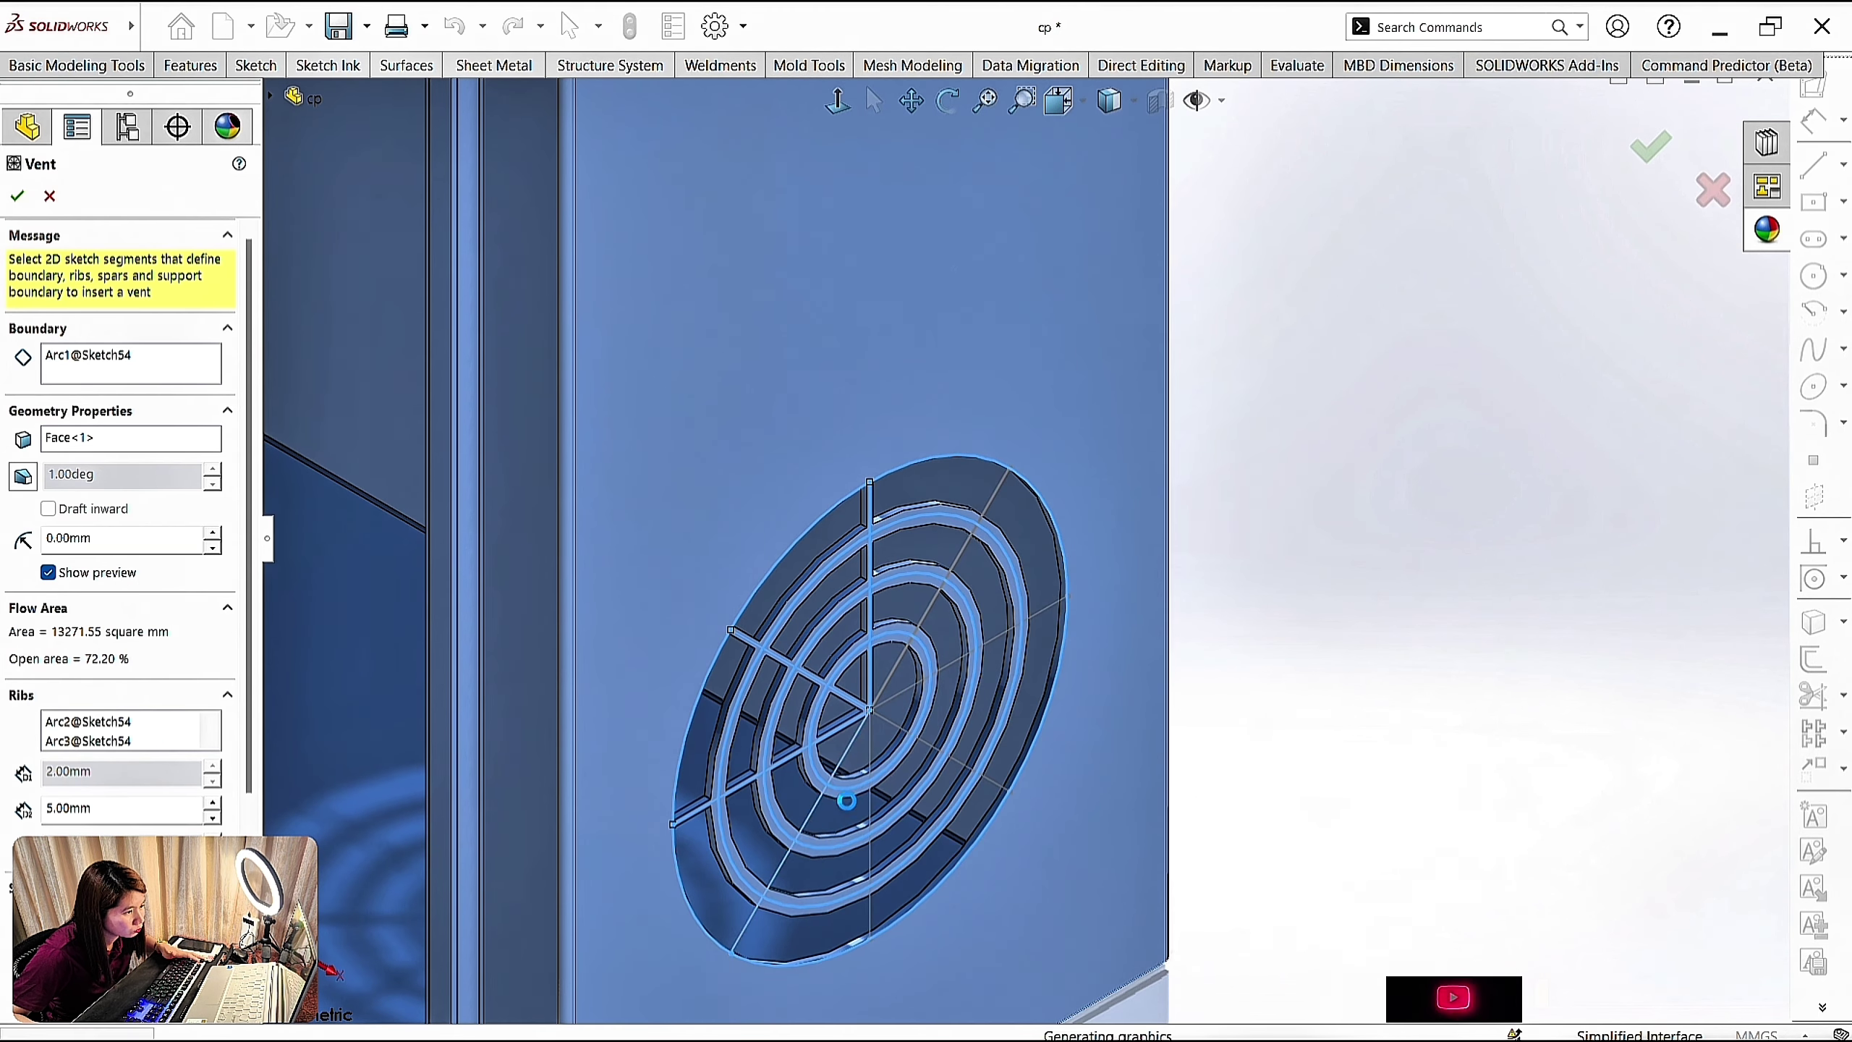
{"action": "left_click", "coordinate": [869, 802]}
{"action": "scroll", "coordinate": [953, 792], "scroll_direction": "down", "scroll_amount": 5}
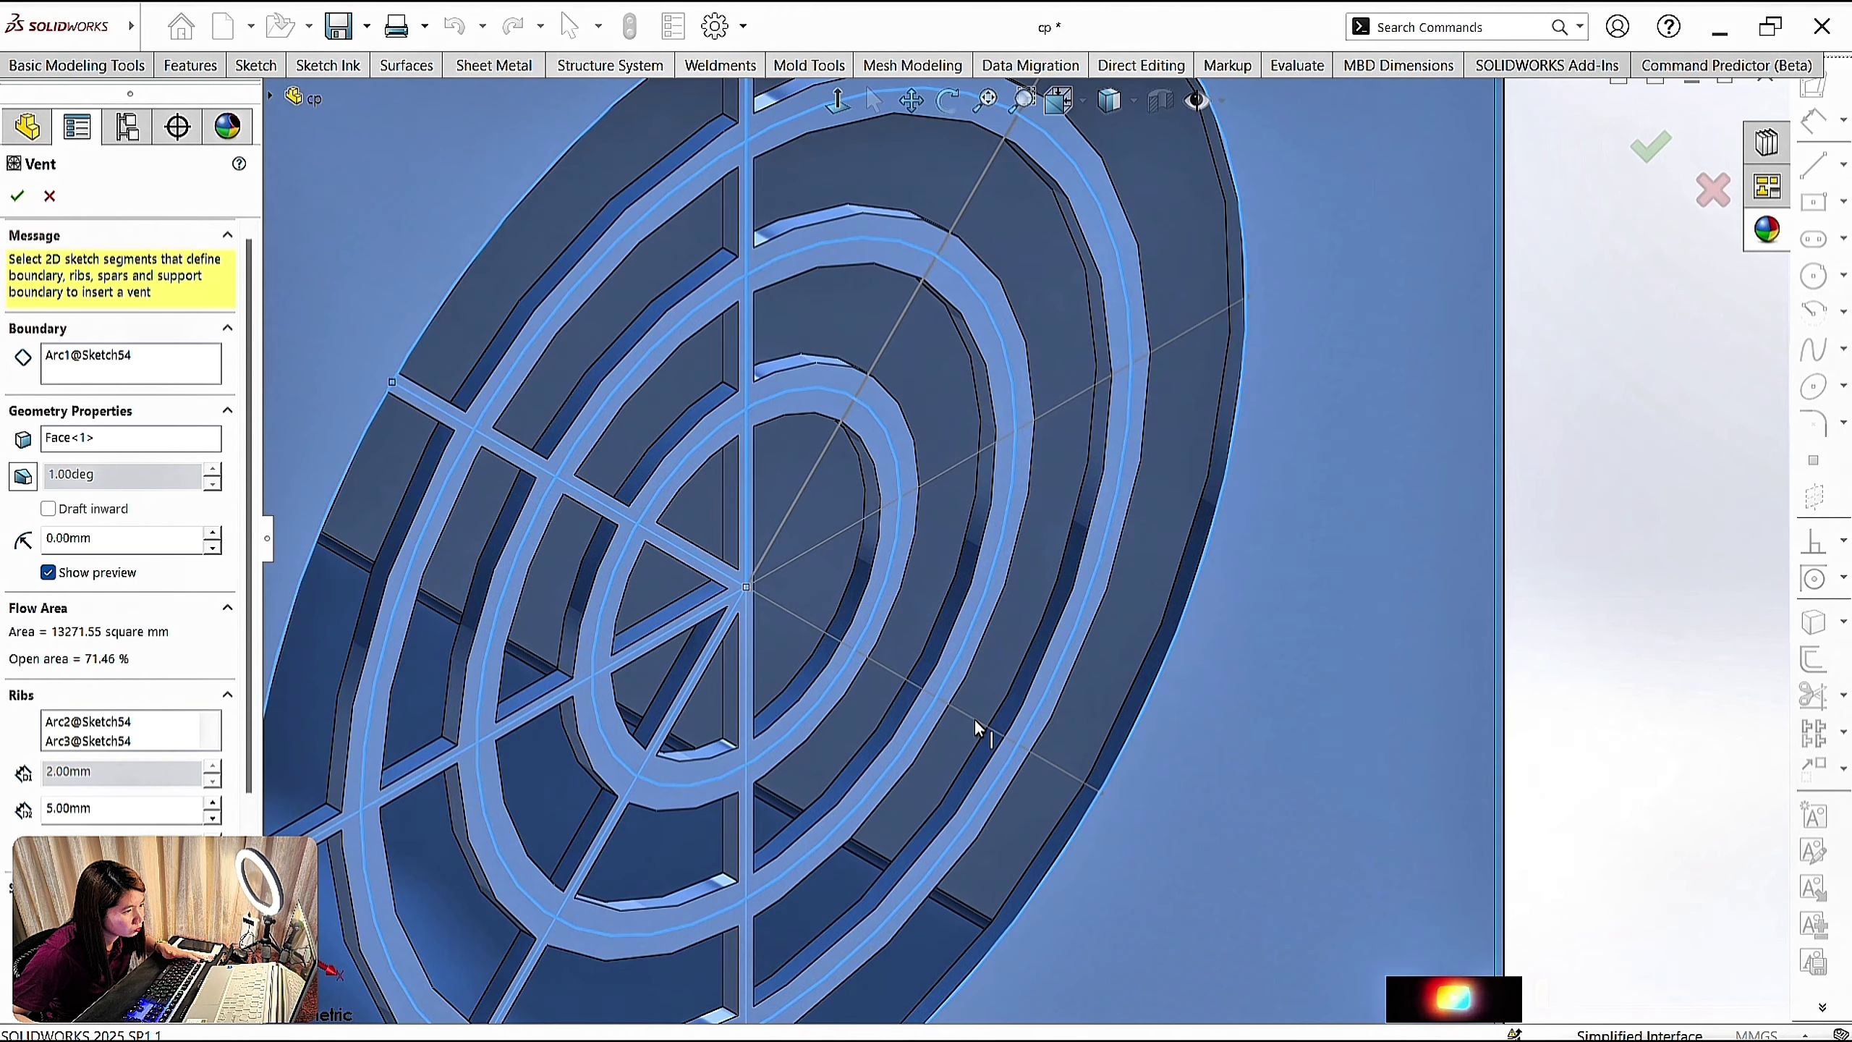
{"action": "left_click", "coordinate": [973, 717]}
{"action": "left_click", "coordinate": [860, 520]}
{"action": "left_click", "coordinate": [793, 504]}
{"action": "scroll", "coordinate": [1143, 601], "scroll_direction": "up", "scroll_amount": 5}
{"action": "scroll", "coordinate": [1067, 543], "scroll_direction": "up", "scroll_amount": 3}
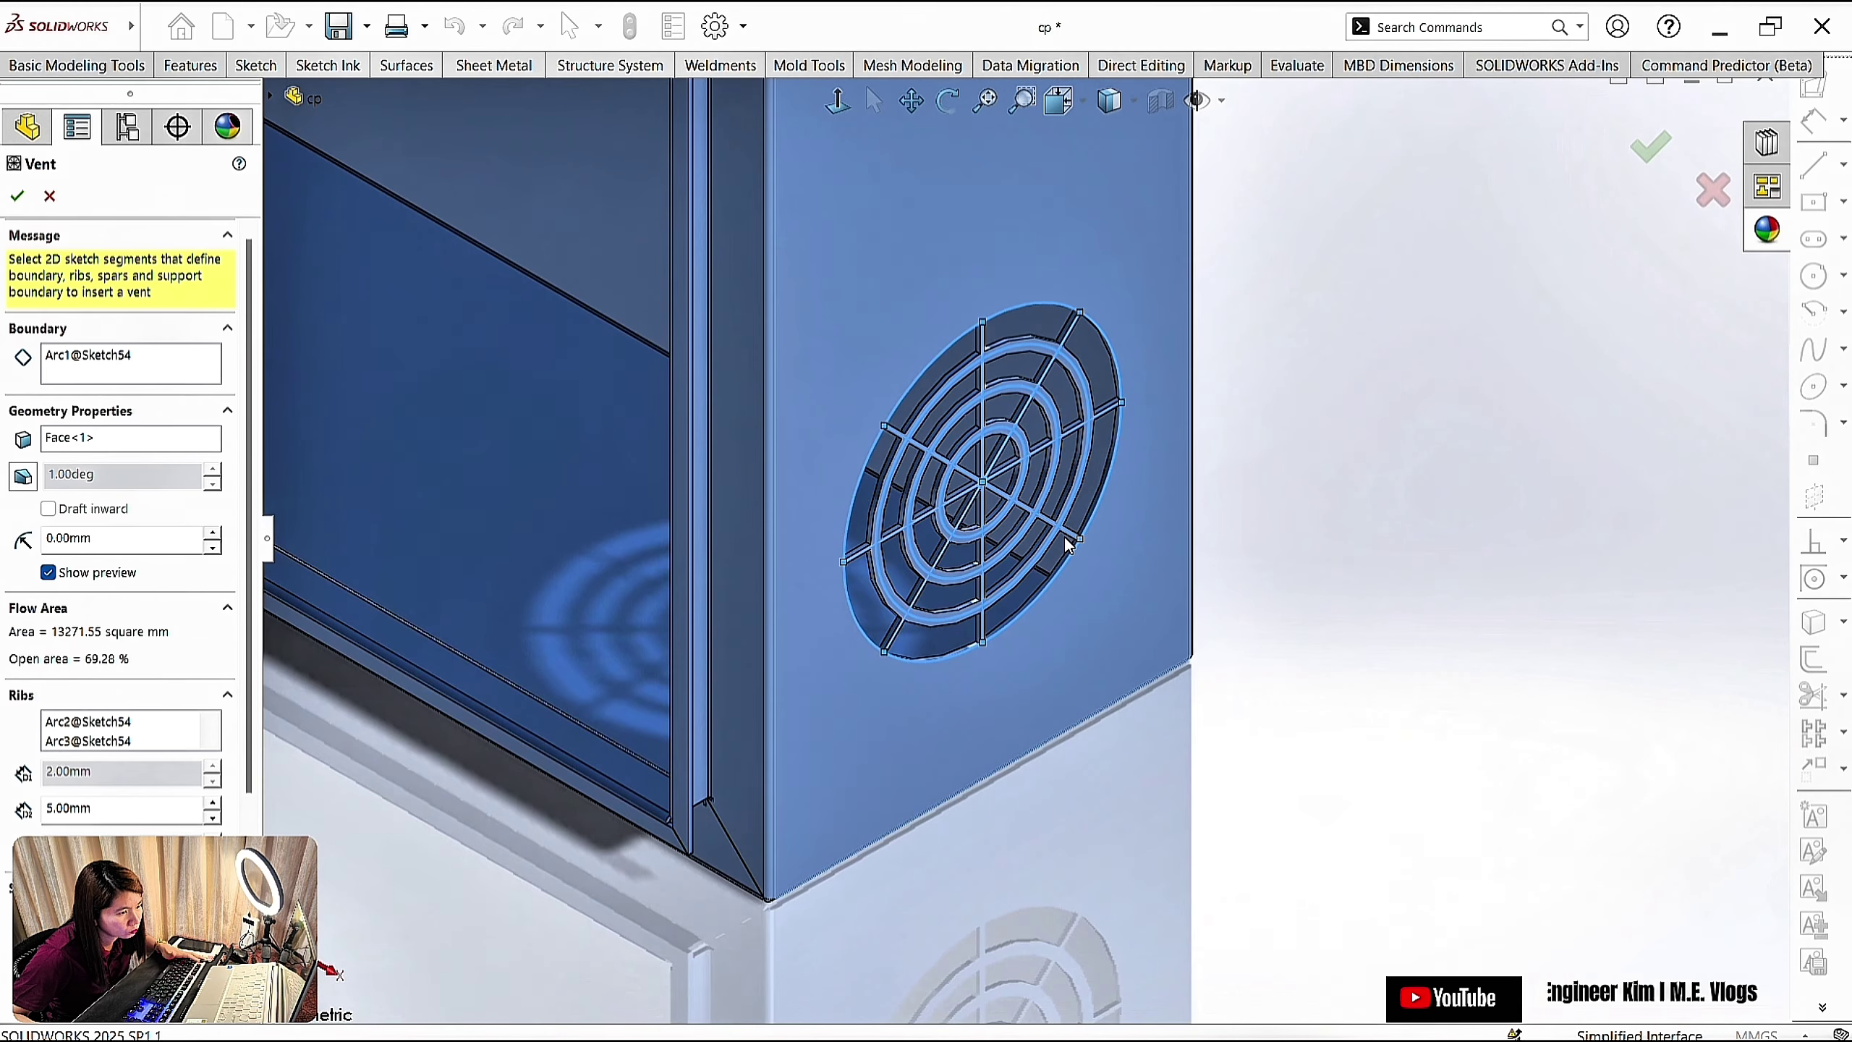
{"action": "scroll", "coordinate": [73, 513], "scroll_direction": "down", "scroll_amount": 4}
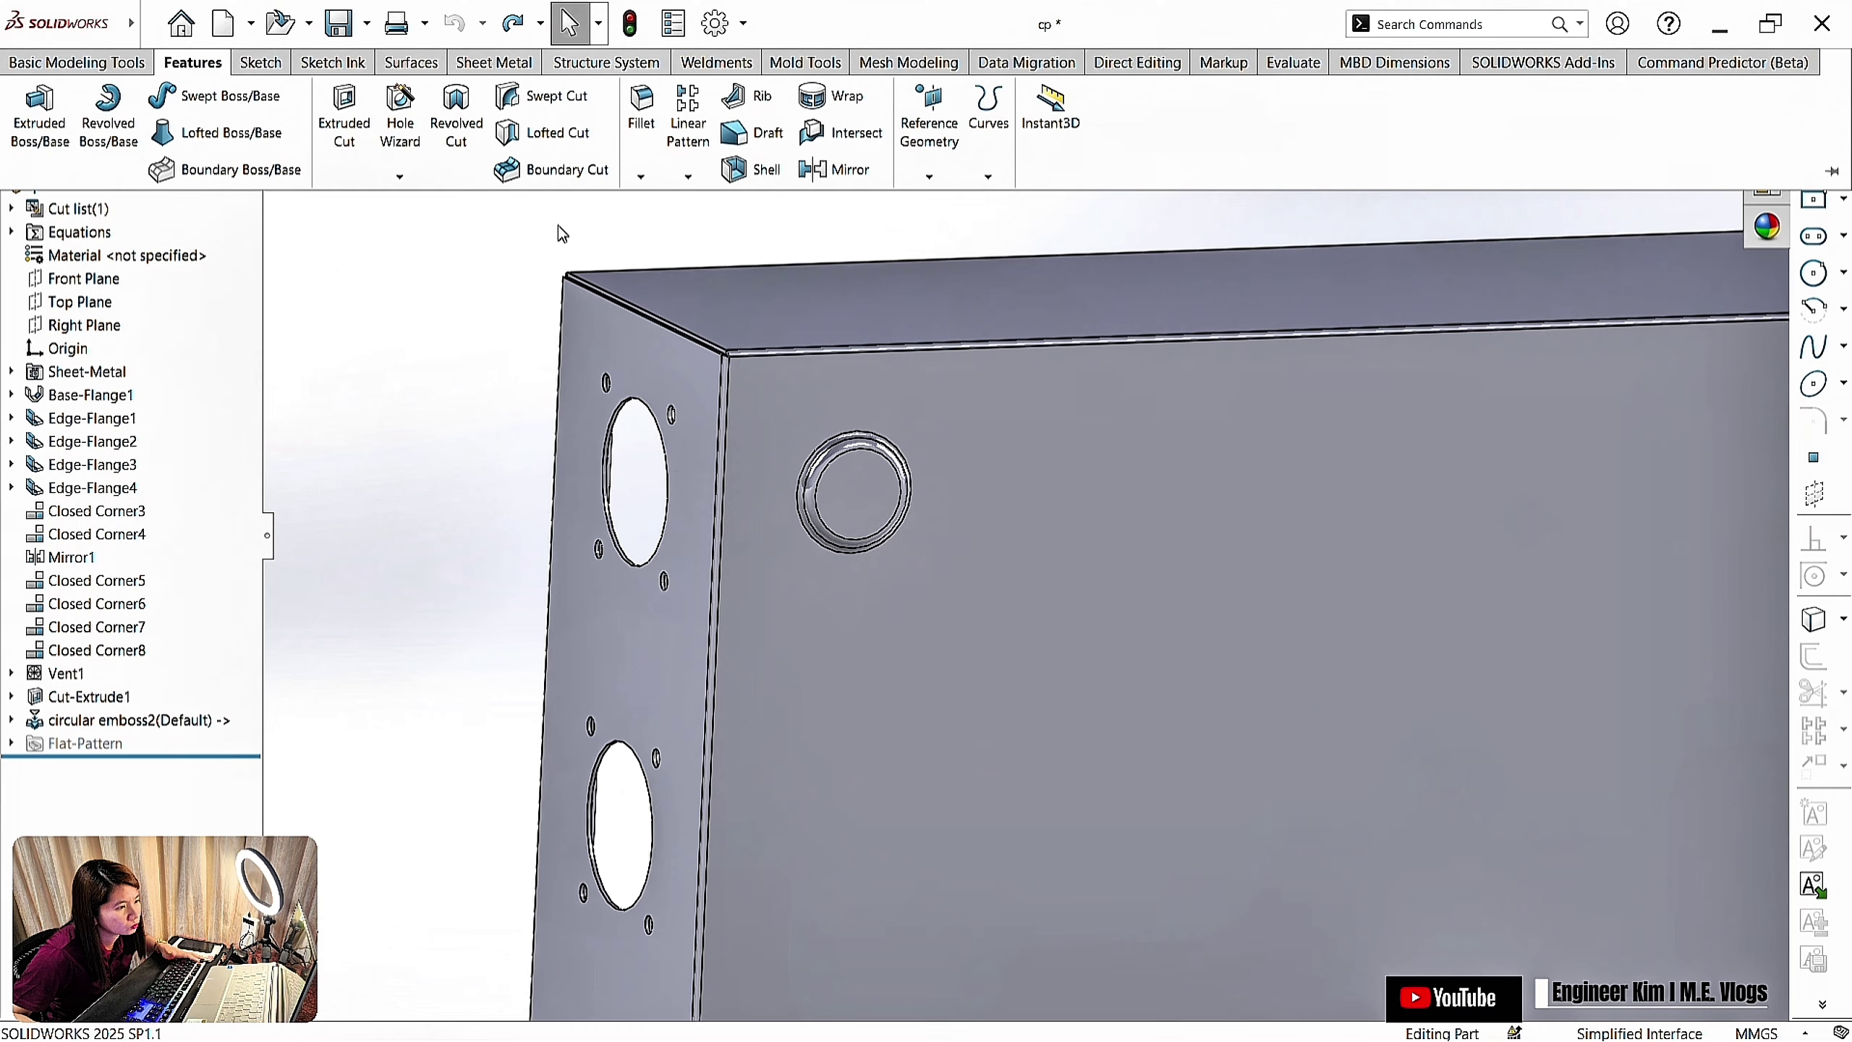
Linear-pattern the circular emboss along both edges of the back face with 560 mm spacing and 2 instances each way
{"action": "left_click", "coordinate": [685, 123]}
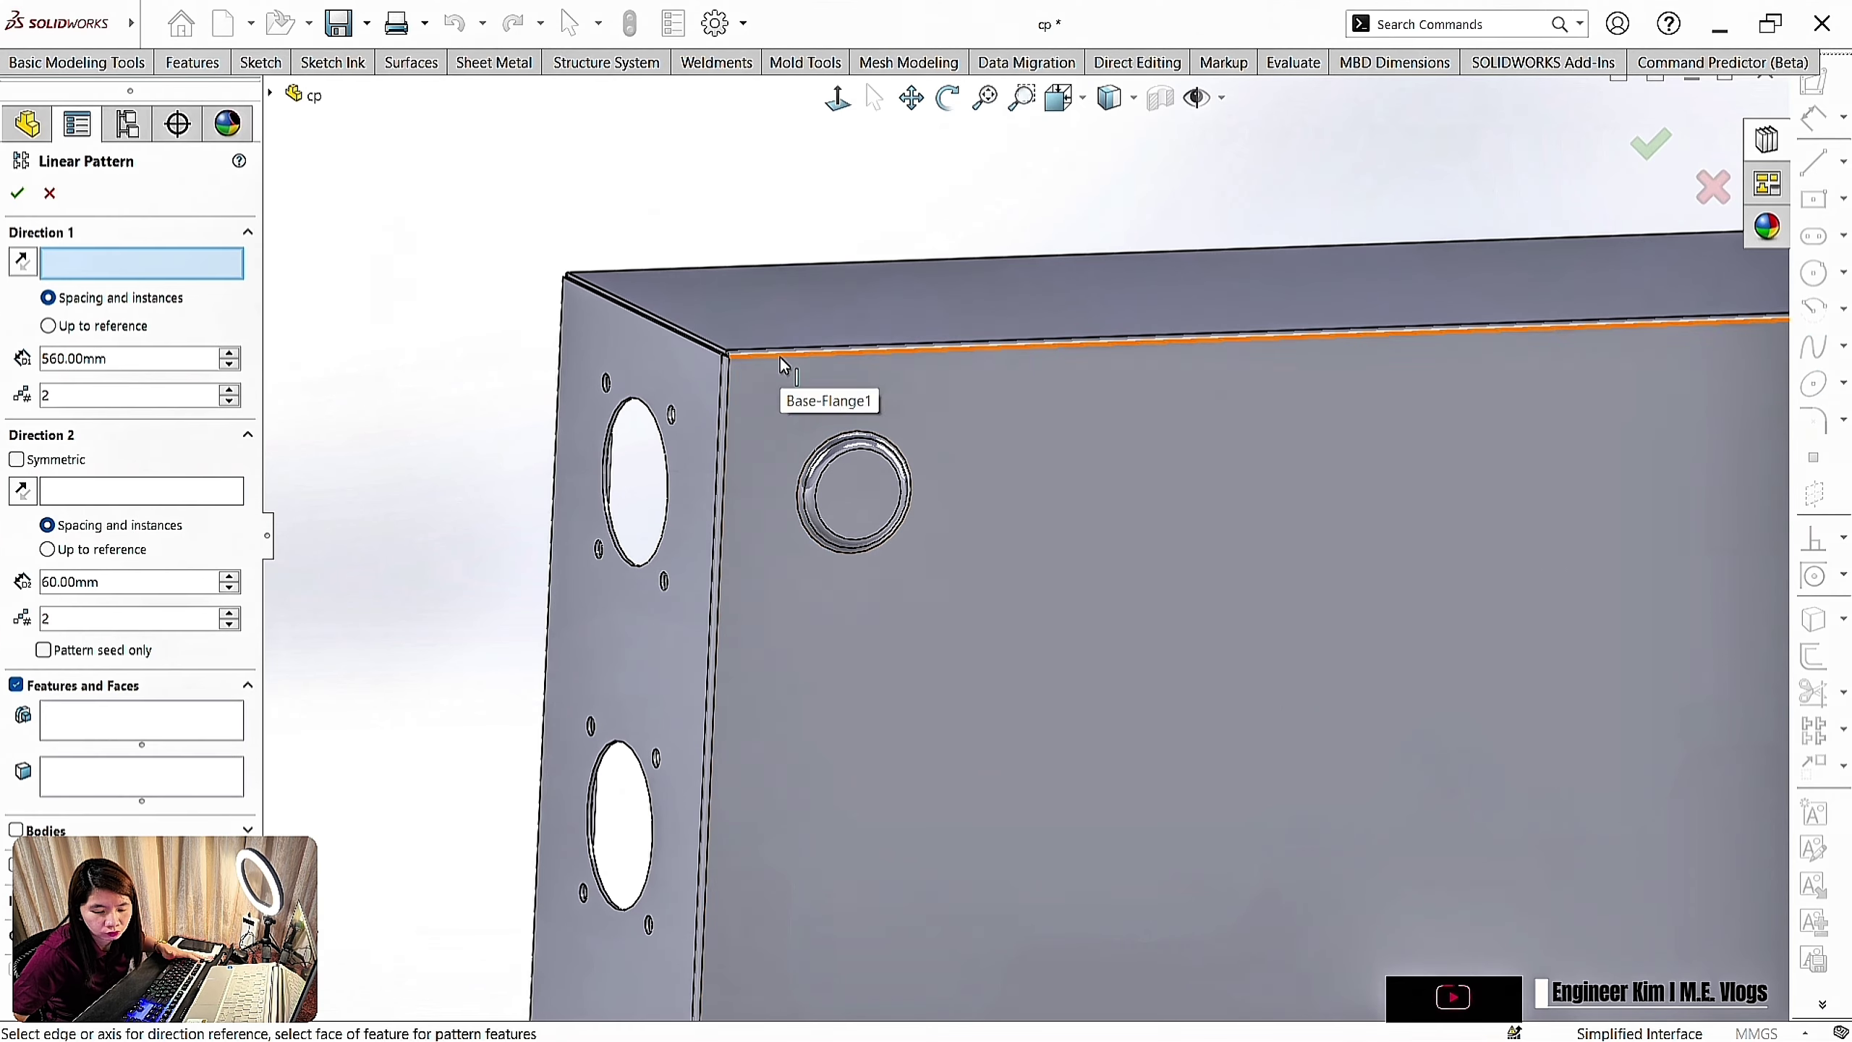
{"action": "left_click", "coordinate": [784, 355]}
{"action": "left_click", "coordinate": [723, 449]}
{"action": "left_click", "coordinate": [862, 501]}
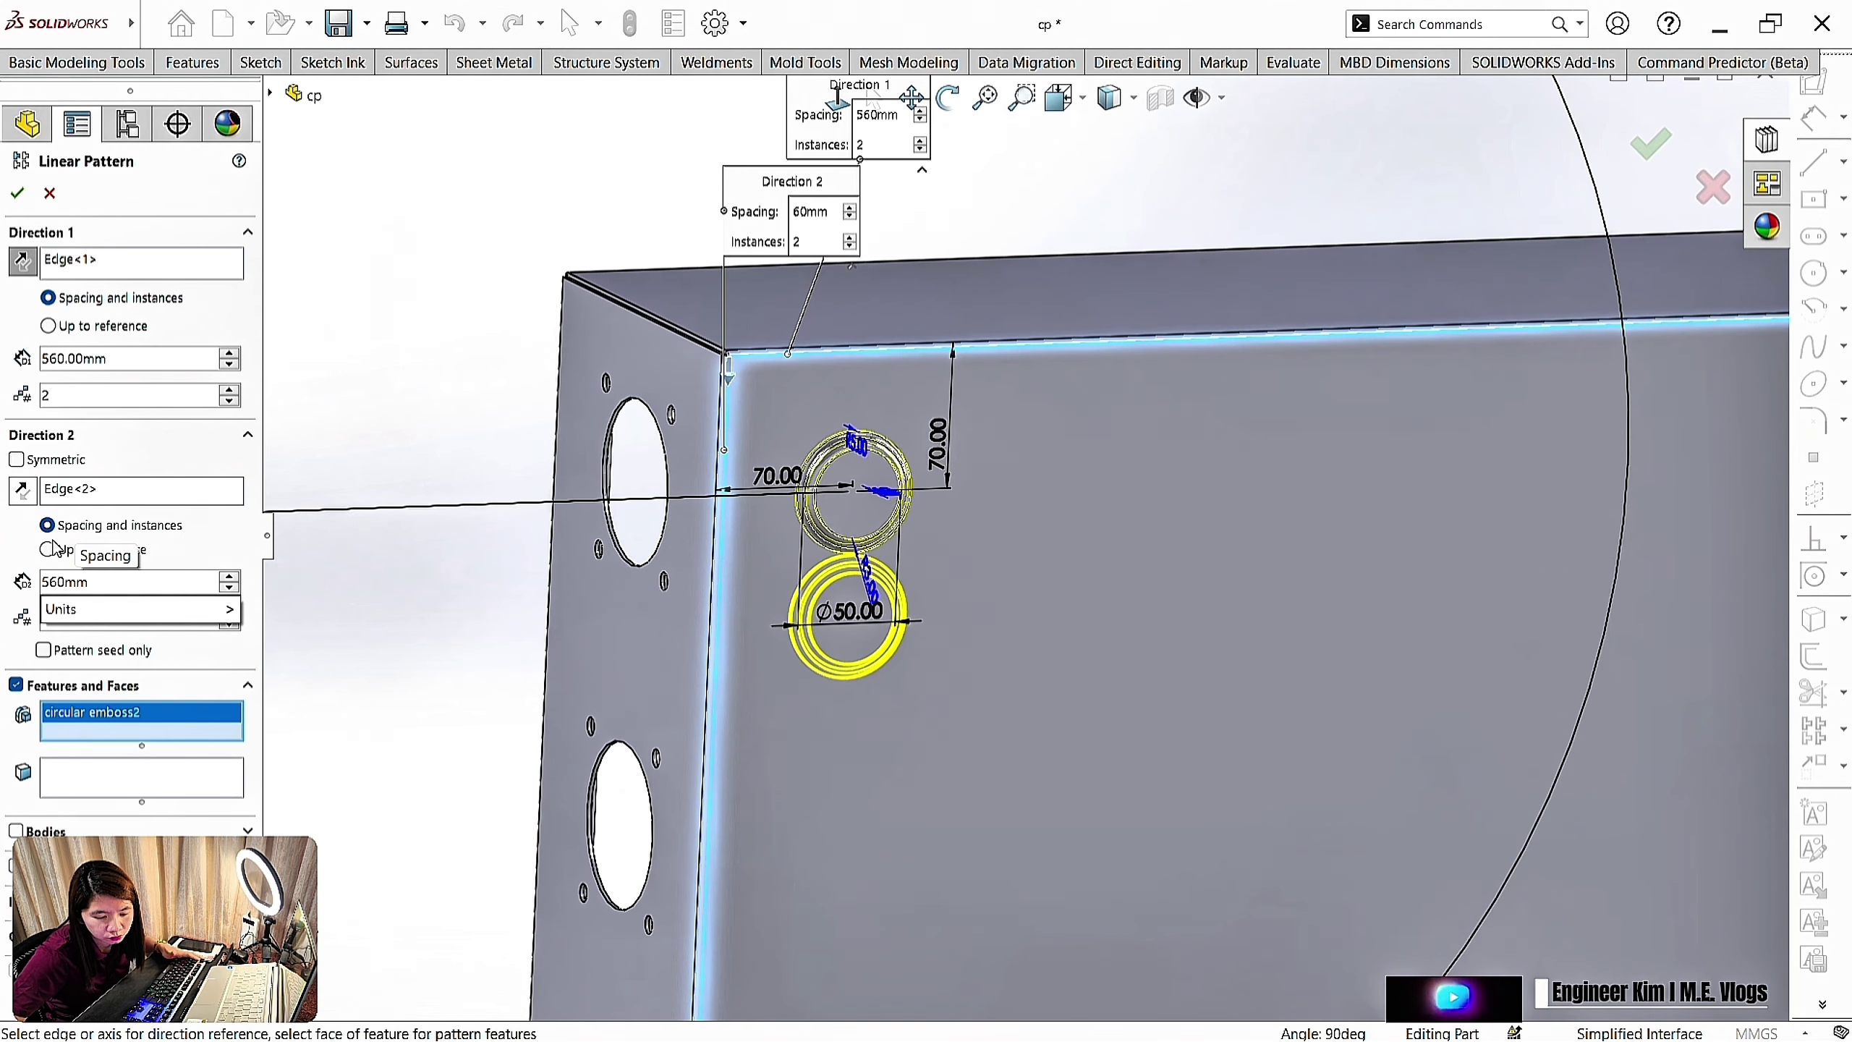
{"action": "key", "text": "Return"}
{"action": "scroll", "coordinate": [1394, 749], "scroll_direction": "up", "scroll_amount": 6}
{"action": "scroll", "coordinate": [950, 905], "scroll_direction": "down", "scroll_amount": 2}
{"action": "scroll", "coordinate": [1021, 281], "scroll_direction": "up", "scroll_amount": 1}
{"action": "scroll", "coordinate": [1021, 281], "scroll_direction": "down", "scroll_amount": 1}
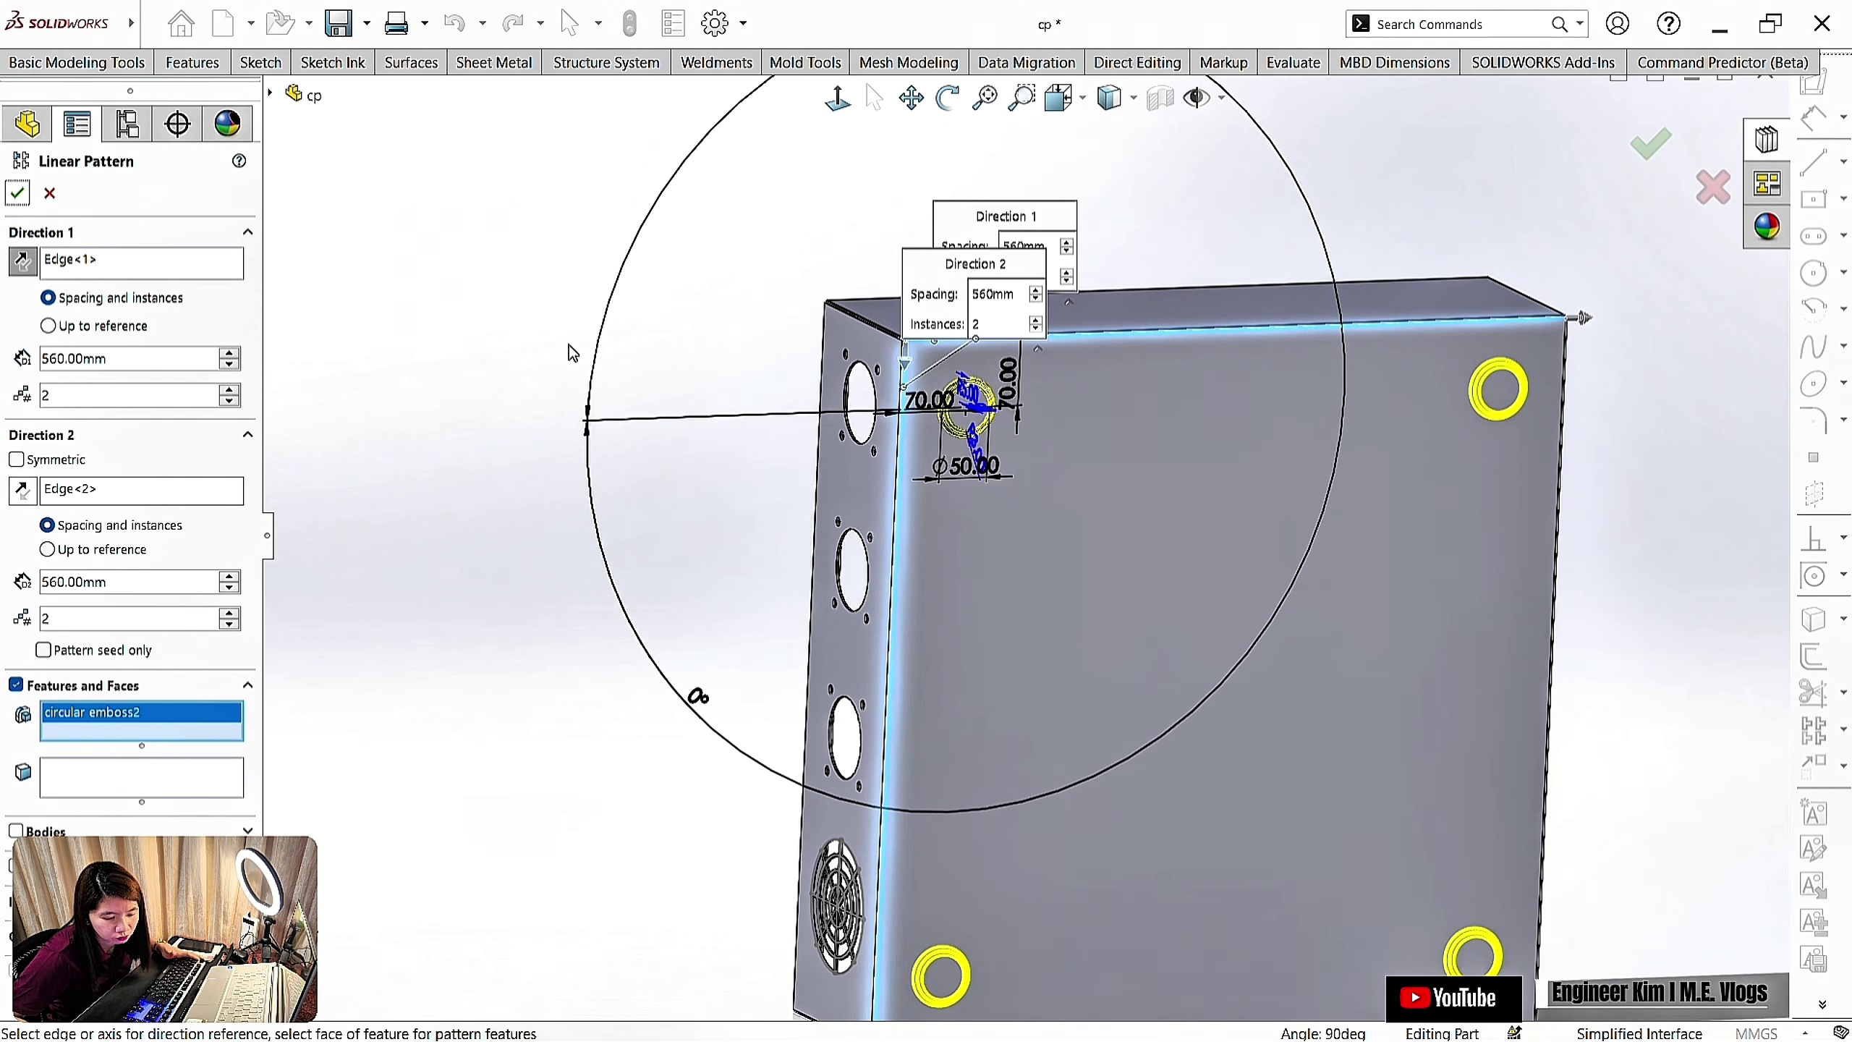
{"action": "middle_click_drag", "start_coordinate": [883, 554], "coordinate": [1050, 620]}
Examine the patterned embosses on the back face and the enclosure's interior and side wall
{"action": "left_click", "coordinate": [910, 100]}
{"action": "left_click_drag", "start_coordinate": [1021, 912], "coordinate": [669, 724]}
{"action": "scroll", "coordinate": [669, 723], "scroll_direction": "down", "scroll_amount": 6}
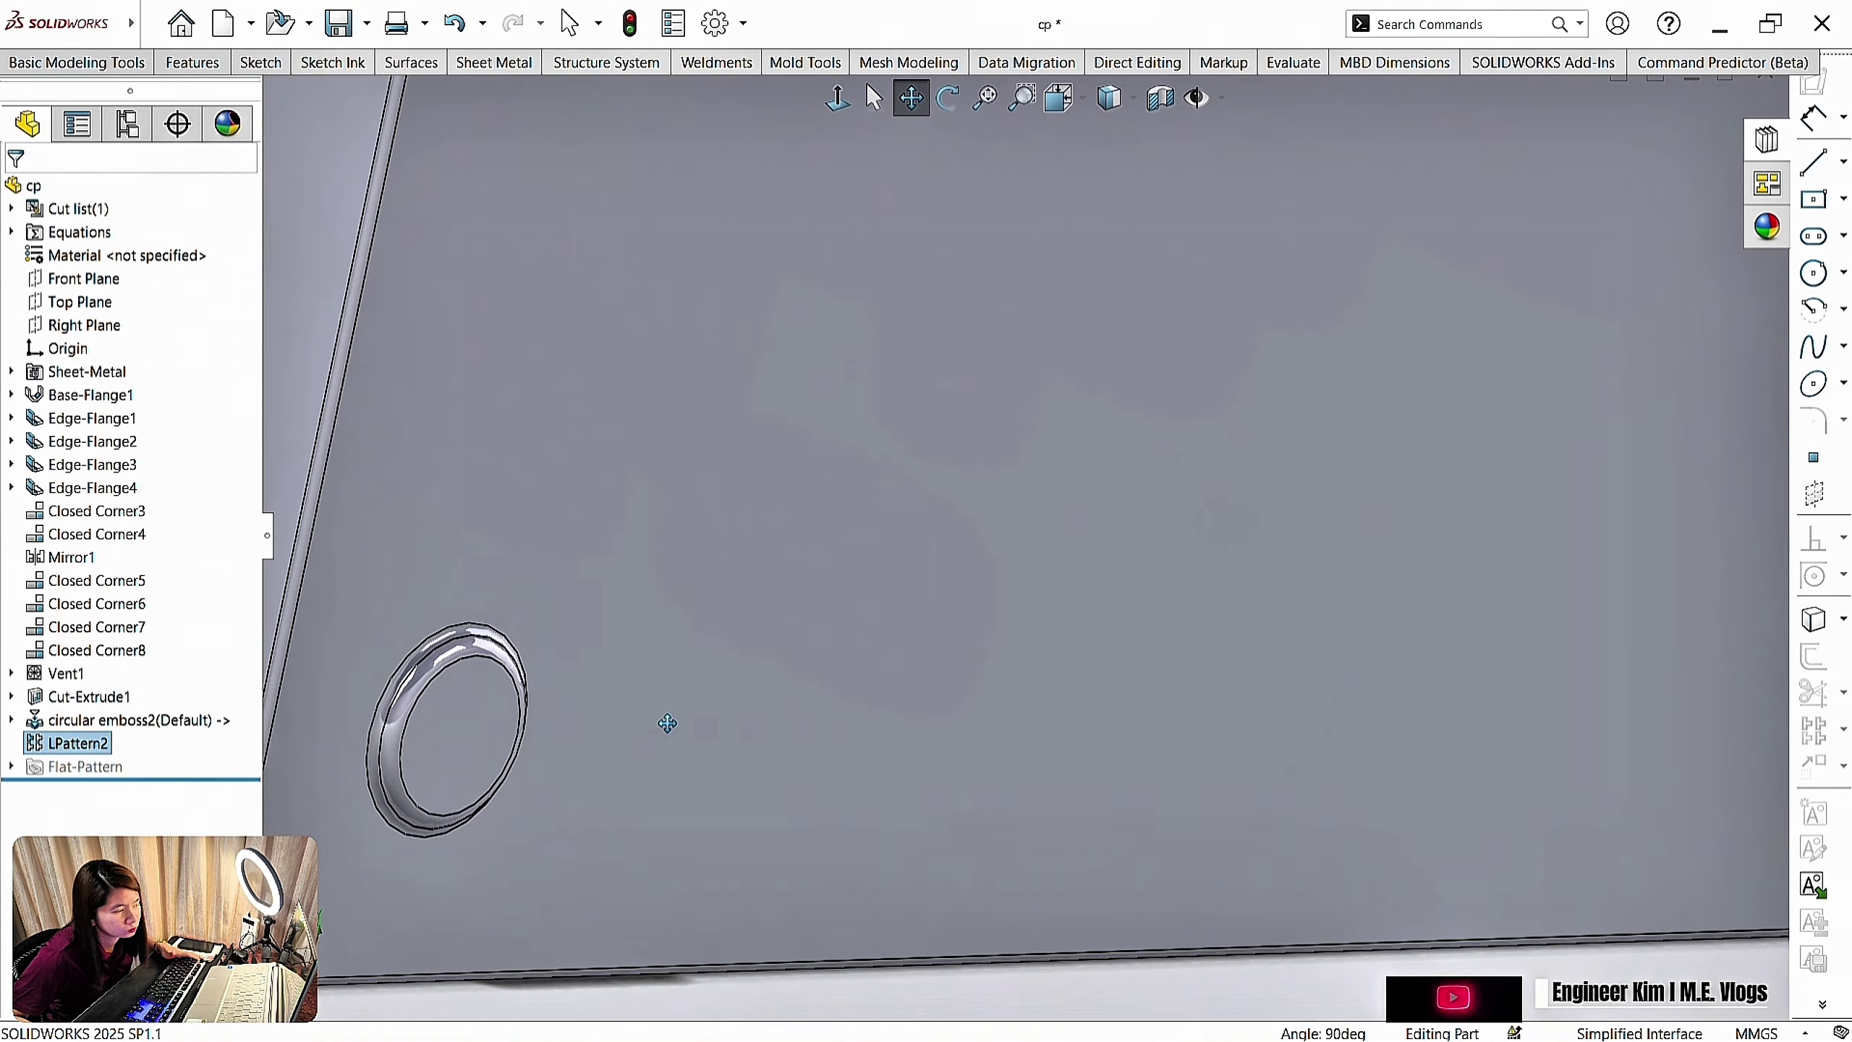
{"action": "scroll", "coordinate": [669, 723], "scroll_direction": "up", "scroll_amount": 3}
{"action": "key", "text": "Escape"}
{"action": "middle_click_drag", "start_coordinate": [955, 709], "coordinate": [904, 628]}
{"action": "left_click", "coordinate": [1057, 98]}
{"action": "left_click", "coordinate": [1096, 231]}
{"action": "scroll", "coordinate": [1348, 802], "scroll_direction": "down", "scroll_amount": 3}
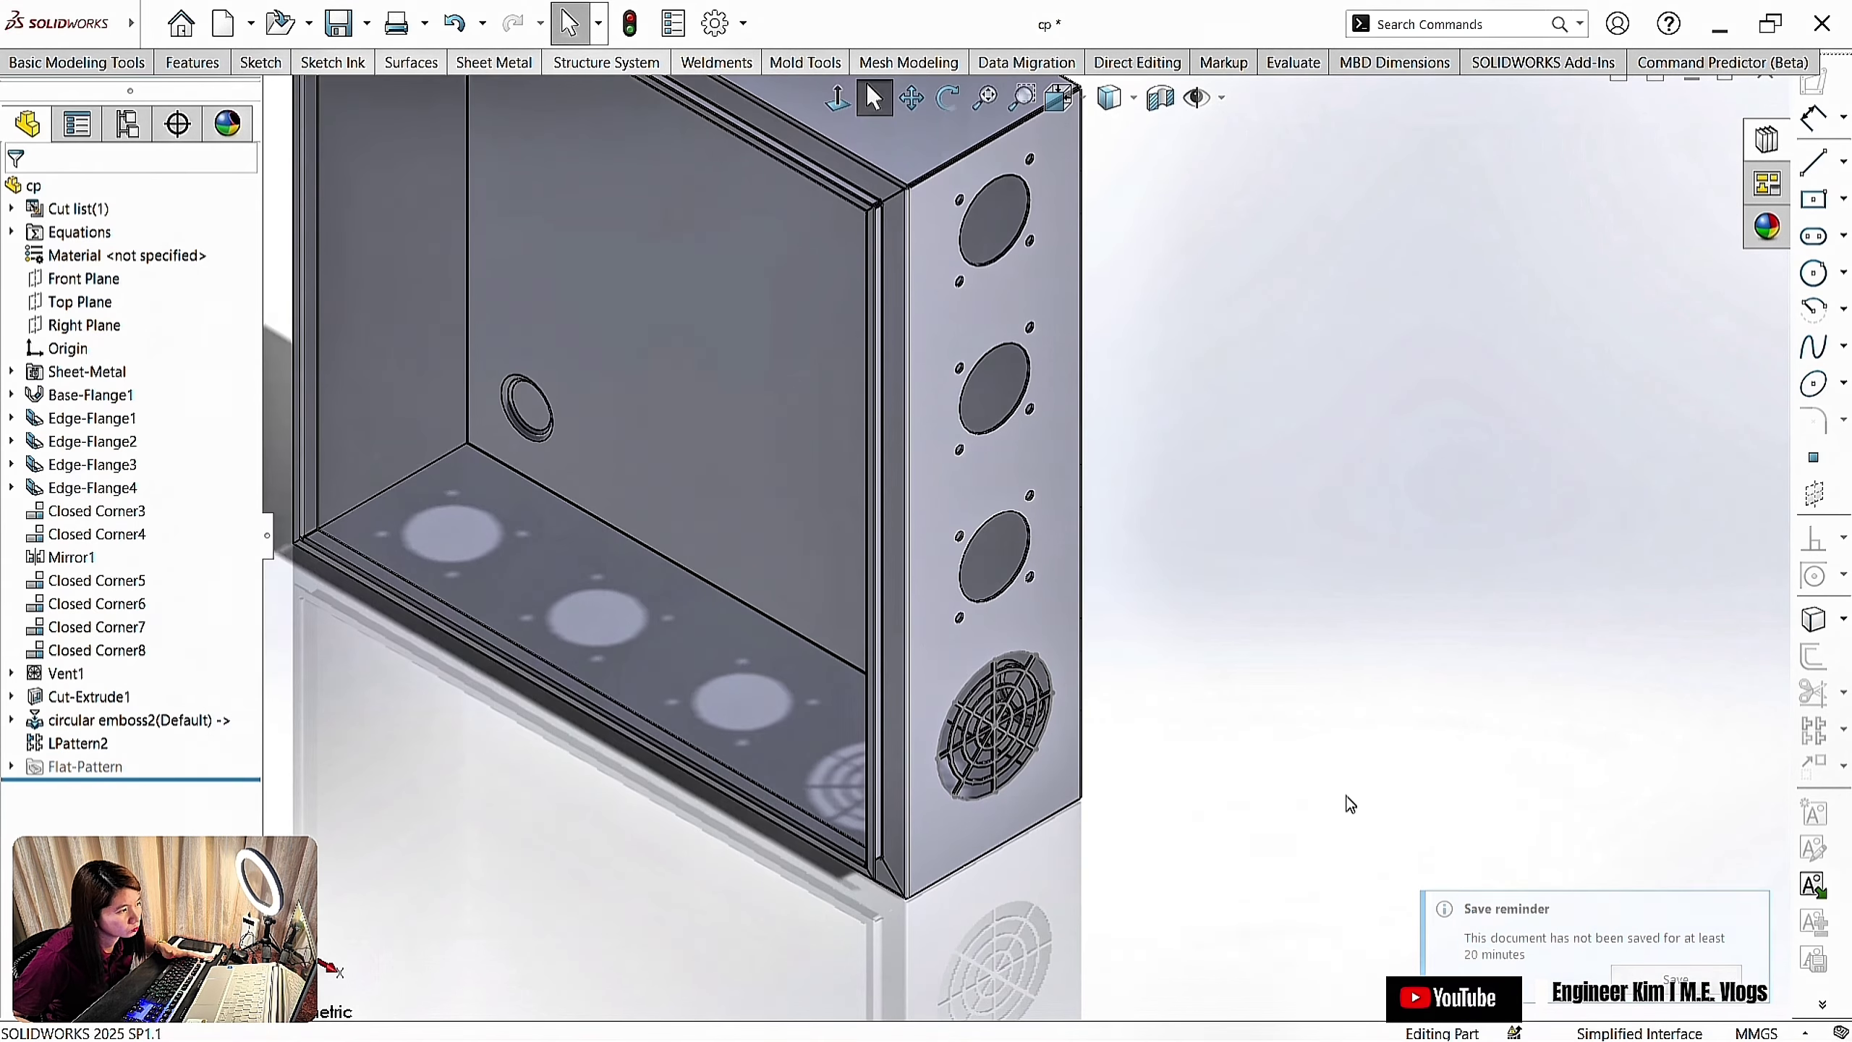
{"action": "middle_click_drag", "start_coordinate": [1348, 802], "coordinate": [1021, 583]}
{"action": "middle_click_drag", "start_coordinate": [1151, 255], "coordinate": [1231, 183]}
Place a circular emboss on the bottom wall, 70 mm from the side edge and 45 mm from the front edge
{"action": "left_click", "coordinate": [1057, 97]}
{"action": "left_click", "coordinate": [1169, 263]}
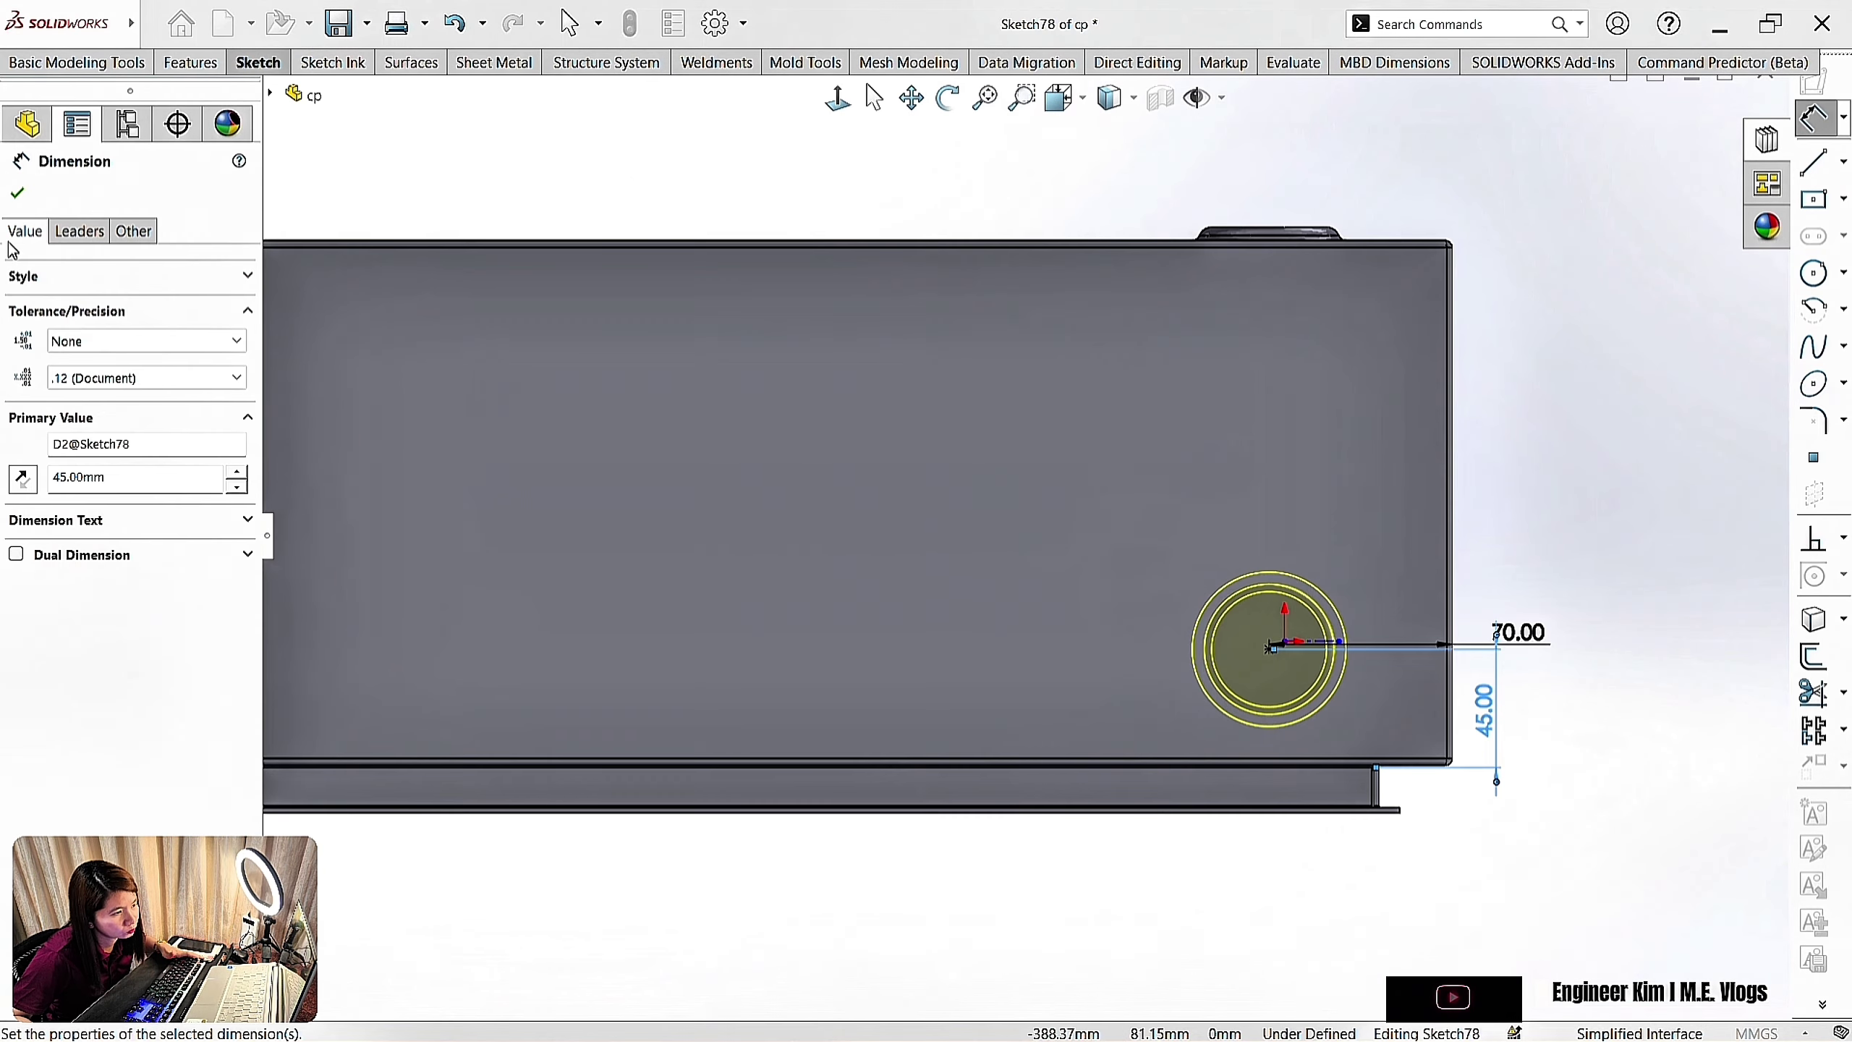
{"action": "left_click", "coordinate": [16, 193]}
{"action": "left_click", "coordinate": [14, 194]}
{"action": "middle_click_drag", "start_coordinate": [1490, 478], "coordinate": [1448, 488]}
{"action": "scroll", "coordinate": [1447, 488], "scroll_direction": "up", "scroll_amount": 5}
{"action": "mouse_move", "coordinate": [1312, 511]}
{"action": "middle_mouse_down"}
{"action": "mouse_move", "coordinate": [1223, 583]}
{"action": "mouse_move", "coordinate": [1298, 566]}
{"action": "middle_mouse_up"}
{"action": "right_click", "coordinate": [1199, 530]}
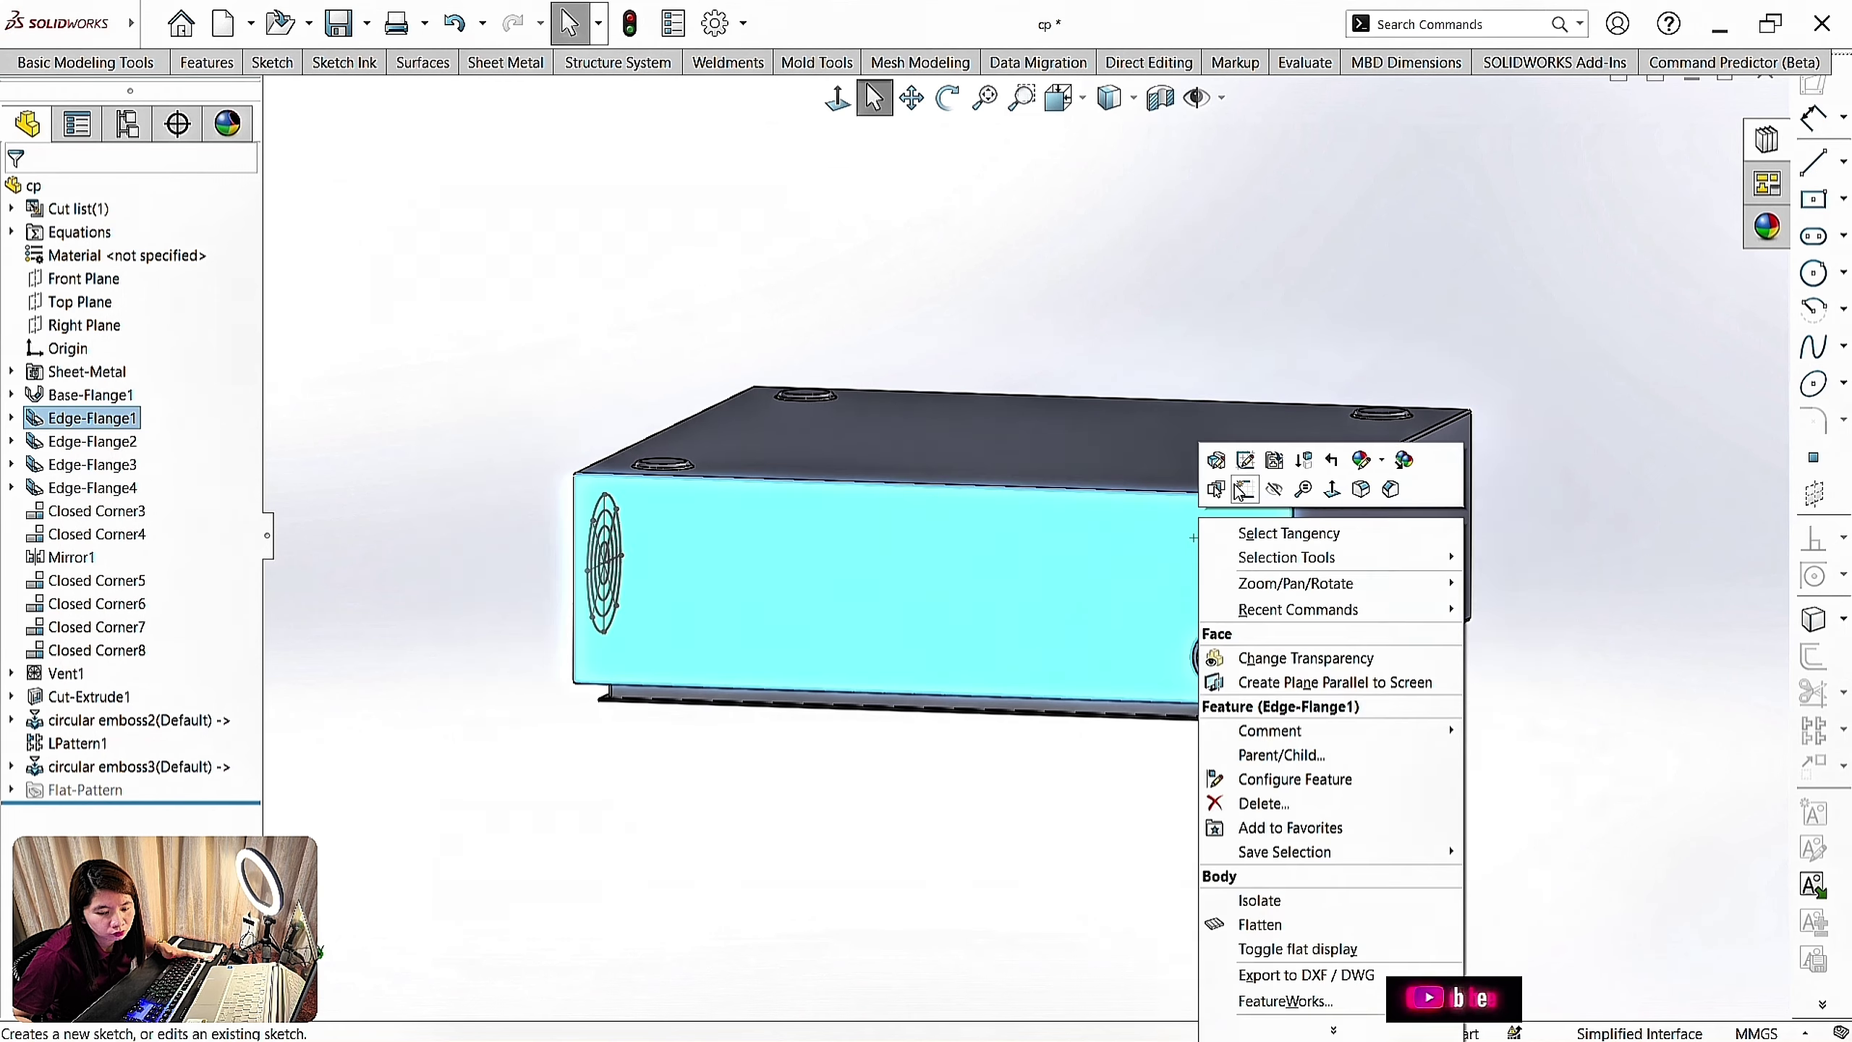
{"action": "left_click", "coordinate": [1240, 490]}
{"action": "left_click", "coordinate": [1663, 151]}
Linear-pattern the bottom wall's emboss with 2 instances each way, spaced 560 mm along the long edge and 115 mm along the short edge
{"action": "scroll", "coordinate": [641, 511], "scroll_direction": "down", "scroll_amount": 2}
{"action": "middle_click_drag", "start_coordinate": [1062, 282], "coordinate": [812, 317], "text": "ctrl"}
{"action": "left_click", "coordinate": [191, 64]}
{"action": "left_click", "coordinate": [565, 113]}
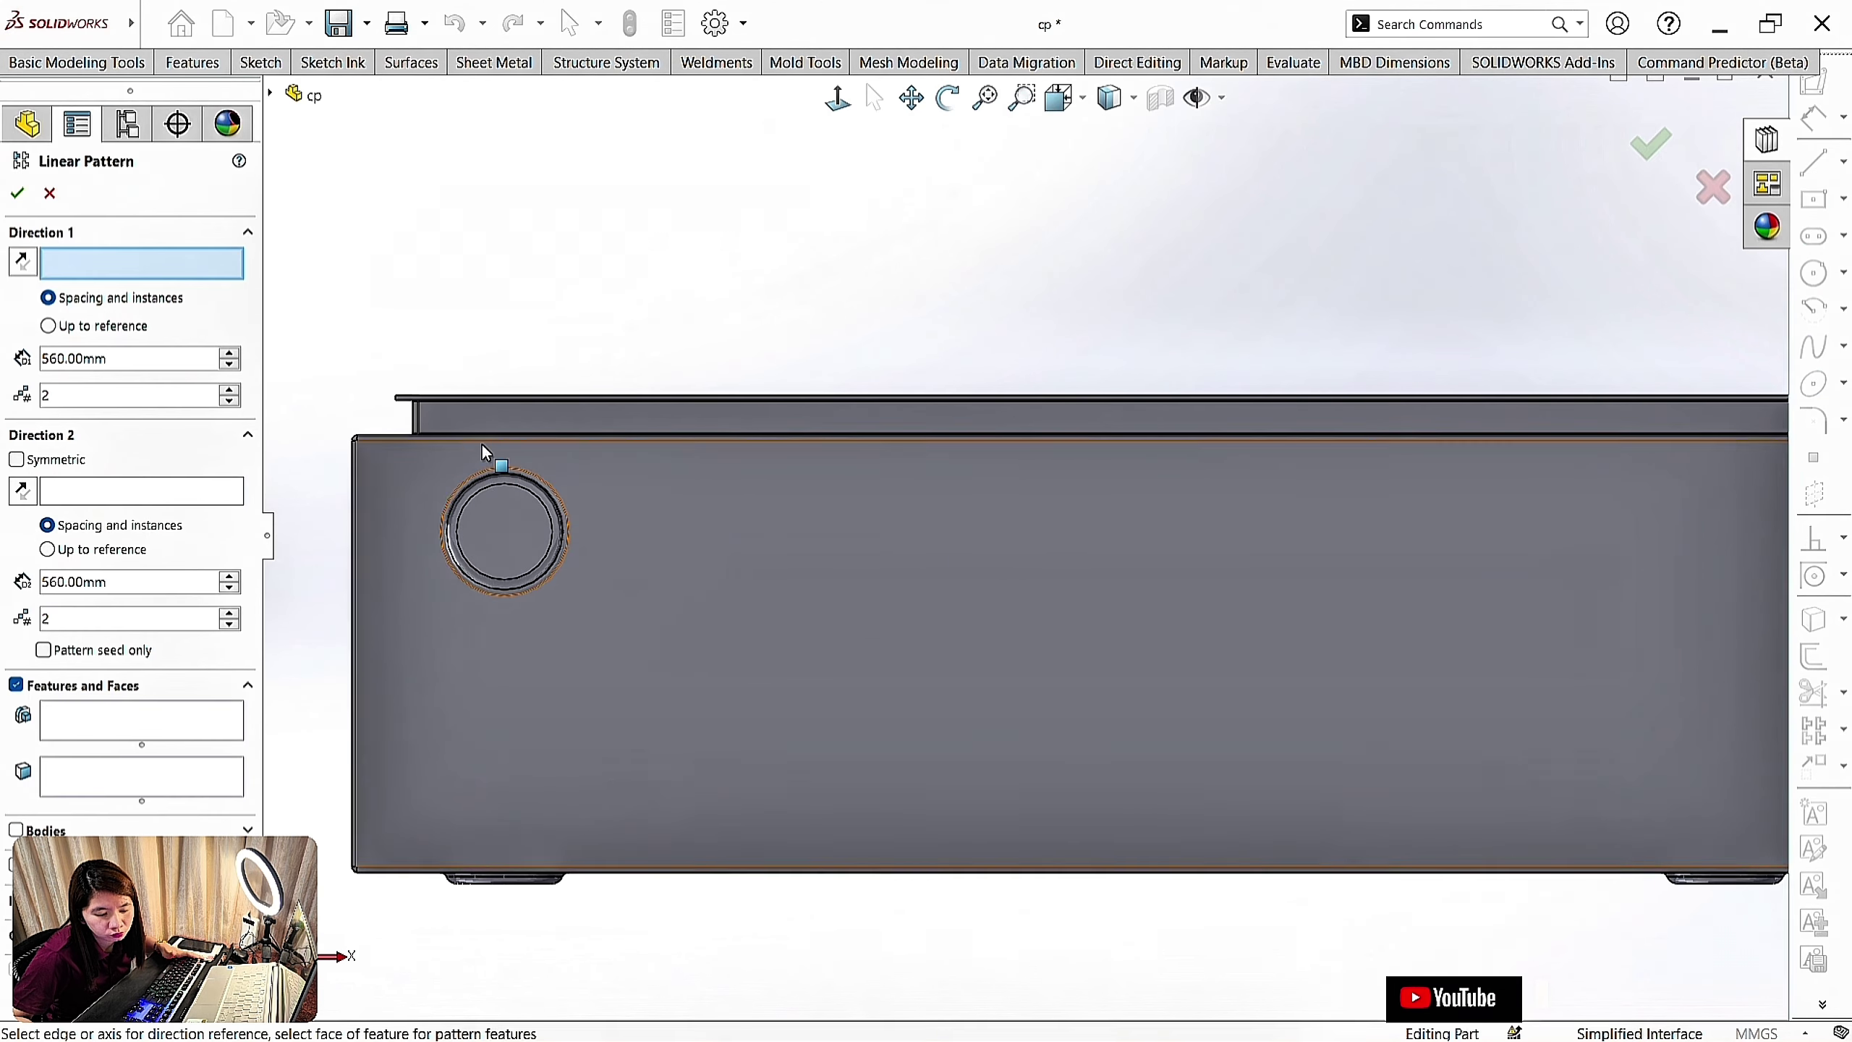
{"action": "left_click", "coordinate": [438, 442]}
{"action": "left_click", "coordinate": [358, 512]}
{"action": "left_click", "coordinate": [506, 566]}
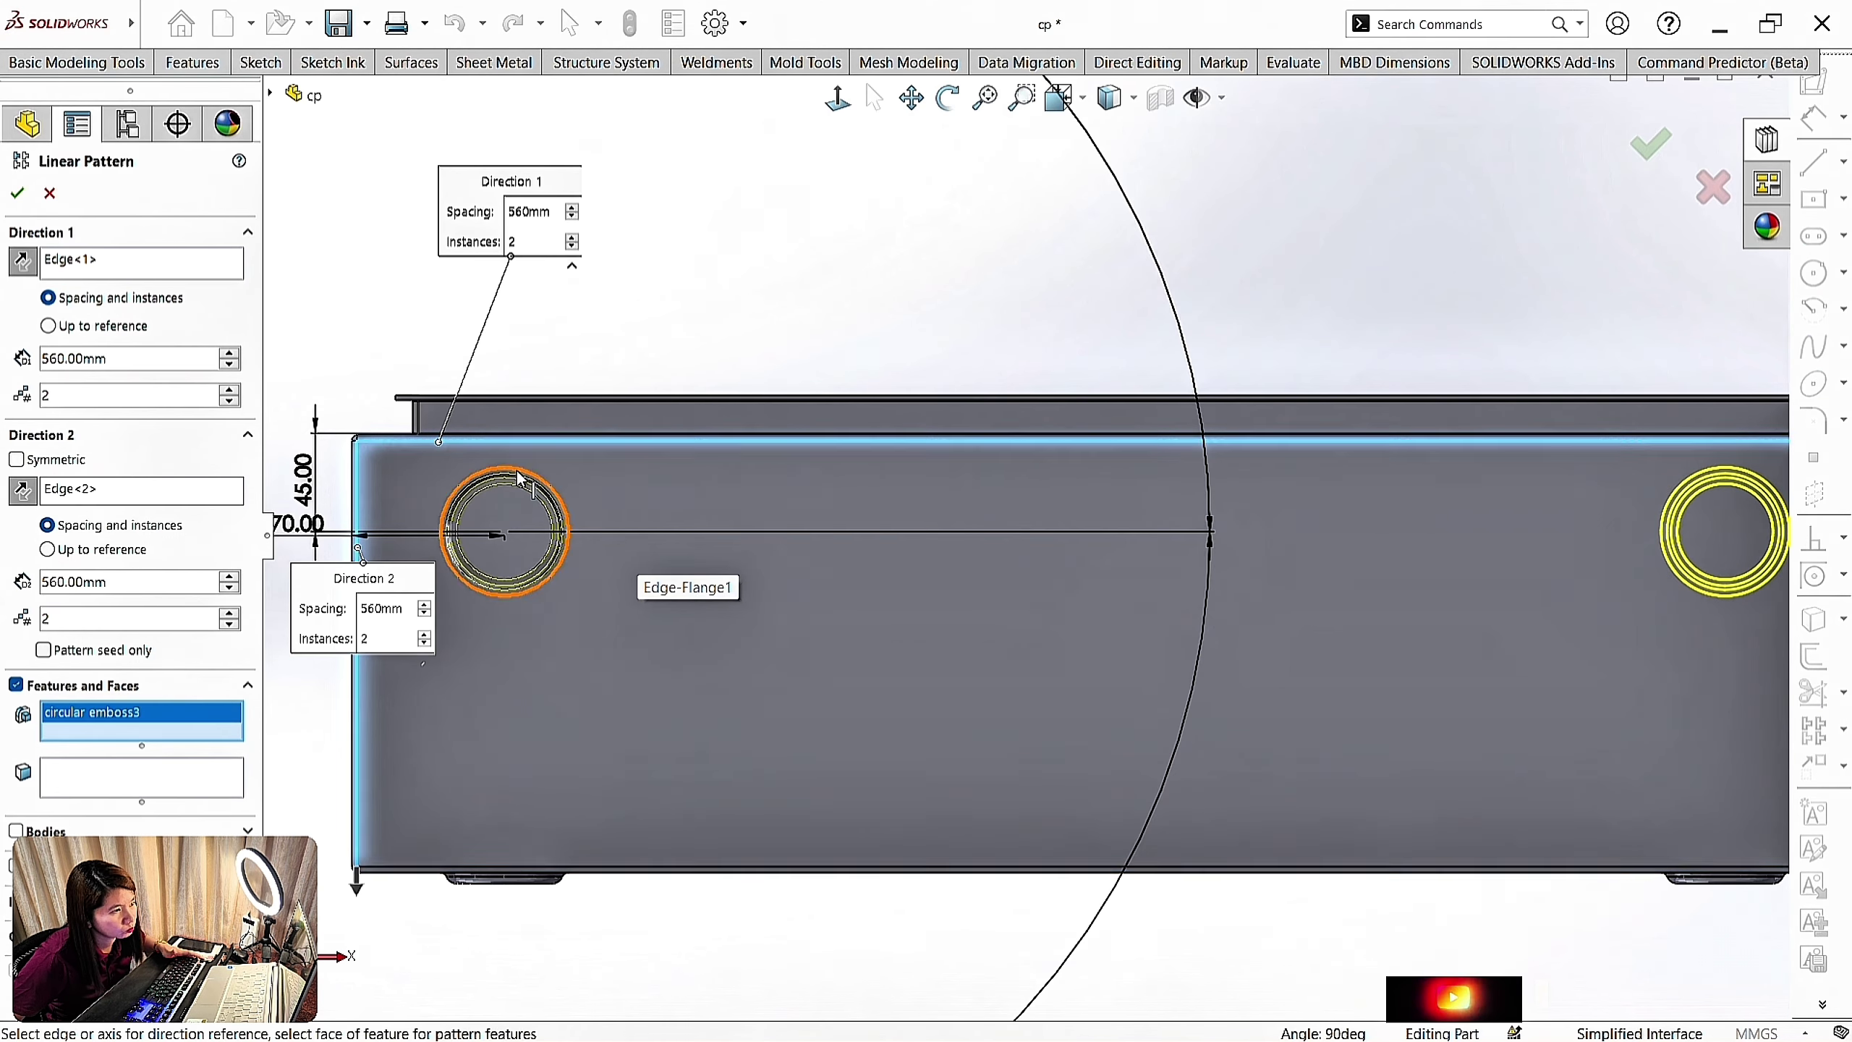
{"action": "key", "text": "z"}
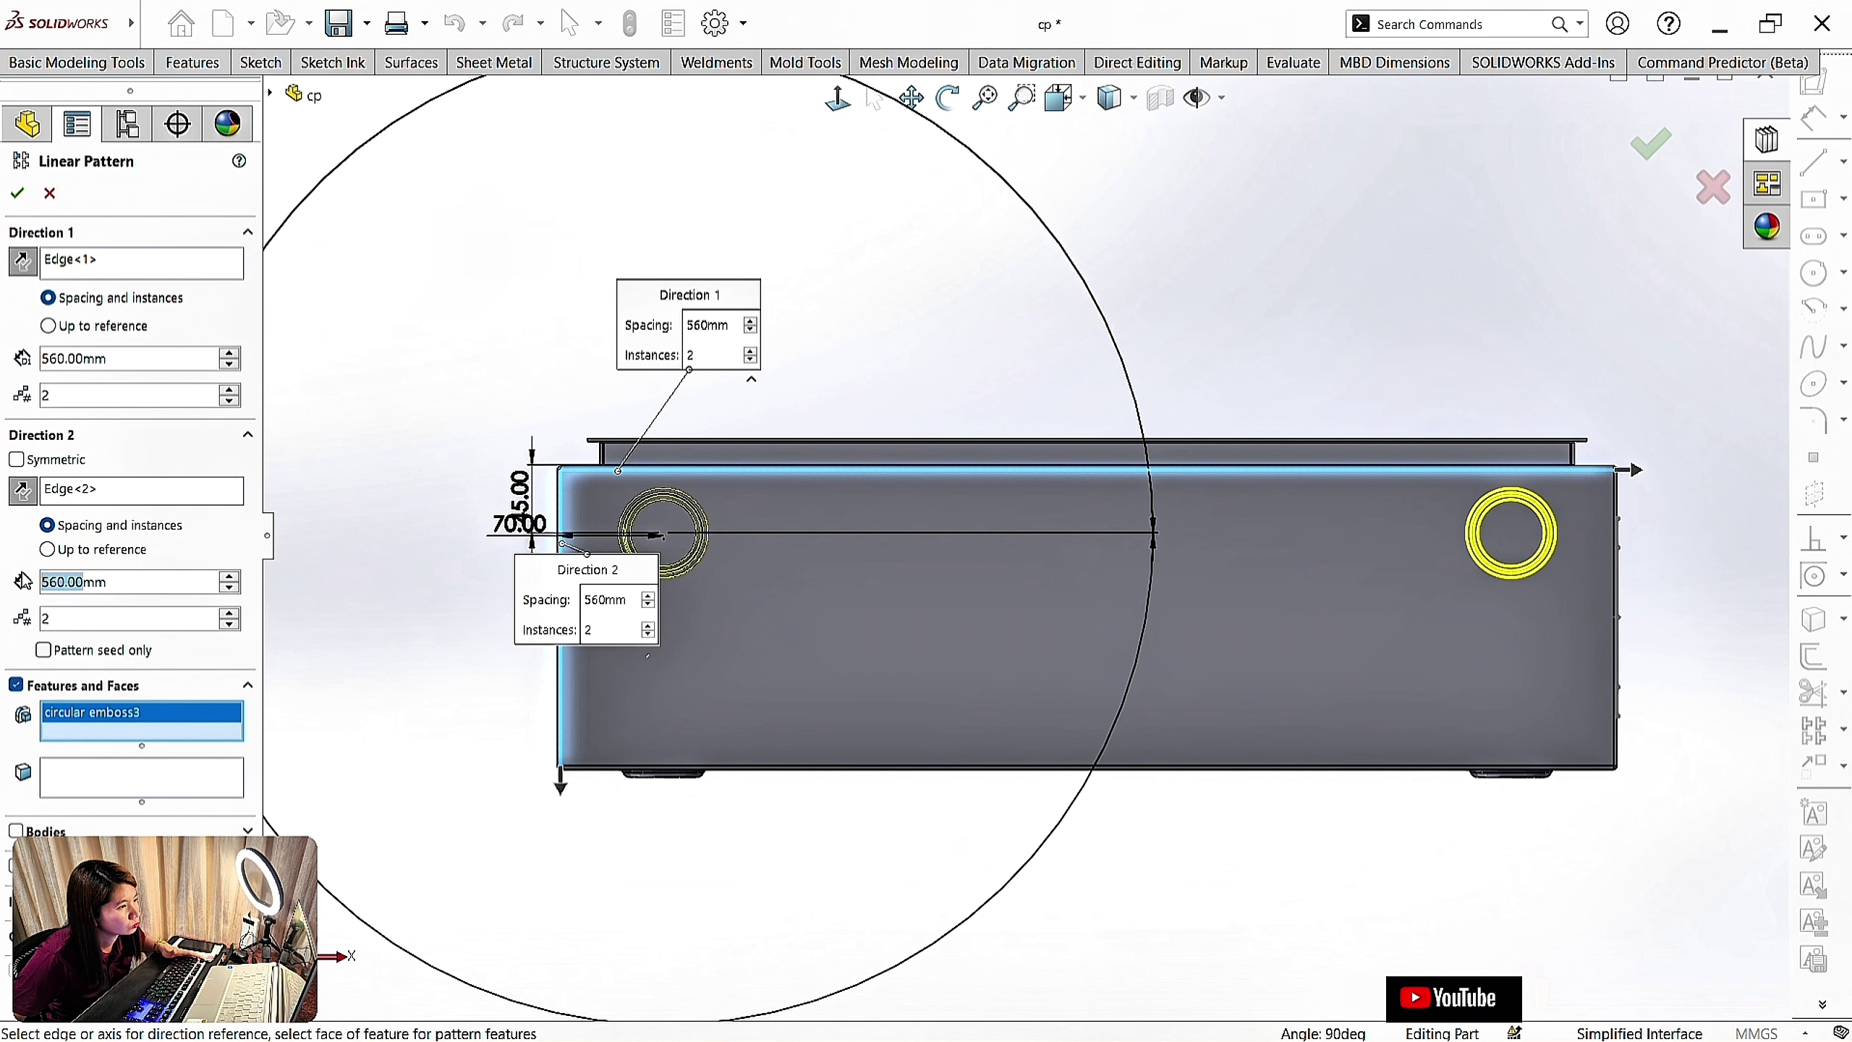
{"action": "key", "text": "Return"}
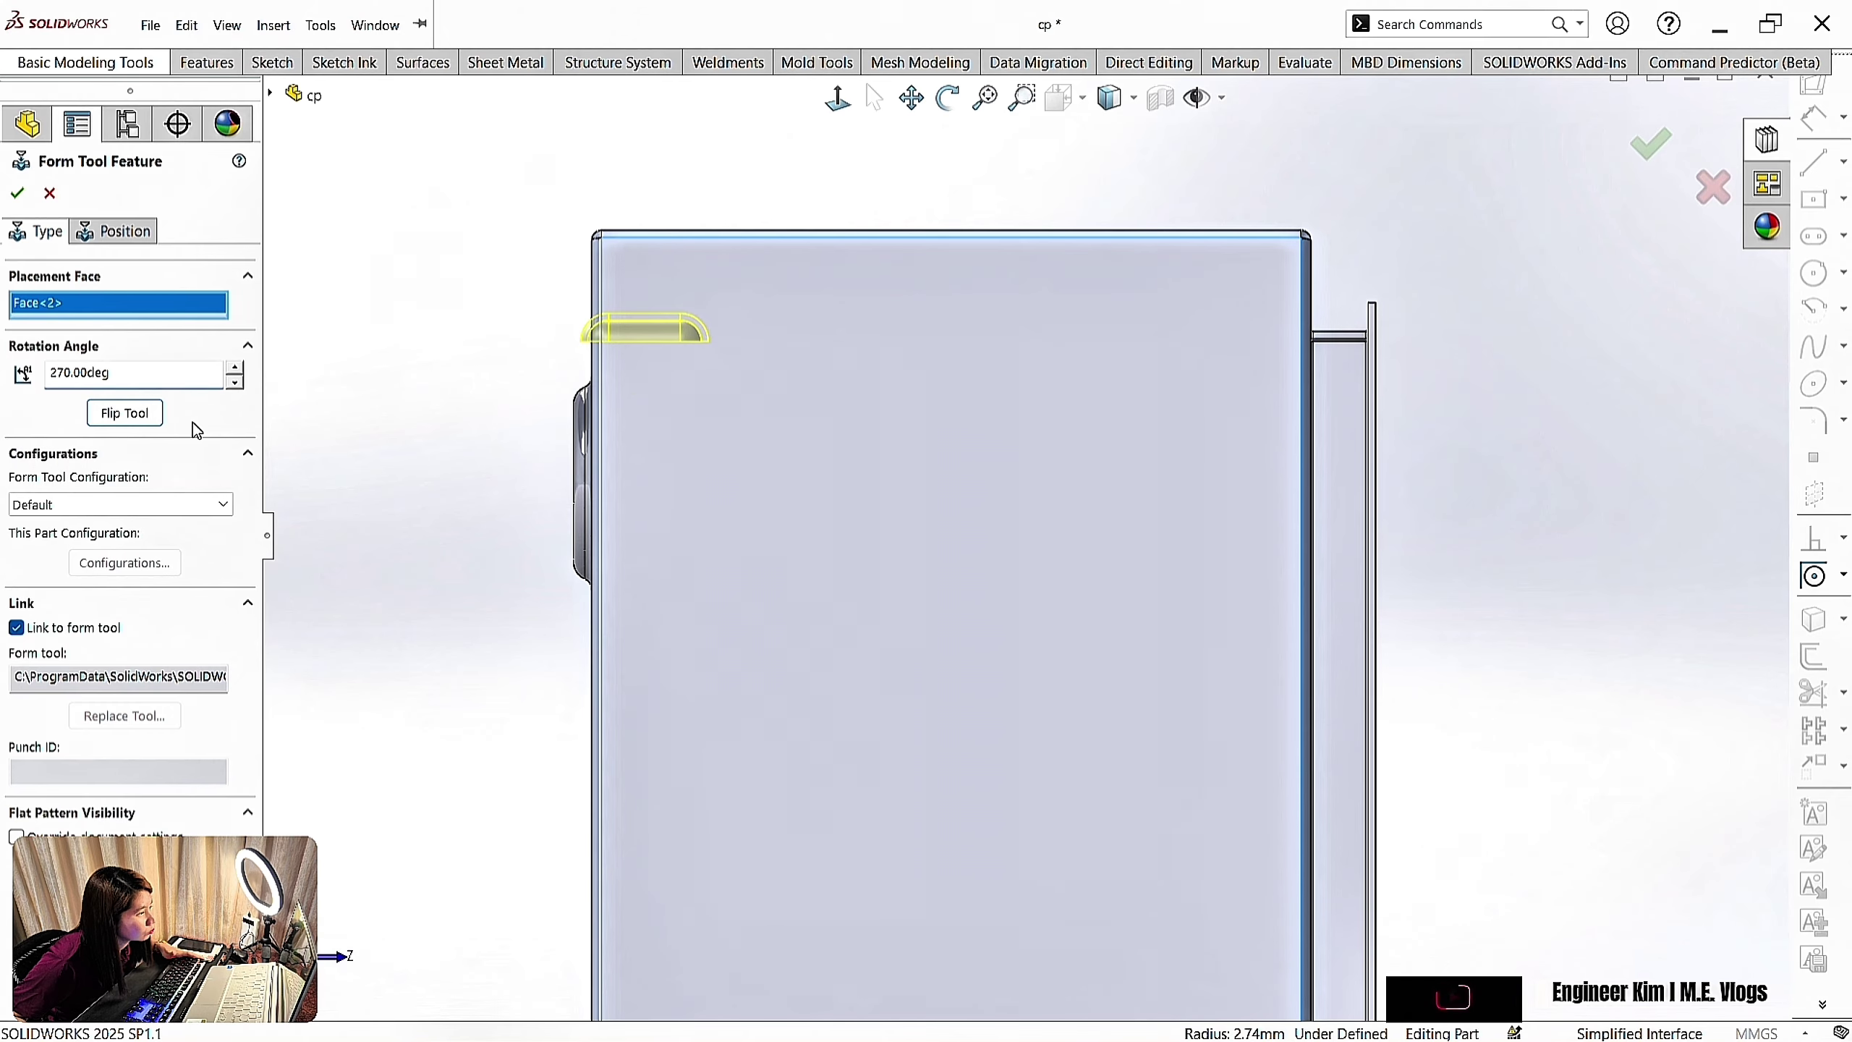
Place the louver form tool on the side wall, 60 mm below the top edge and 40 mm from the back edge
{"action": "left_click", "coordinate": [123, 234]}
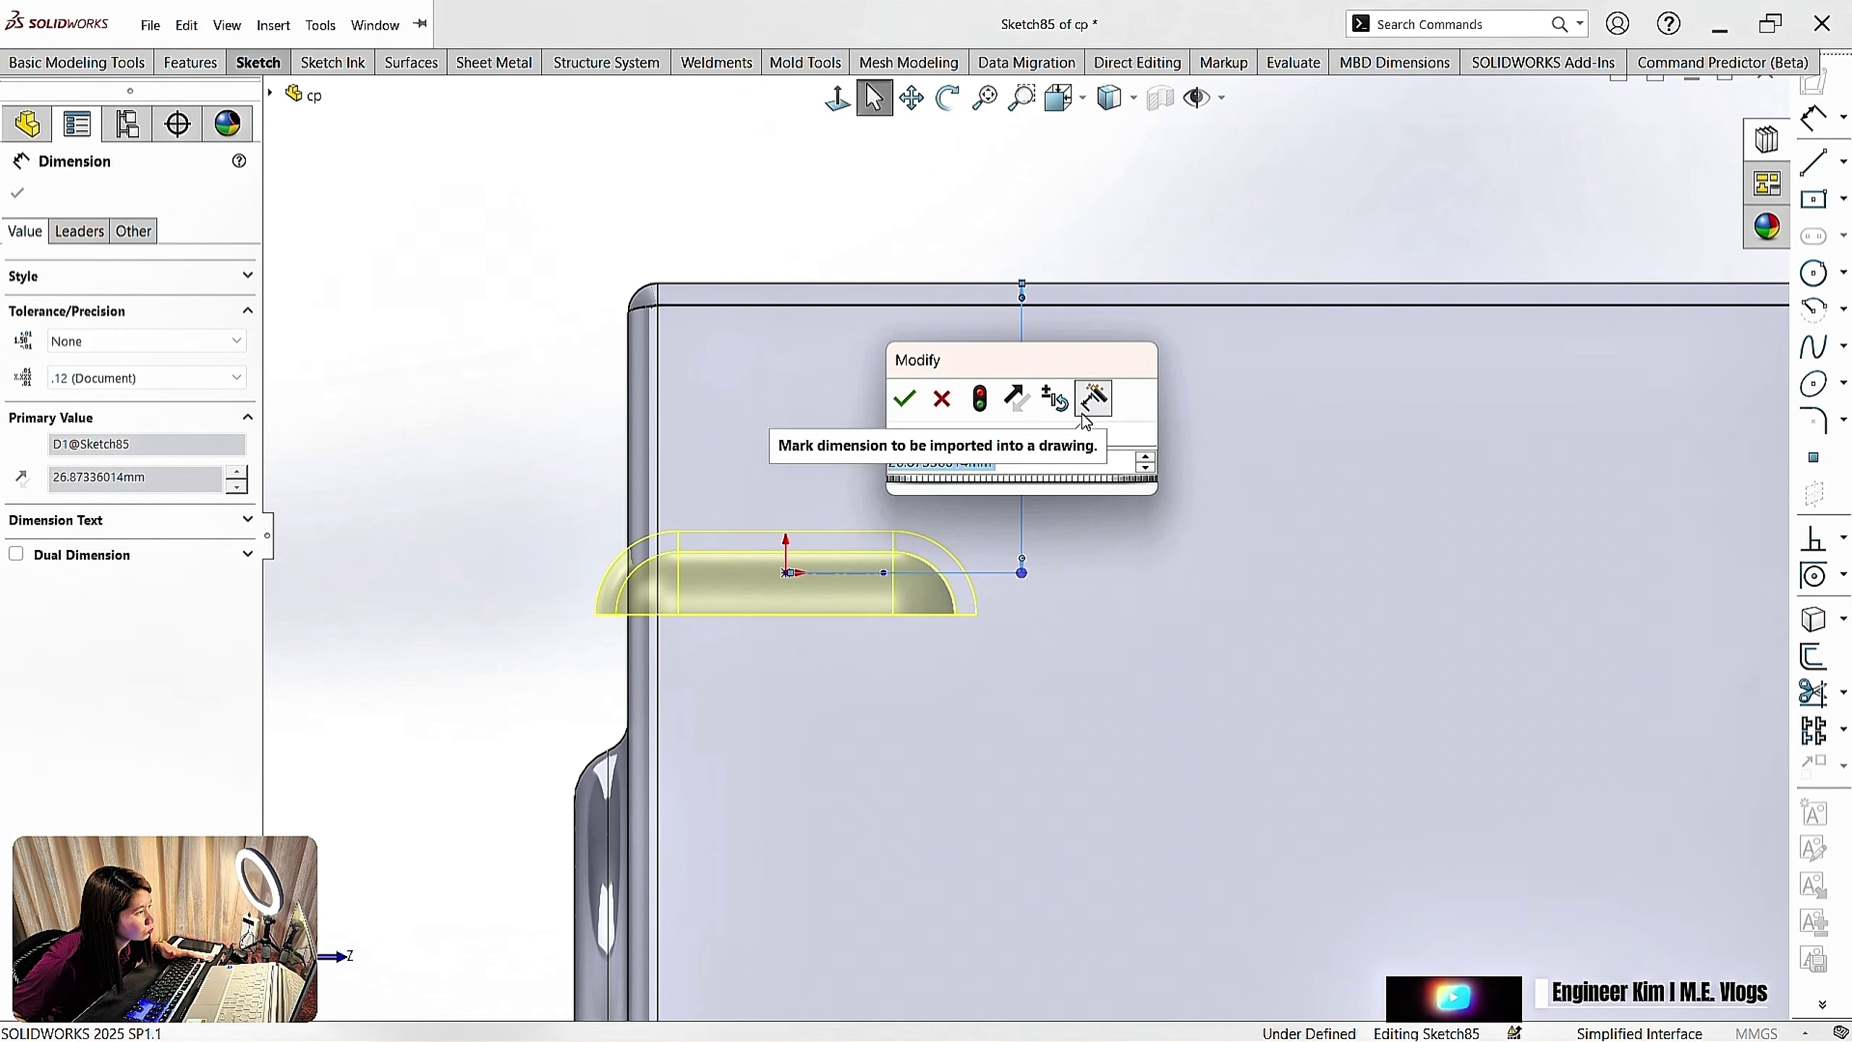
{"action": "key", "text": "Return"}
{"action": "left_click", "coordinate": [787, 929]}
{"action": "left_click", "coordinate": [630, 693]}
{"action": "left_click", "coordinate": [767, 805]}
{"action": "type", "text": "40"}
{"action": "key", "text": "Return"}
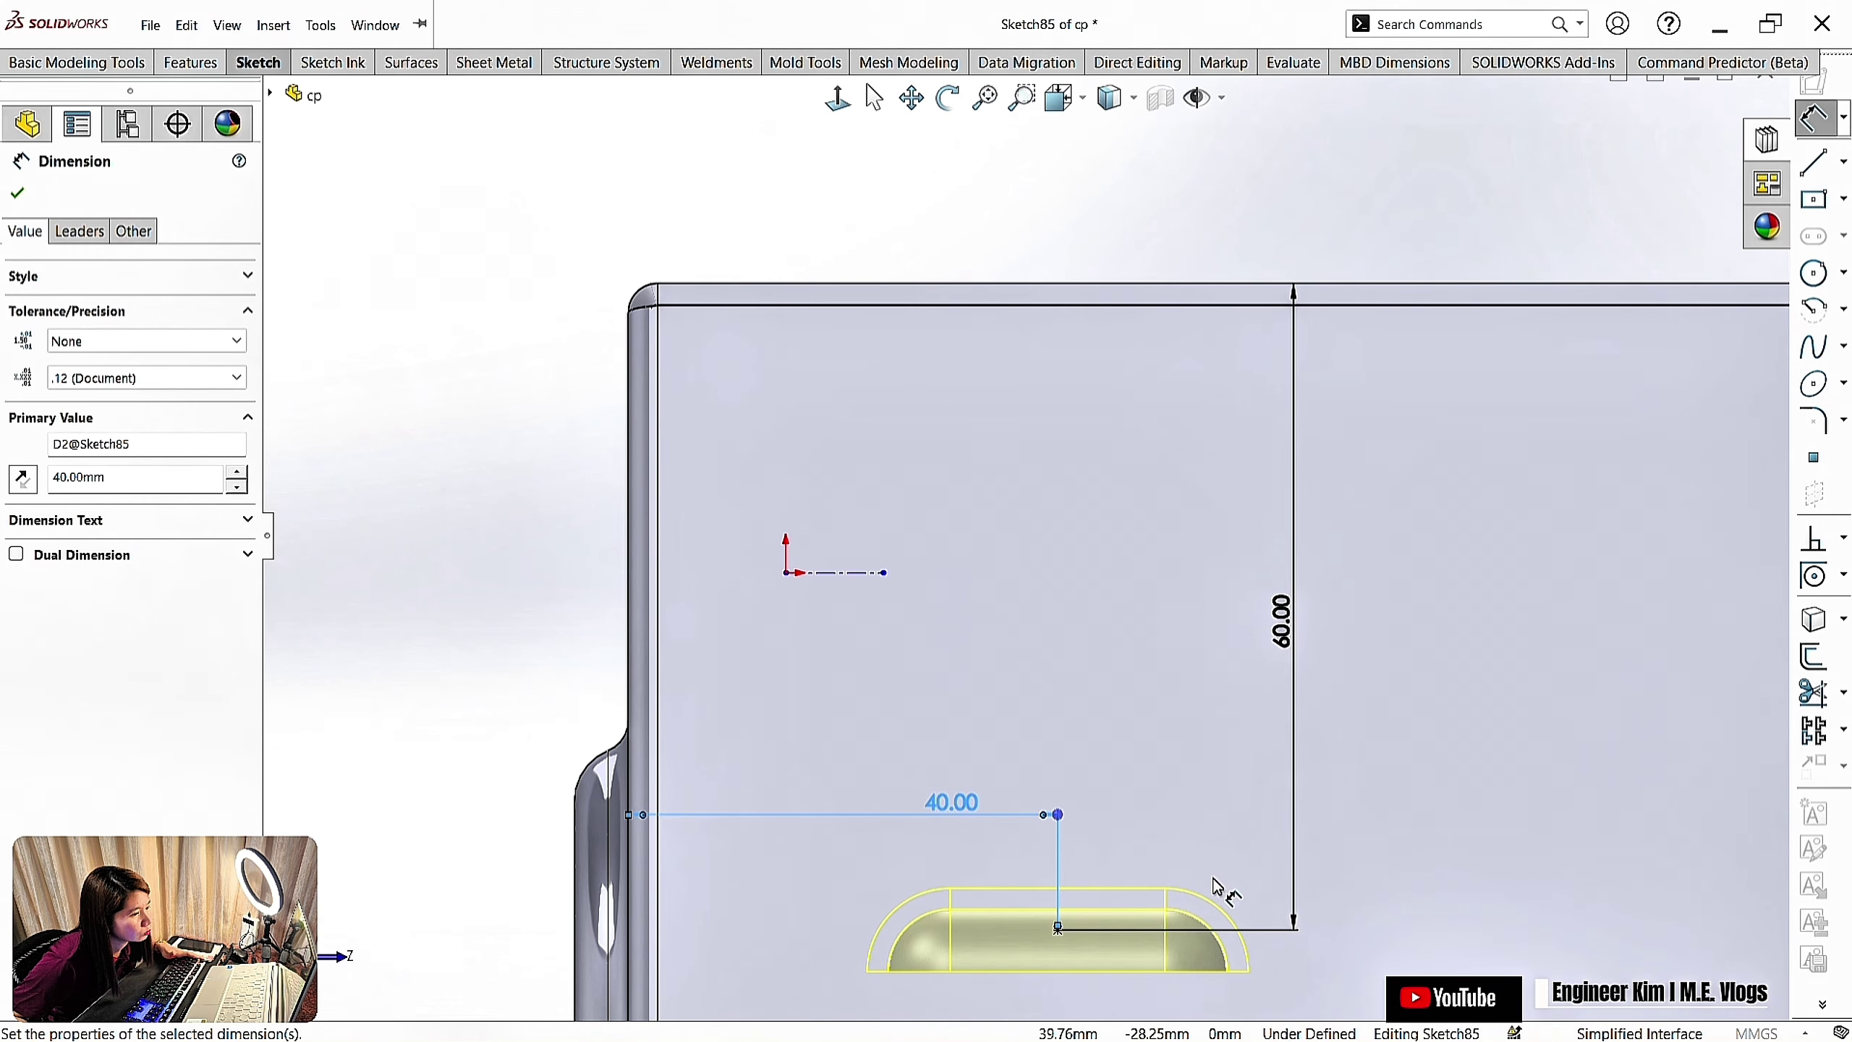
{"action": "key", "text": "Escape"}
{"action": "middle_click_drag", "start_coordinate": [1006, 620], "coordinate": [1170, 795]}
{"action": "scroll", "coordinate": [993, 592], "scroll_direction": "down", "scroll_amount": 1}
{"action": "scroll", "coordinate": [1014, 558], "scroll_direction": "up", "scroll_amount": 7}
{"action": "left_click", "coordinate": [1650, 144]}
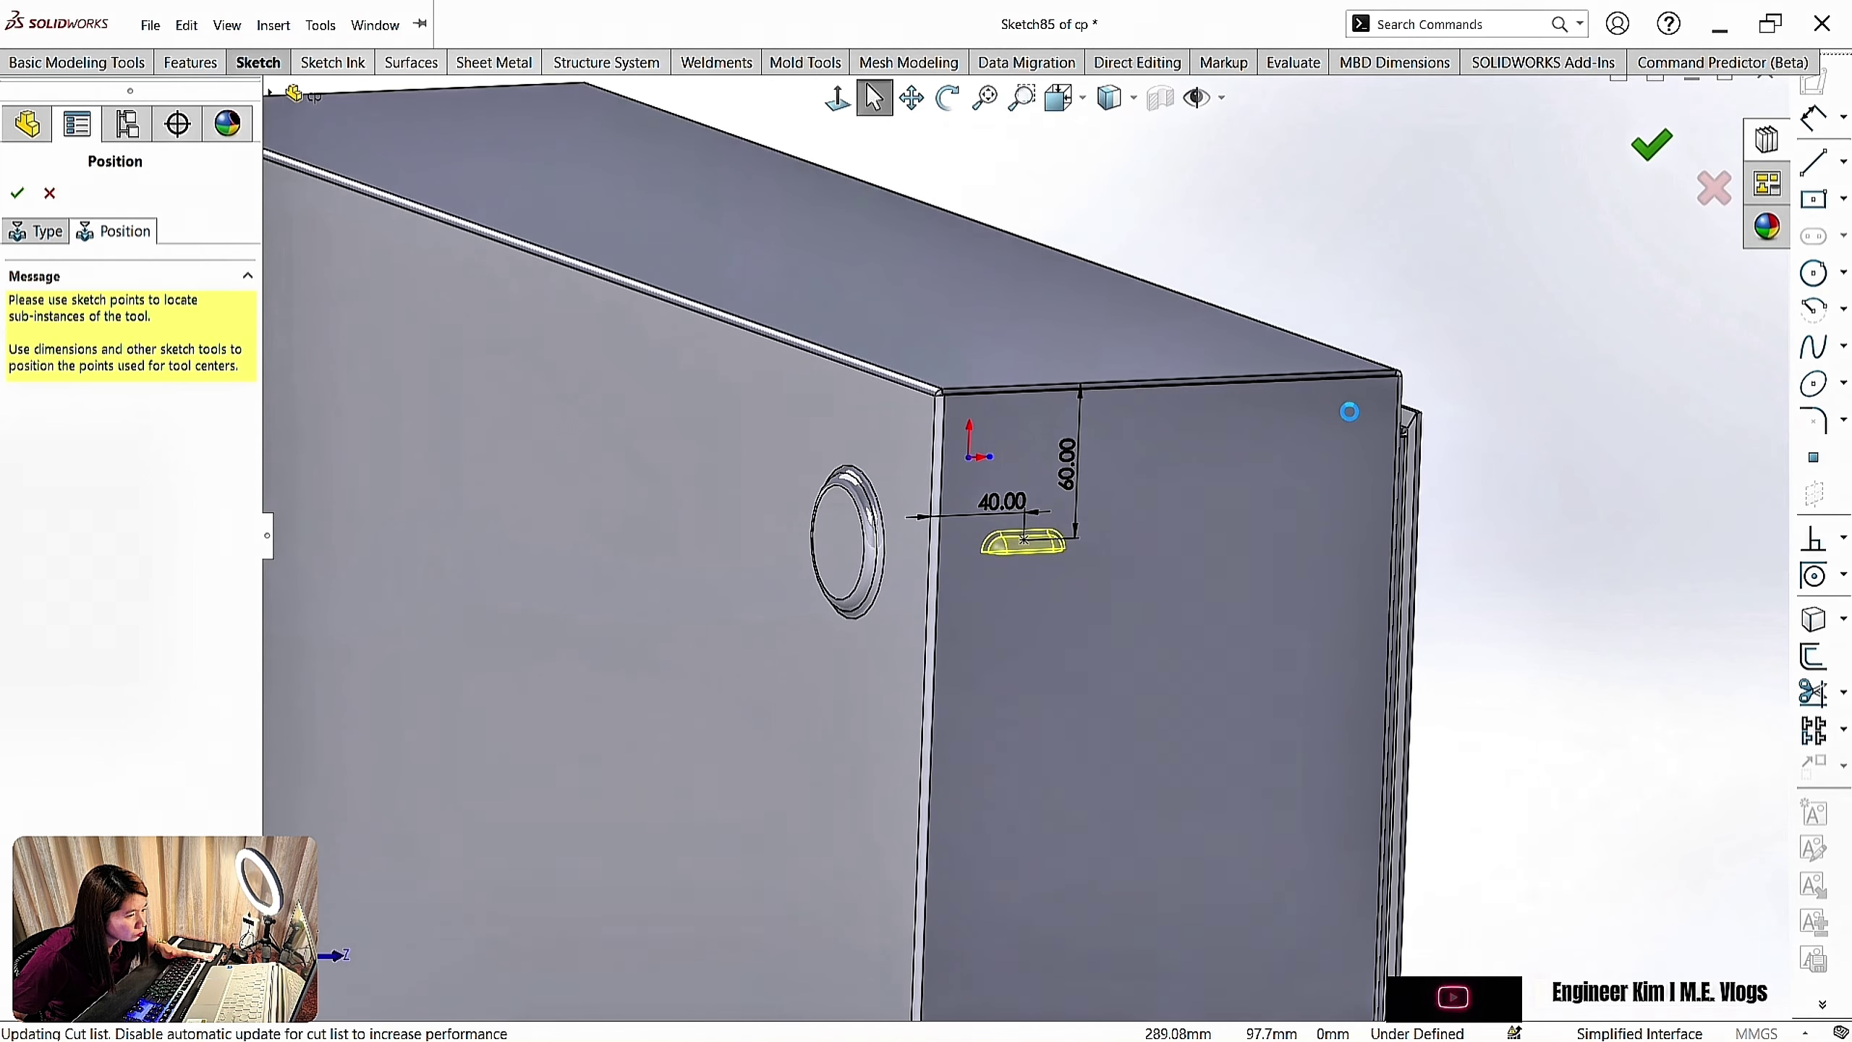
Start a linear pattern of the louver with 4 instances at 40 mm spacing along the side wall's top edge
{"action": "scroll", "coordinate": [1010, 539], "scroll_direction": "down", "scroll_amount": 3}
{"action": "left_click", "coordinate": [194, 63]}
{"action": "left_click", "coordinate": [687, 113]}
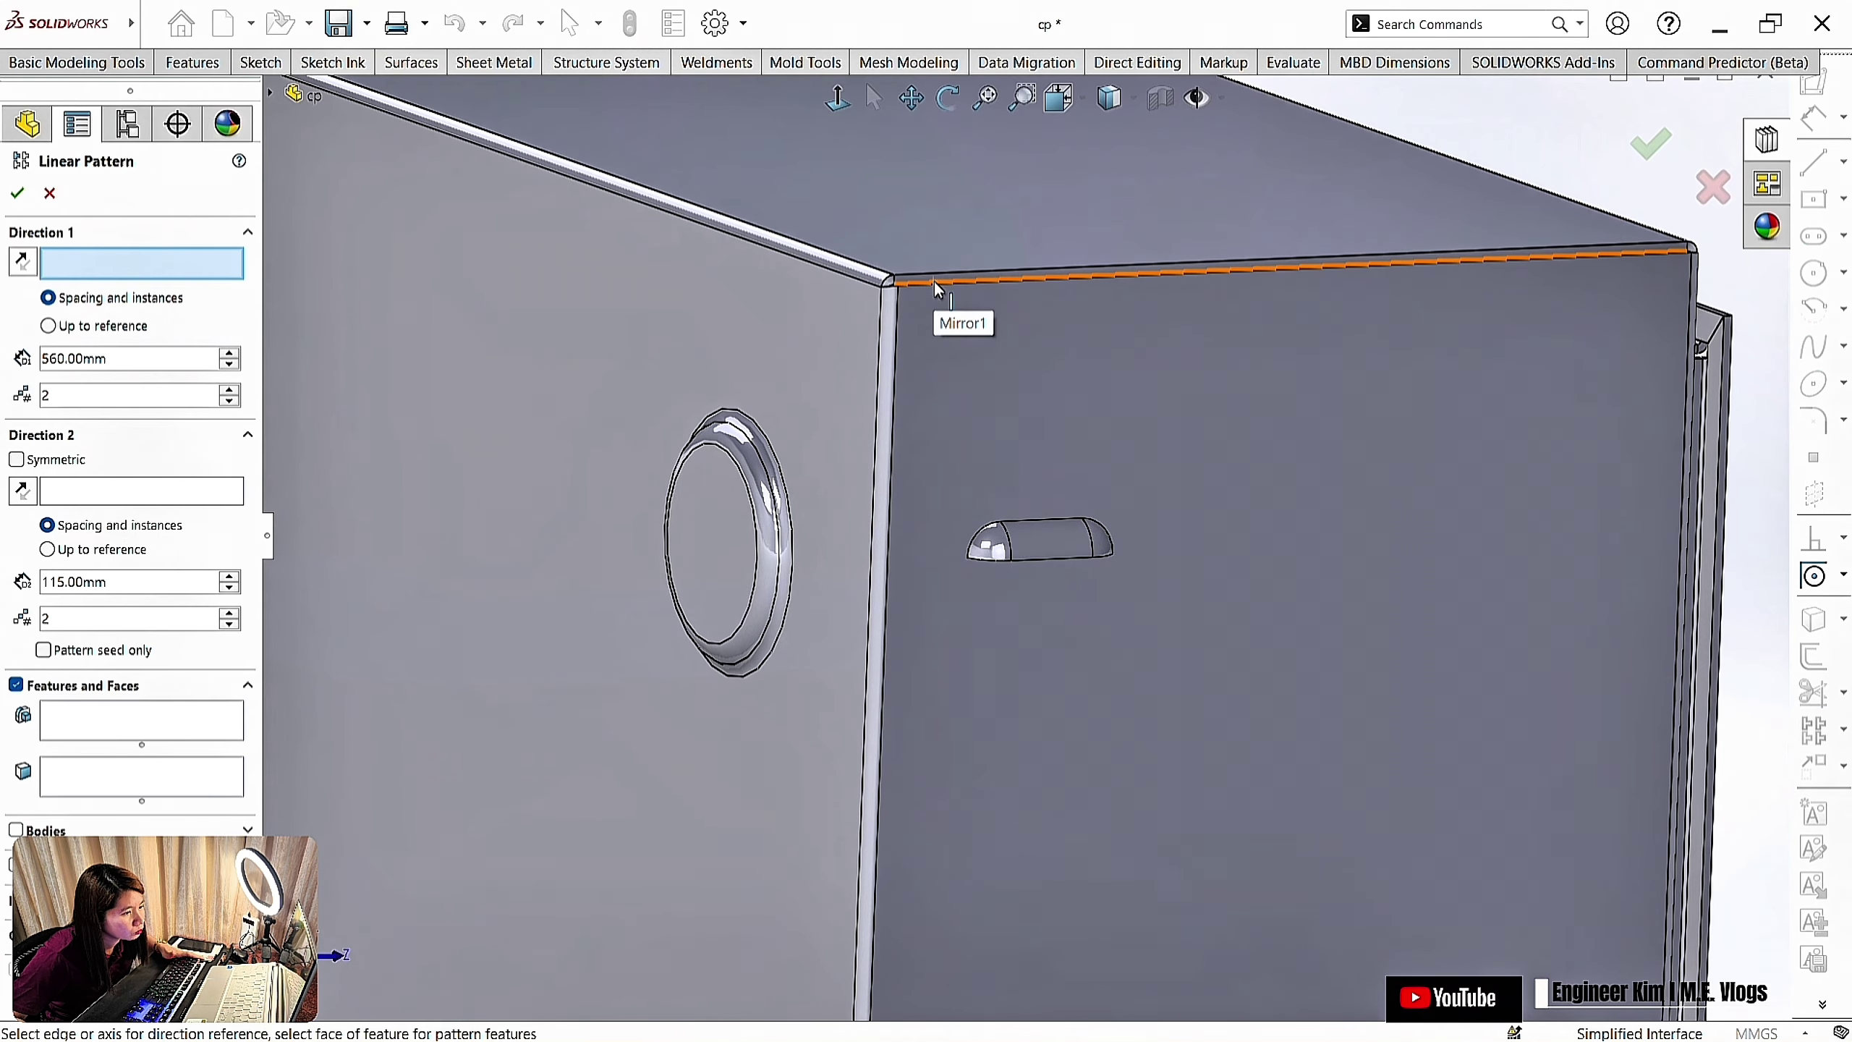
{"action": "left_click", "coordinate": [934, 281]}
{"action": "left_click", "coordinate": [887, 562]}
{"action": "left_click", "coordinate": [1071, 534]}
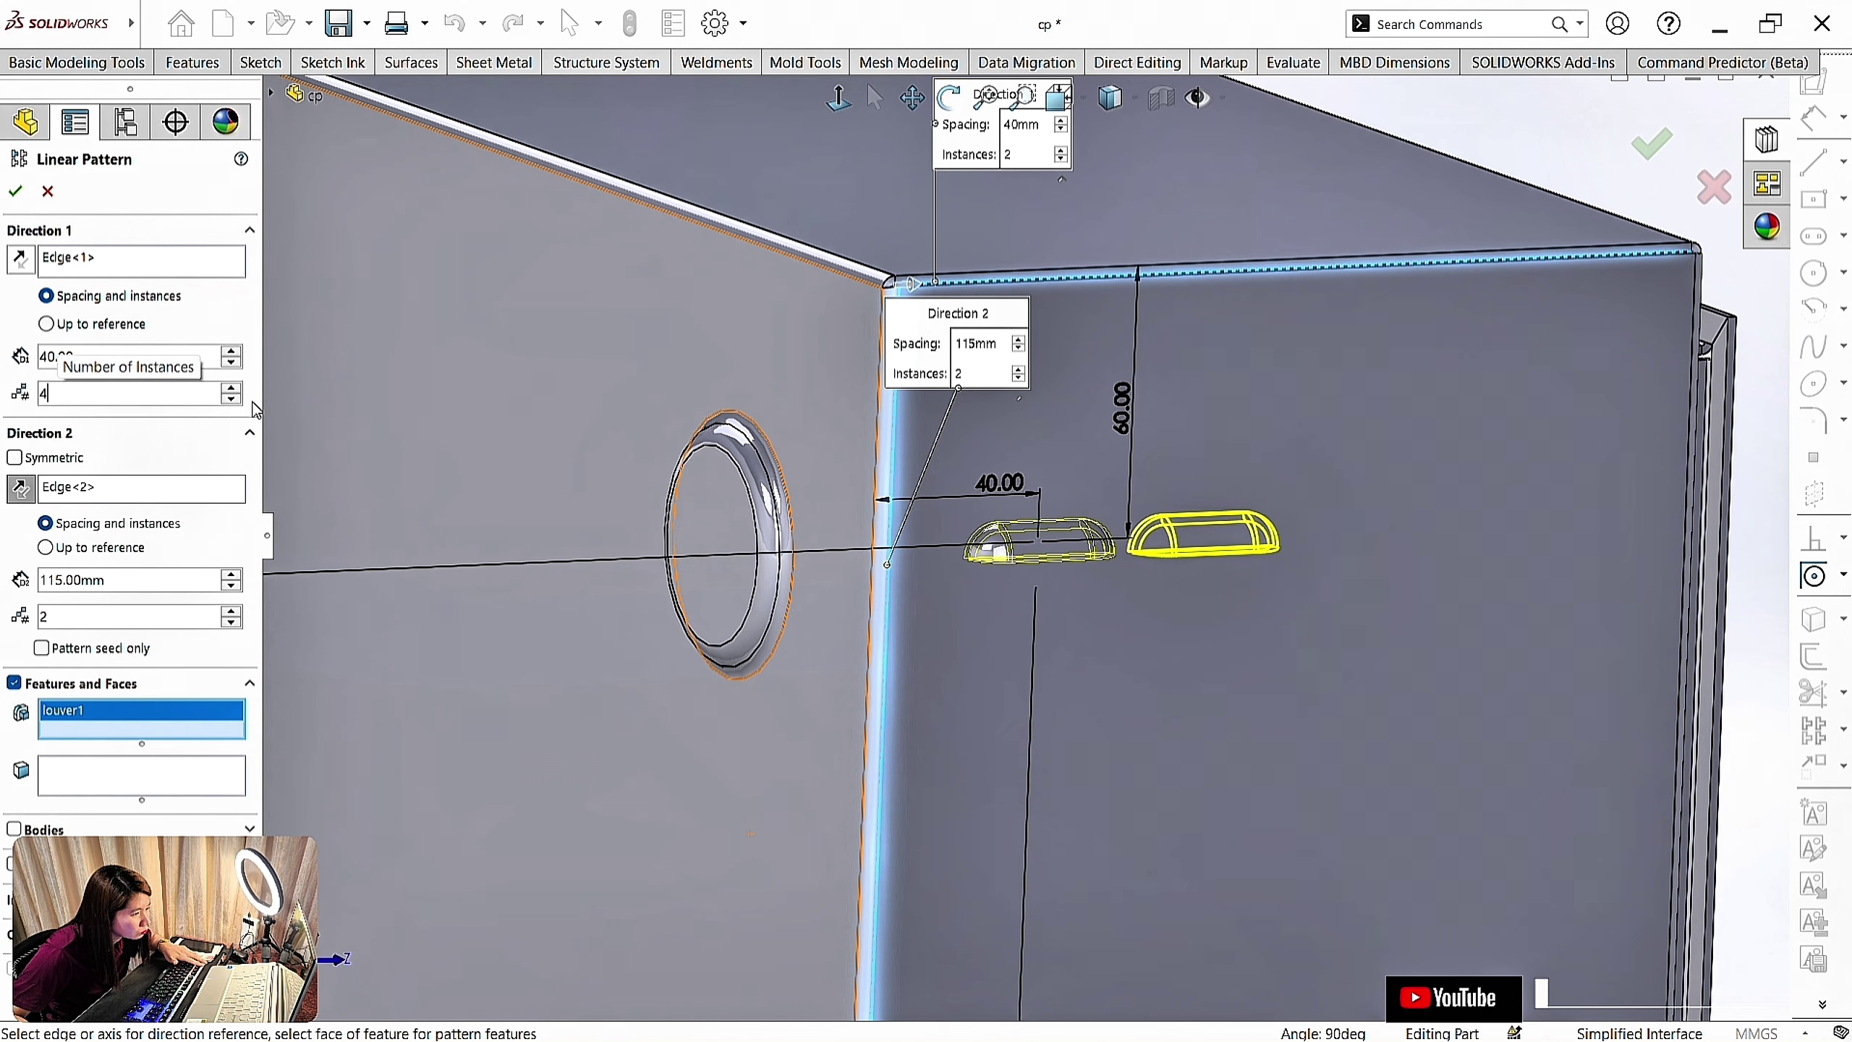
{"action": "key", "text": "Return"}
Set the louver pattern's second direction to 12 instances at 20 mm spacing down the vertical edge, defined by spacing and instances
{"action": "middle_click_drag", "start_coordinate": [1225, 619], "coordinate": [1232, 649]}
{"action": "double_click", "coordinate": [135, 577]}
{"action": "type", "text": "20"}
{"action": "key", "text": "Return"}
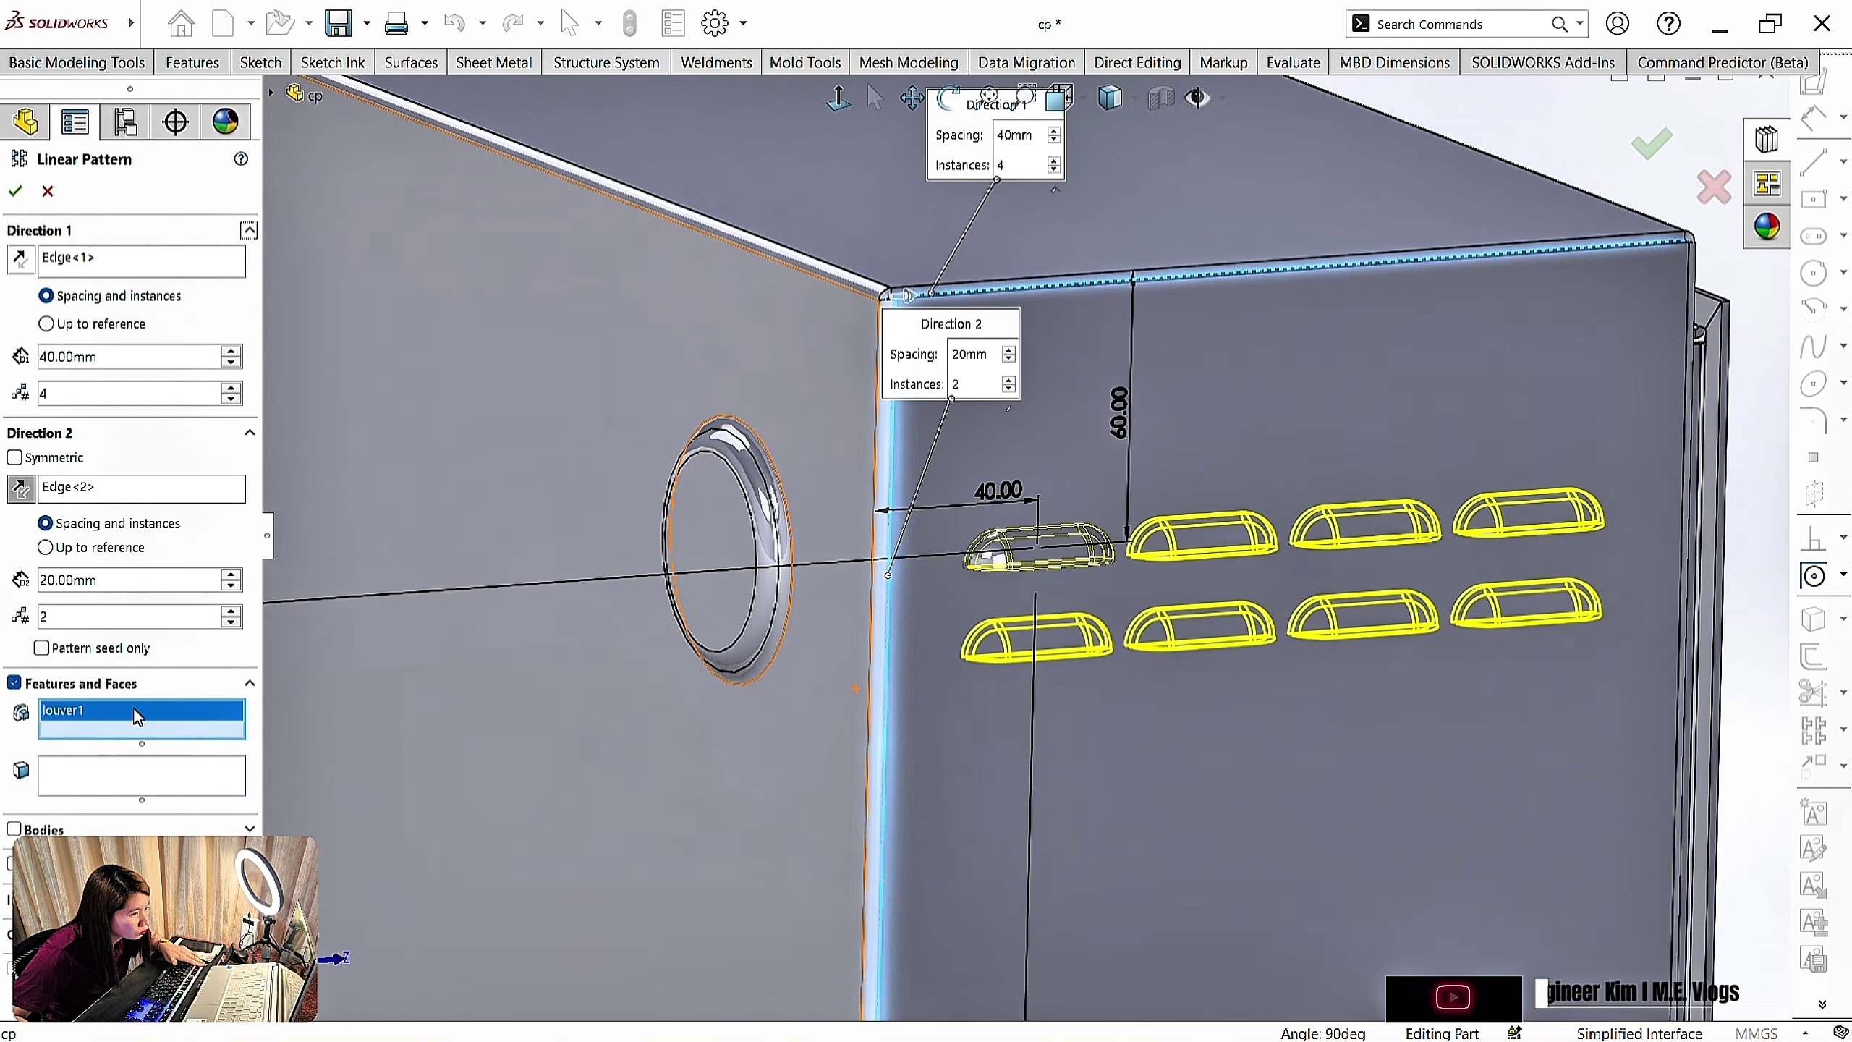
{"action": "left_click", "coordinate": [213, 544]}
{"action": "scroll", "coordinate": [1115, 527], "scroll_direction": "up", "scroll_amount": 6}
{"action": "scroll", "coordinate": [1123, 554], "scroll_direction": "down", "scroll_amount": 2}
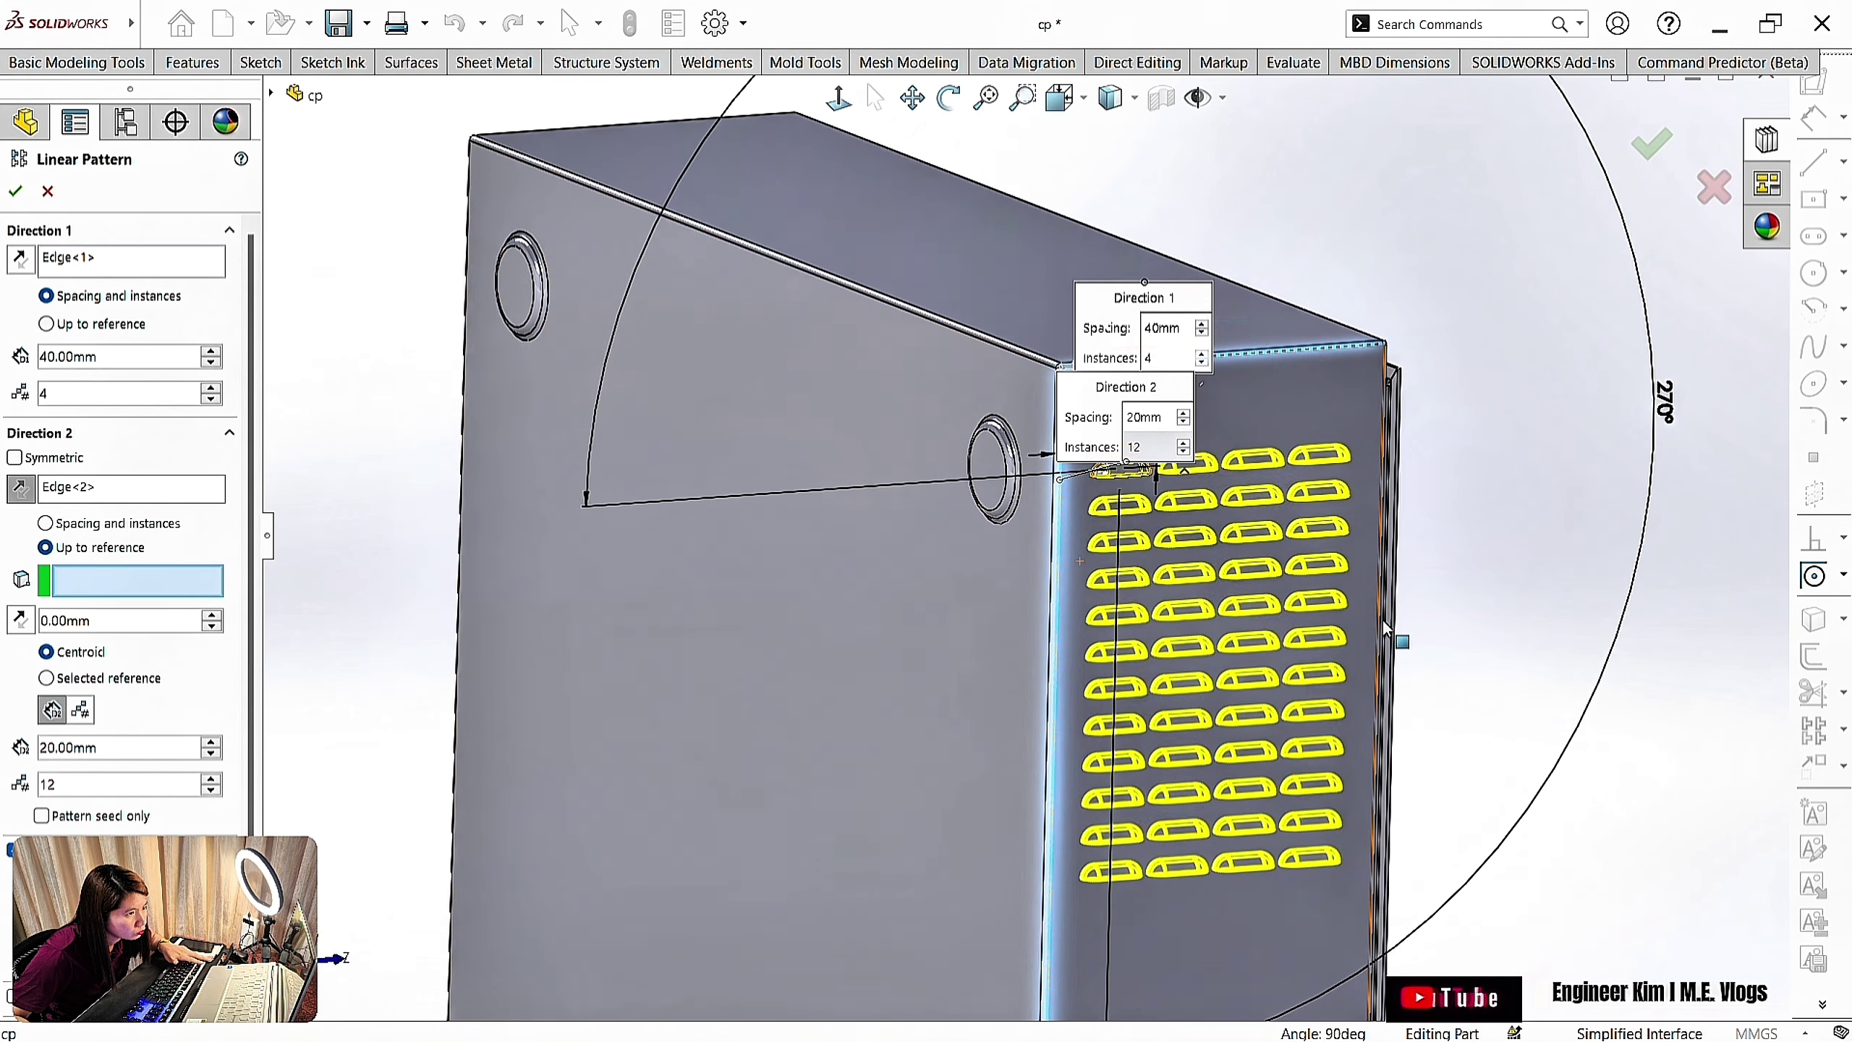
{"action": "left_click", "coordinate": [15, 191]}
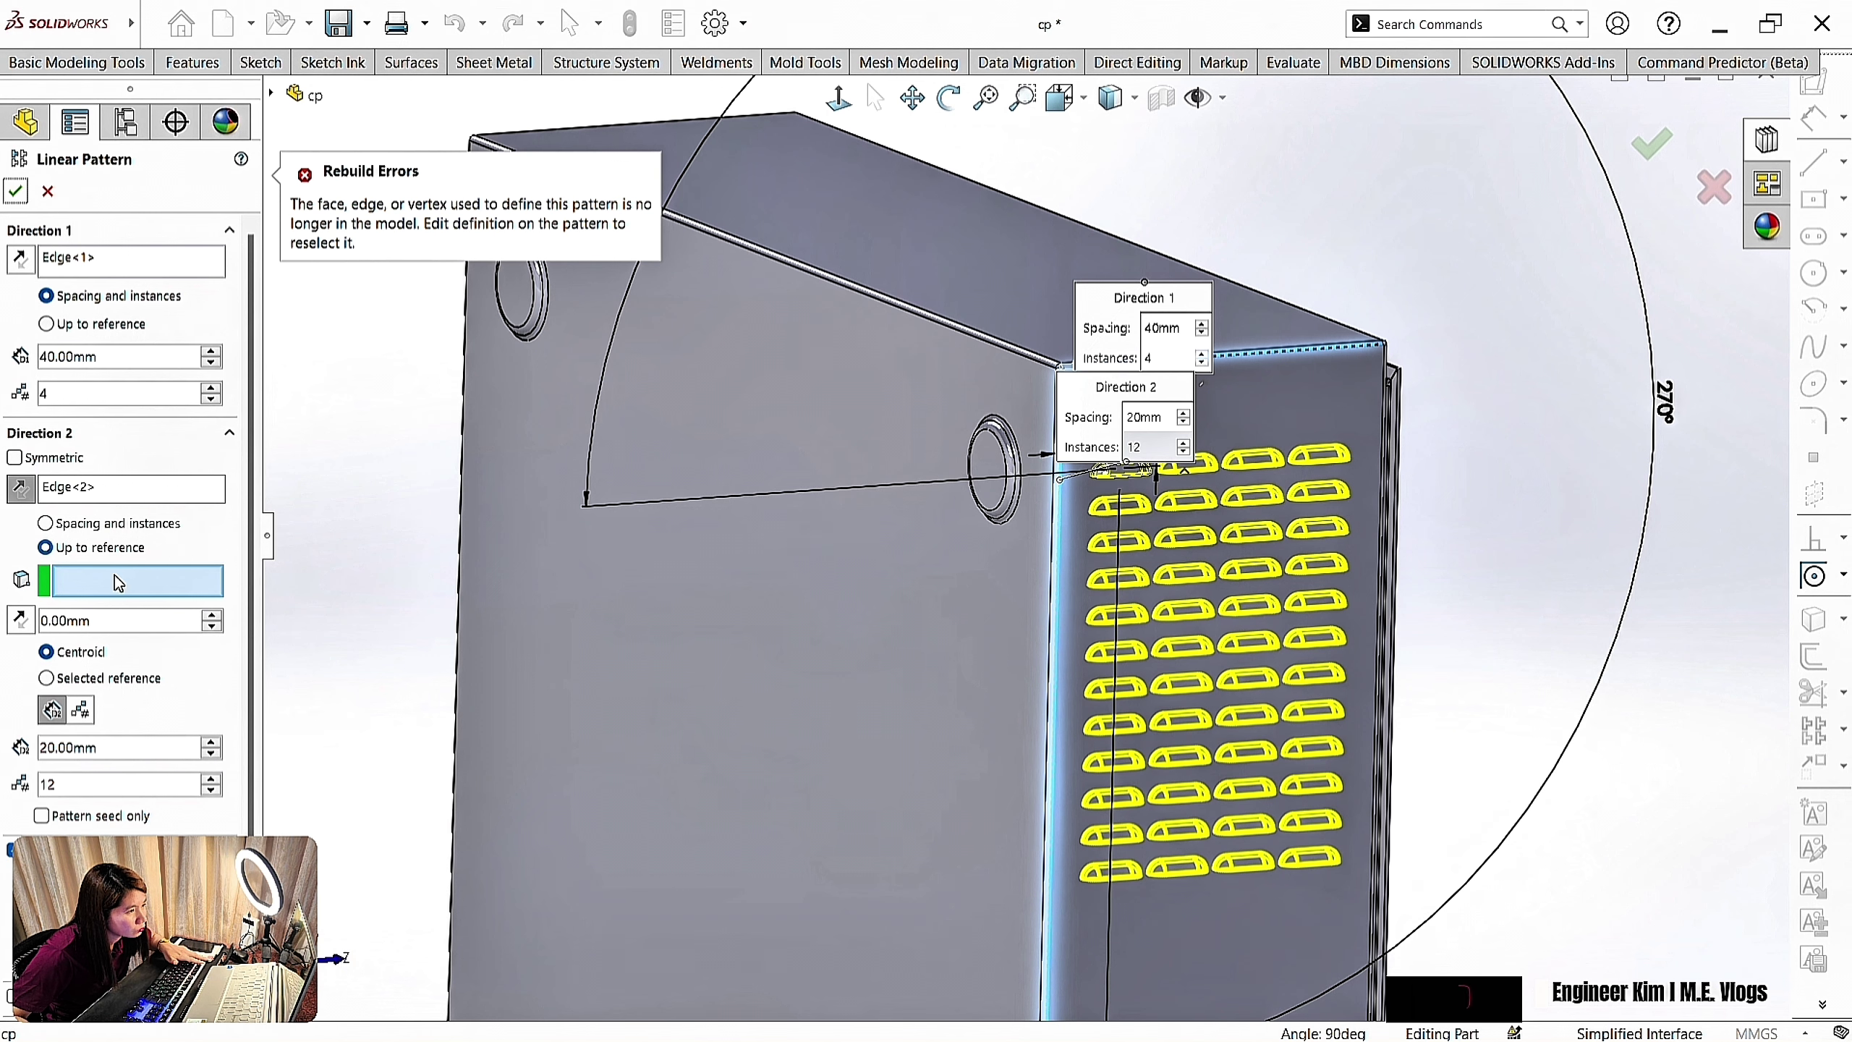
{"action": "left_click", "coordinate": [110, 523]}
{"action": "left_click", "coordinate": [249, 863]}
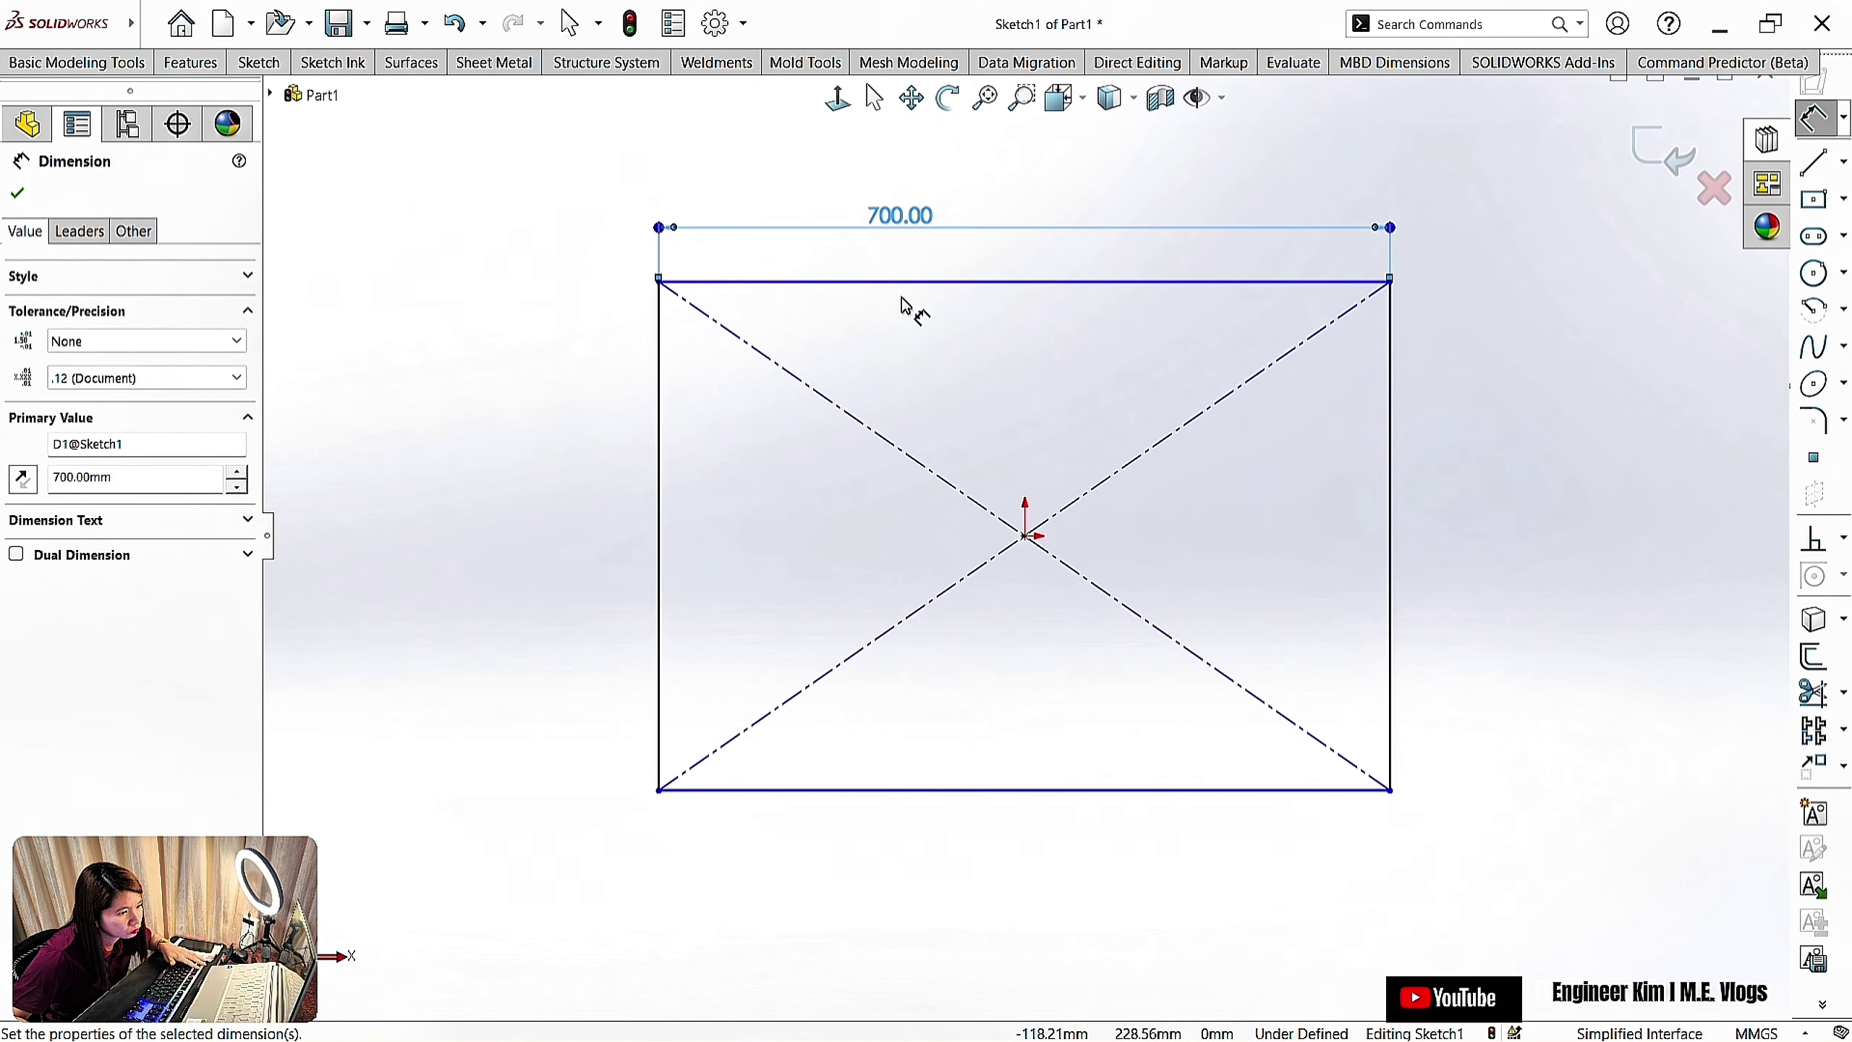
Accept the new part's 700 mm centre rectangle width and make its top and left sides equal in length
{"action": "left_click", "coordinate": [18, 193]}
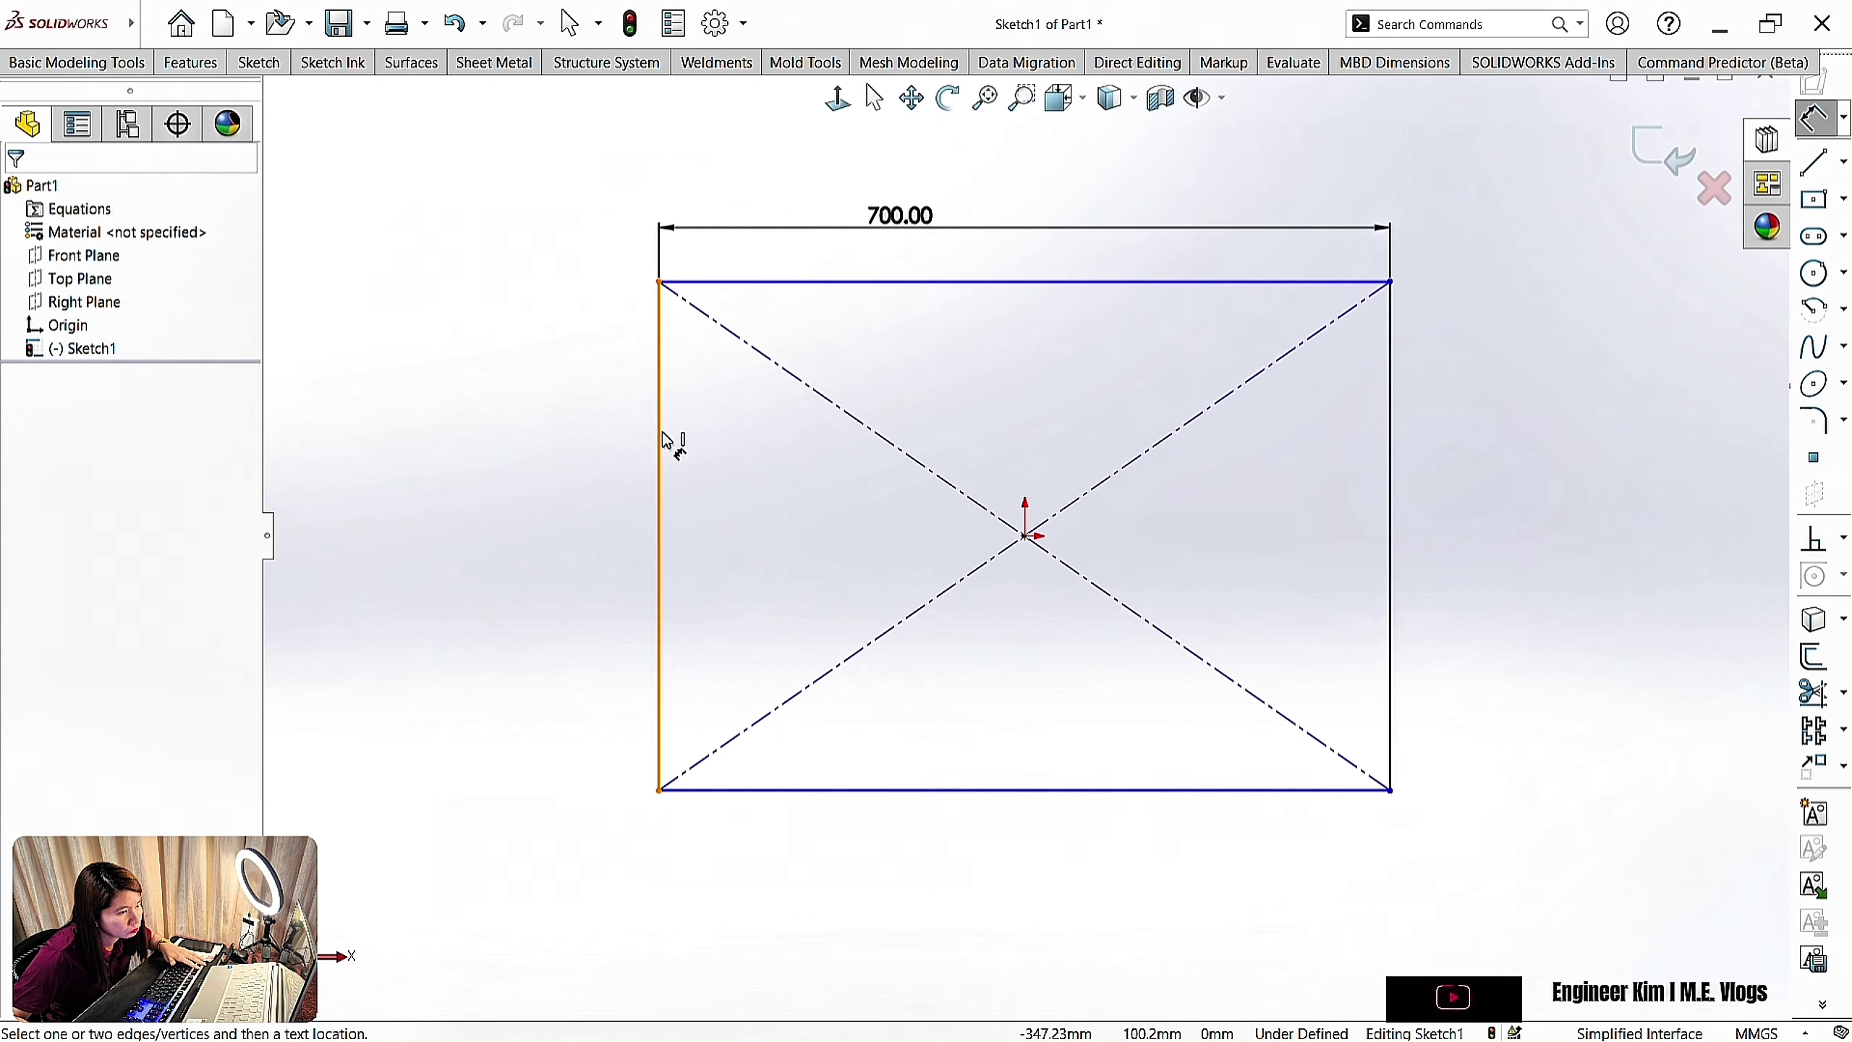
{"action": "left_click", "coordinate": [662, 431]}
{"action": "key", "text": "Escape"}
{"action": "left_click", "coordinate": [259, 63]}
{"action": "left_click", "coordinate": [756, 282]}
{"action": "left_click", "coordinate": [659, 365], "text": "ctrl"}
{"action": "left_click", "coordinate": [22, 680]}
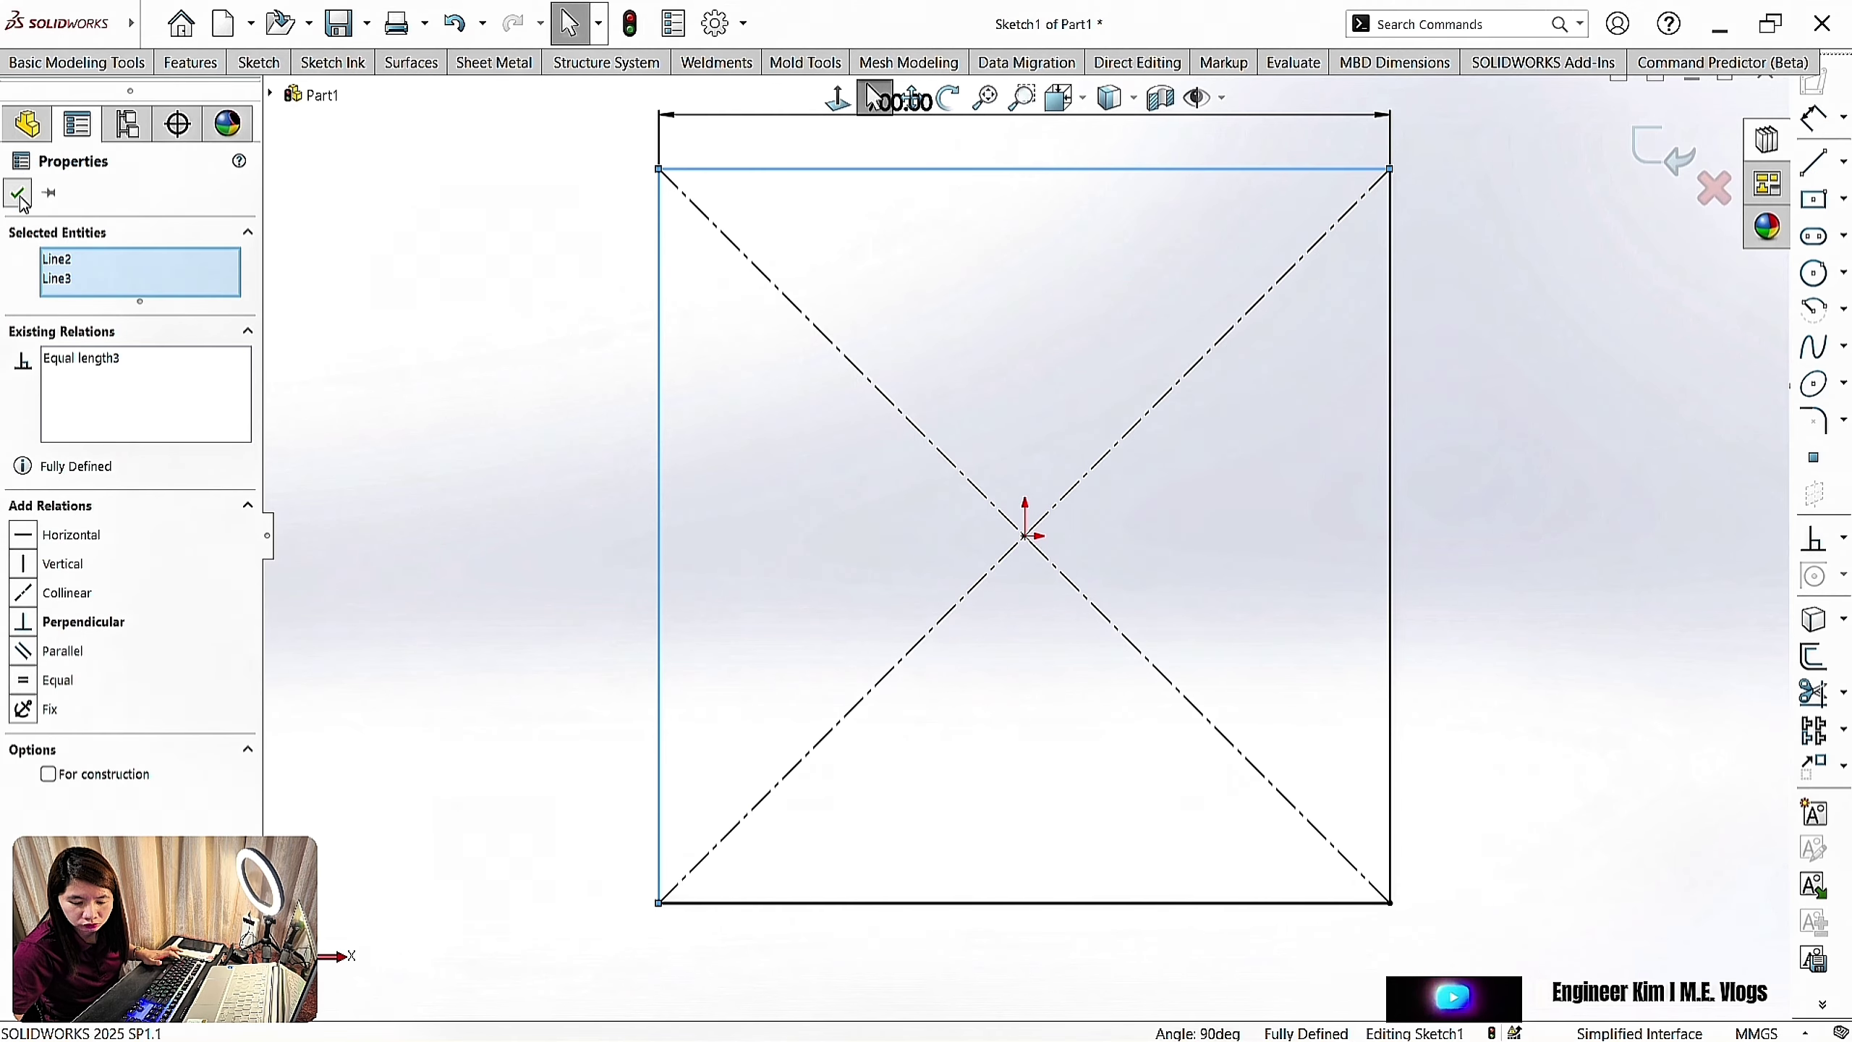
{"action": "left_click", "coordinate": [17, 193]}
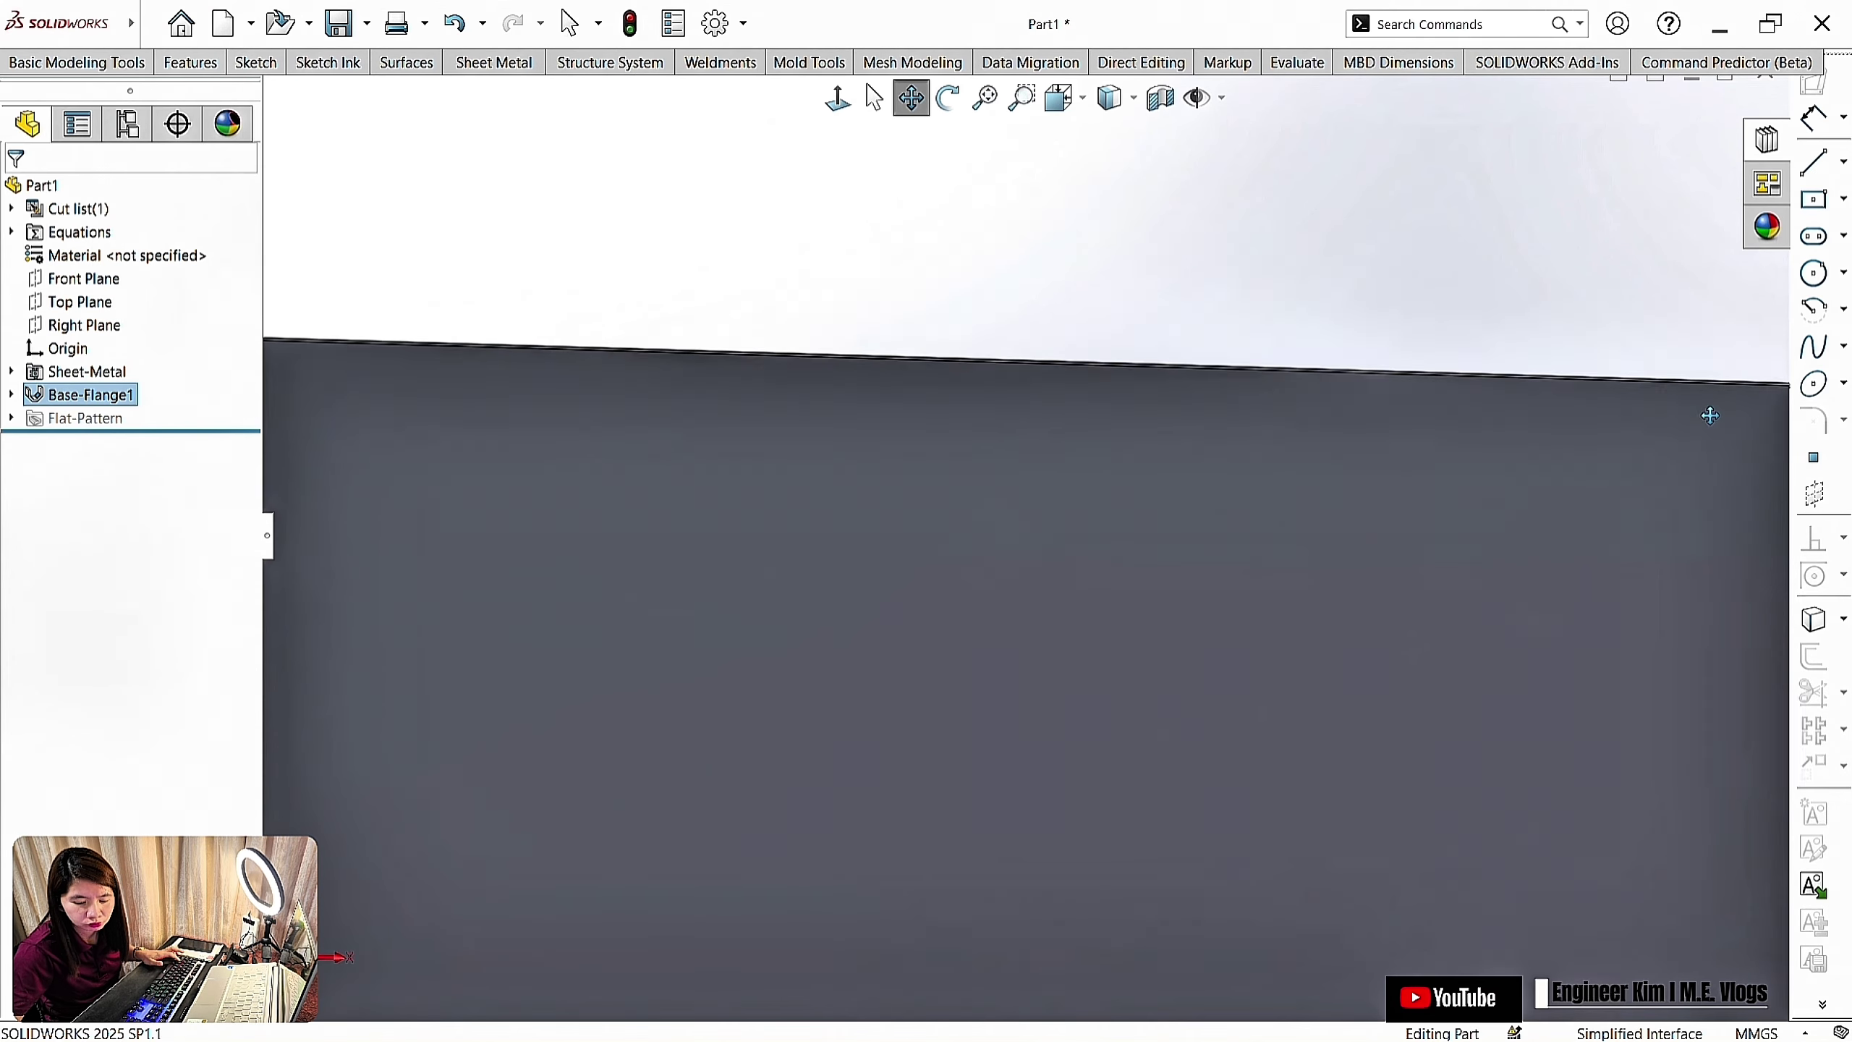
Apply a brushed metal appearance to the 700 mm square sheet metal plate
{"action": "scroll", "coordinate": [1709, 415], "scroll_direction": "up", "scroll_amount": 3}
{"action": "left_click", "coordinate": [1766, 140]}
{"action": "left_click", "coordinate": [1384, 229]}
{"action": "left_click", "coordinate": [1431, 140]}
{"action": "left_click", "coordinate": [1451, 183]}
{"action": "left_click", "coordinate": [1527, 167]}
{"action": "double_click", "coordinate": [1655, 484]}
Add an edge flange at 90 degrees along all four outer edges of the square plate
{"action": "left_click", "coordinate": [493, 63]}
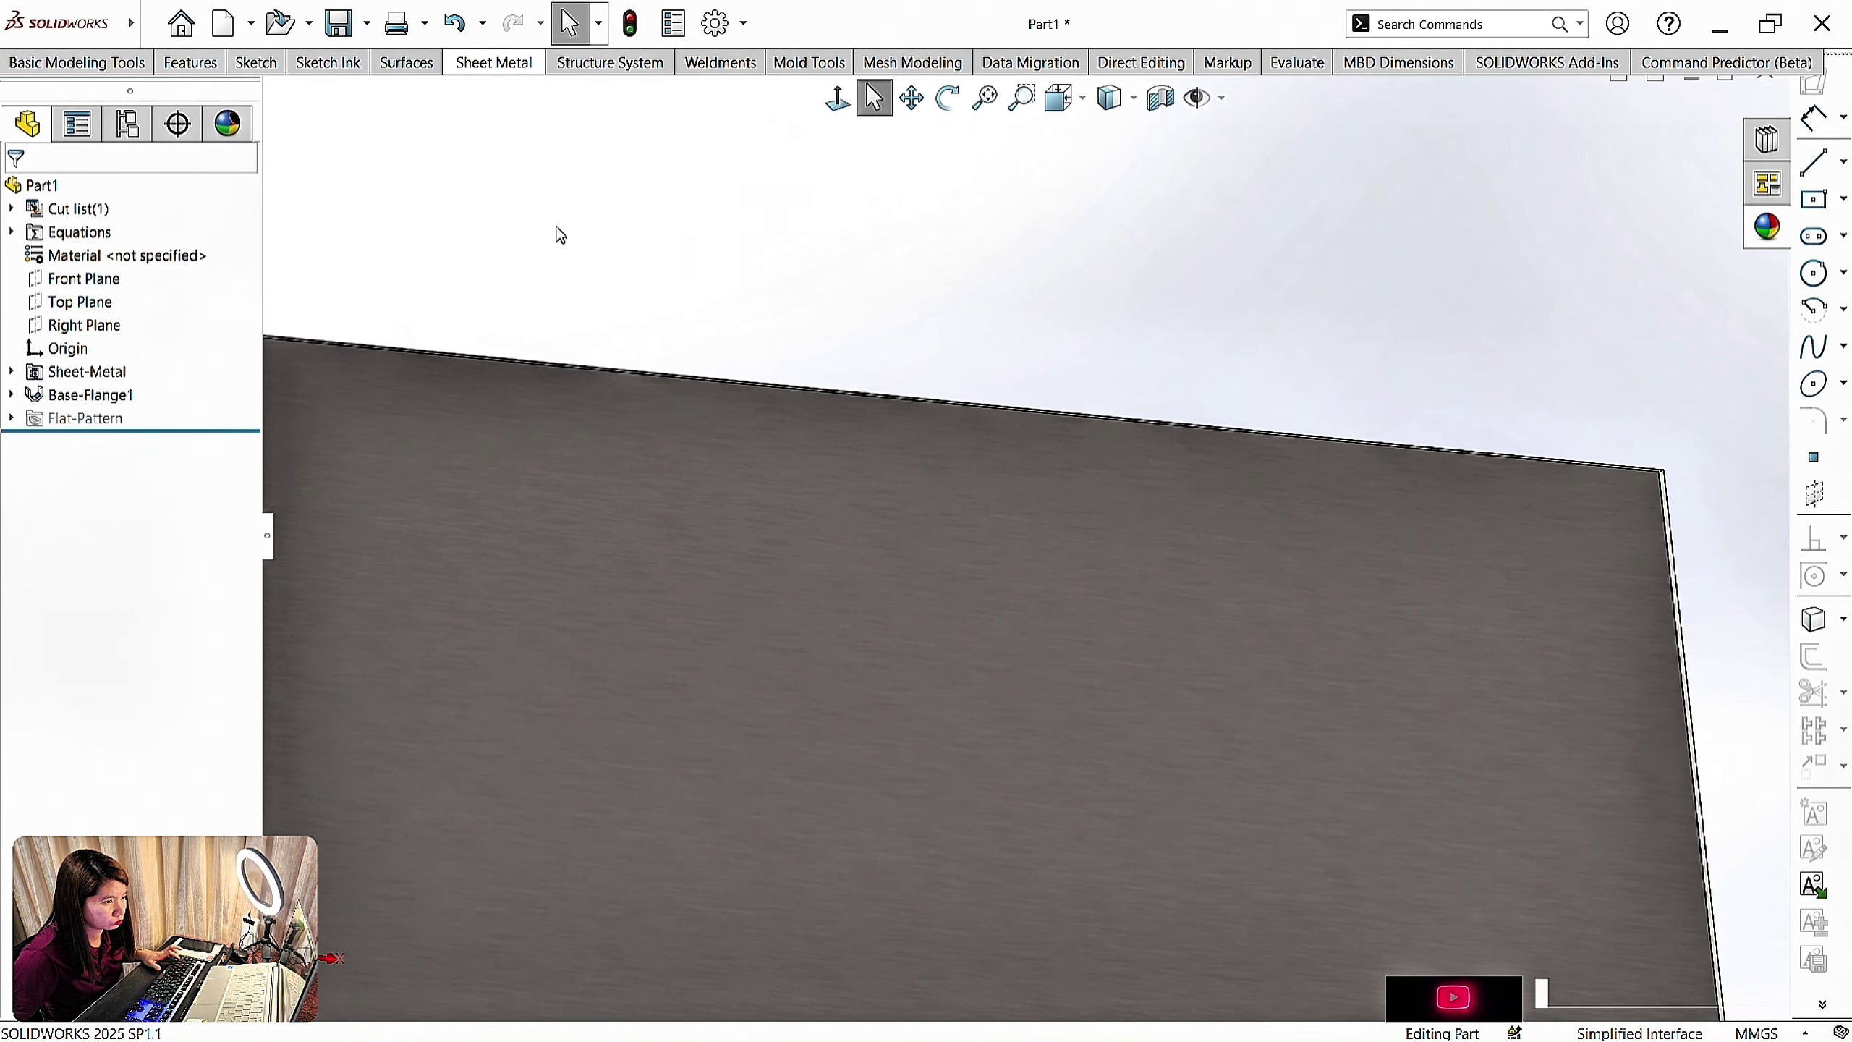
{"action": "left_click", "coordinate": [493, 62]}
{"action": "left_click", "coordinate": [274, 93]}
{"action": "left_click", "coordinate": [583, 365]}
{"action": "left_click", "coordinate": [1690, 704]}
{"action": "scroll", "coordinate": [1439, 542], "scroll_direction": "up", "scroll_amount": 6}
{"action": "left_click", "coordinate": [985, 620]}
{"action": "scroll", "coordinate": [1120, 815], "scroll_direction": "down", "scroll_amount": 6}
{"action": "left_click", "coordinate": [1137, 678]}
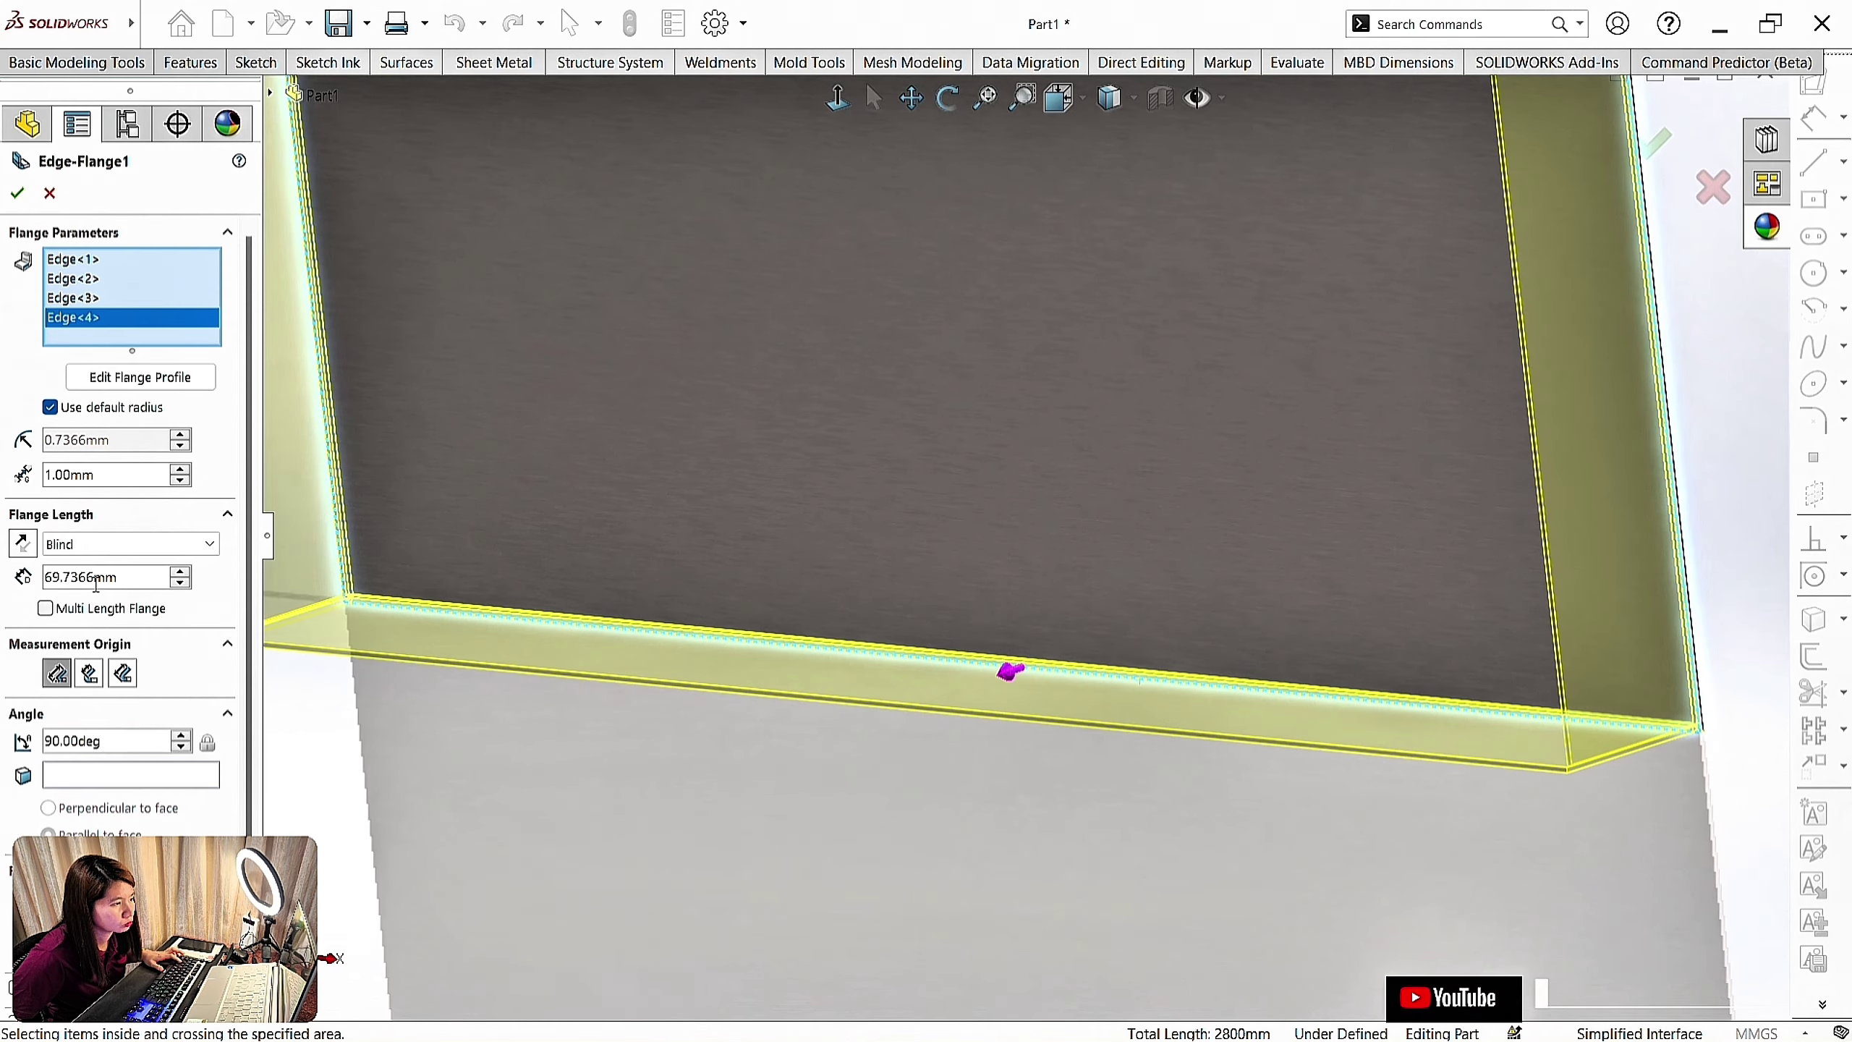
{"action": "key", "text": "Return"}
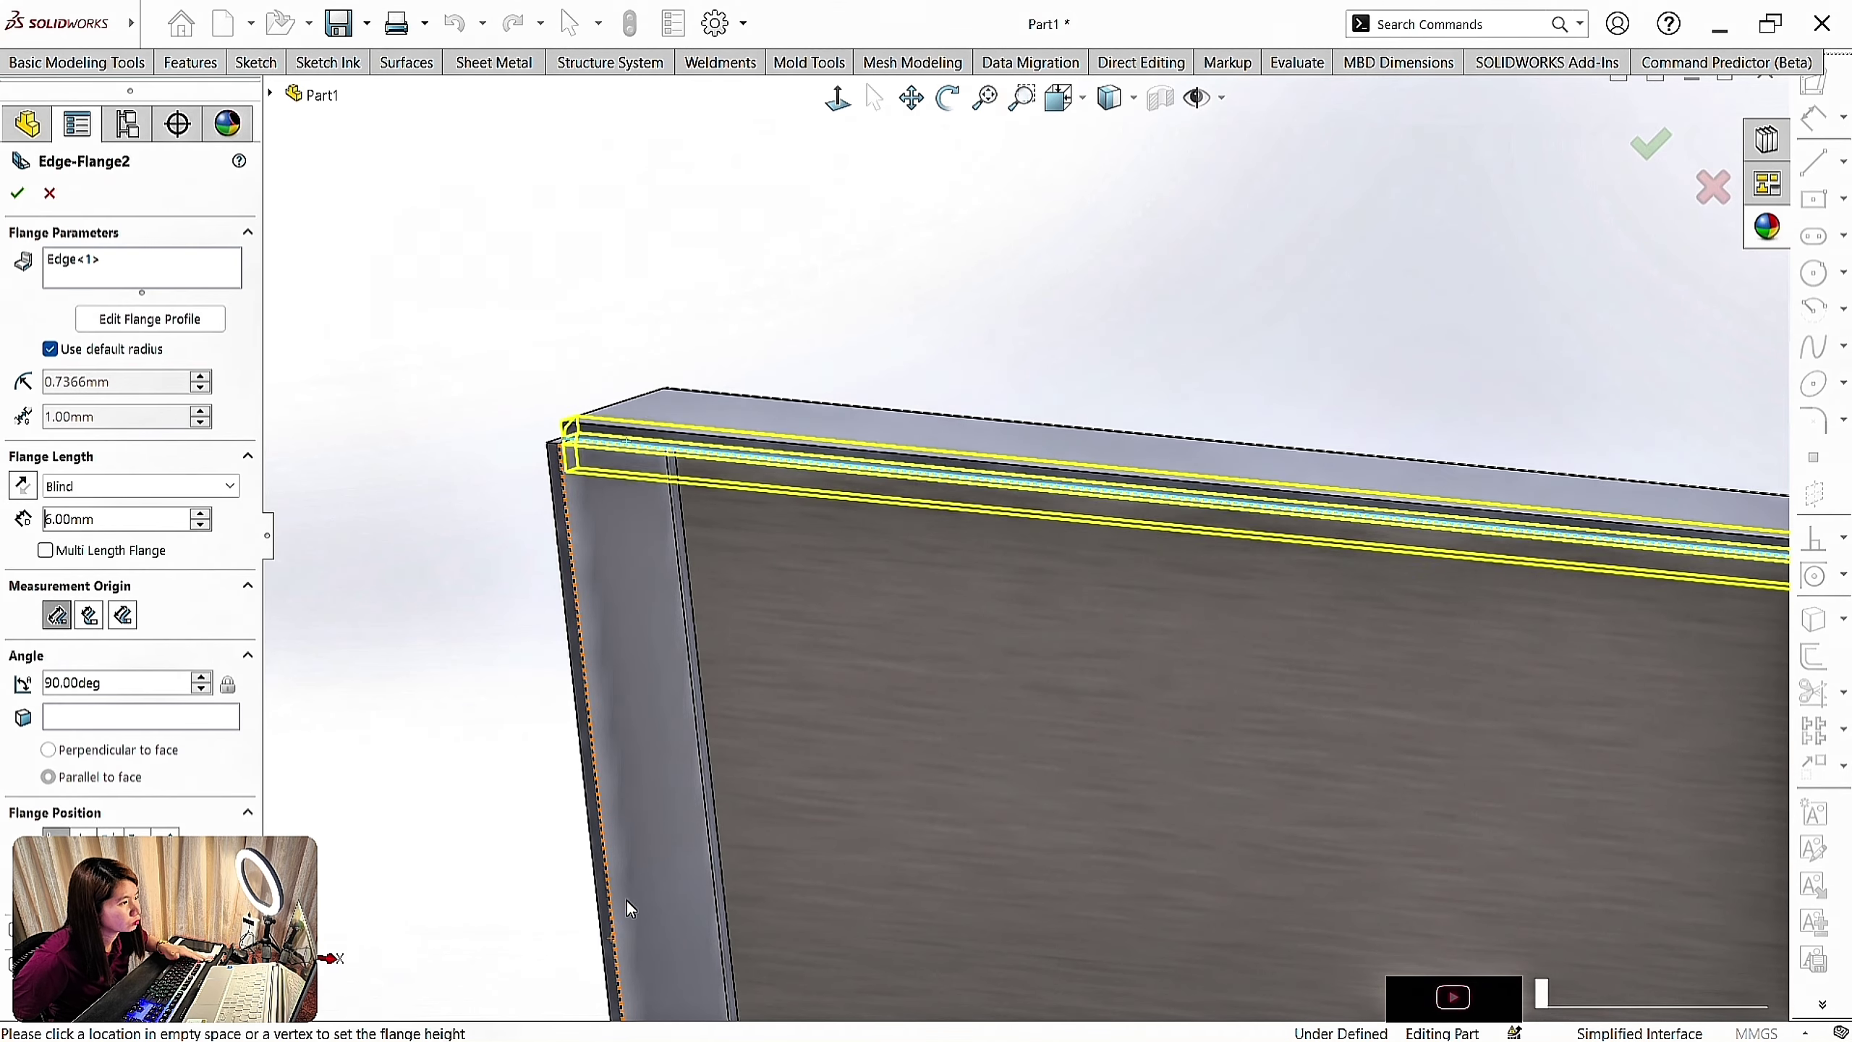
Add a second edge flange, 6 mm long and turned inward, along the free edges of all four side flanges
{"action": "left_click", "coordinate": [143, 268]}
{"action": "middle_click_drag", "start_coordinate": [947, 759], "coordinate": [824, 671]}
{"action": "scroll", "coordinate": [1148, 699], "scroll_direction": "up", "scroll_amount": 5}
{"action": "left_click", "coordinate": [559, 759]}
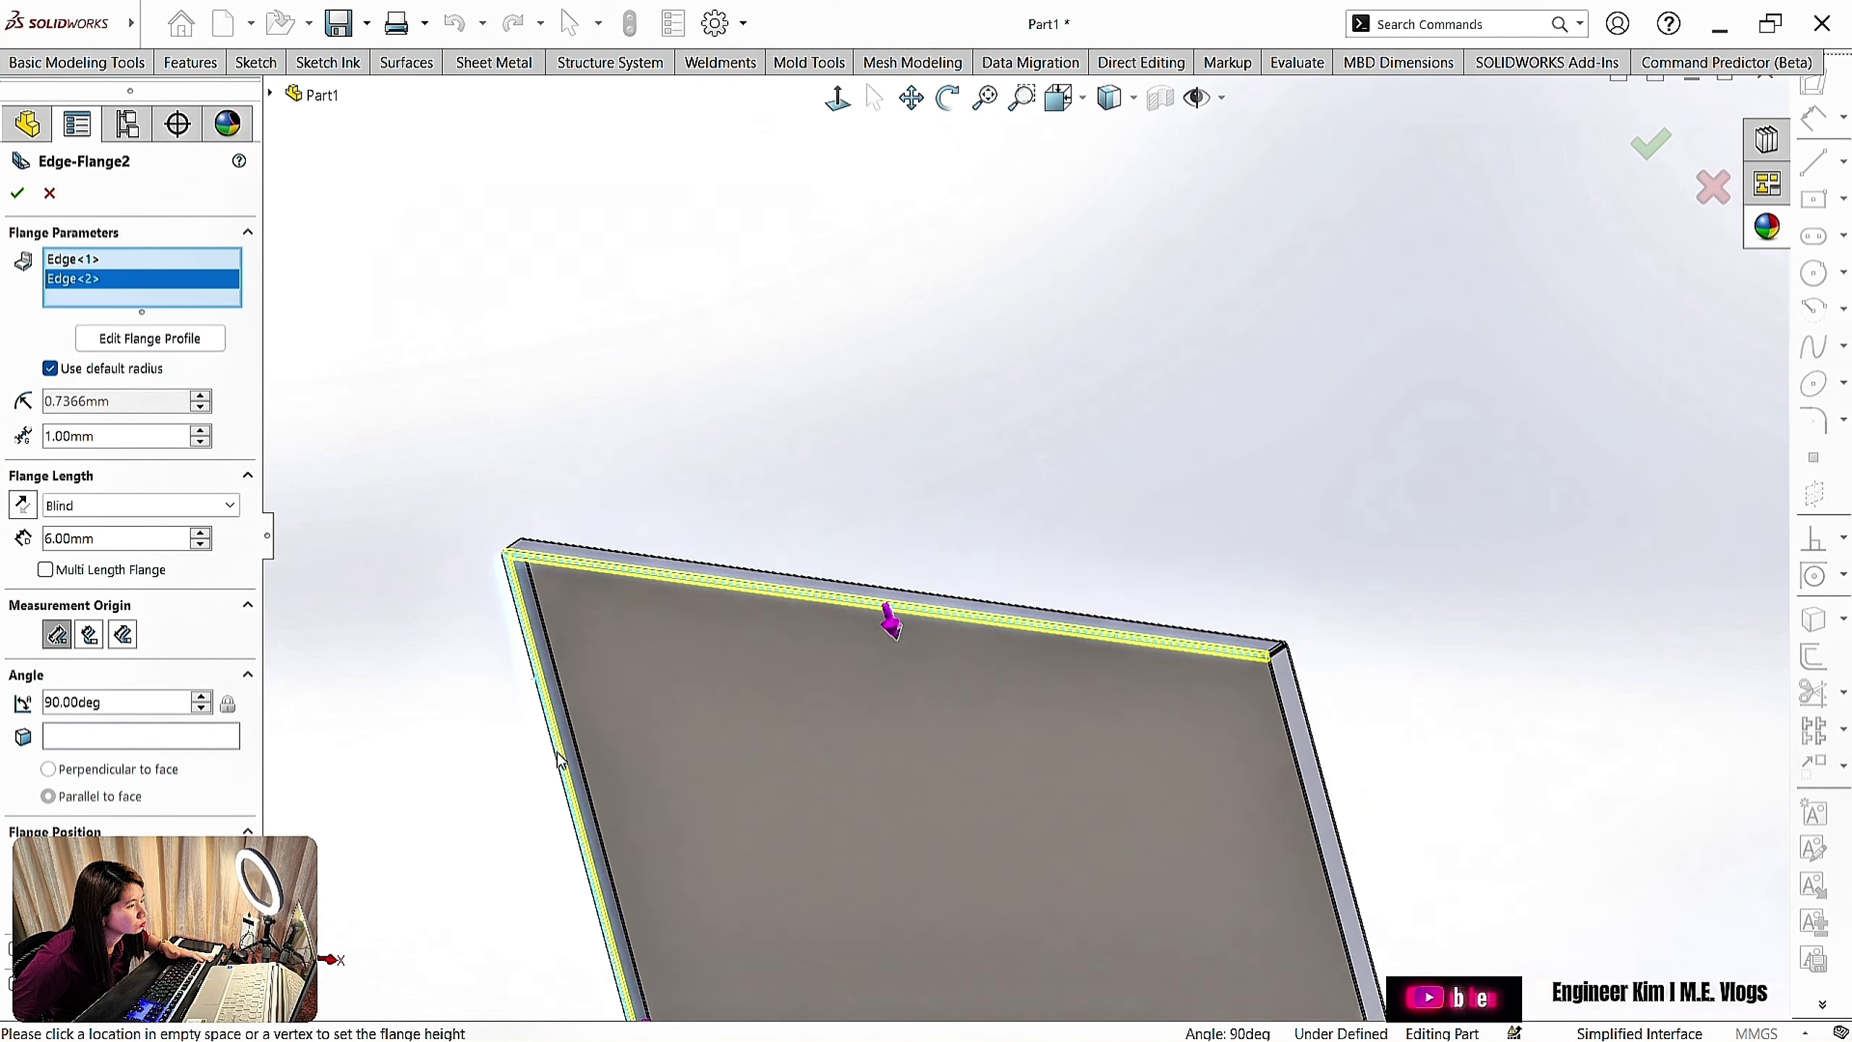
{"action": "middle_click_drag", "start_coordinate": [948, 627], "coordinate": [1196, 555]}
{"action": "scroll", "coordinate": [1268, 657], "scroll_direction": "down", "scroll_amount": 4}
{"action": "left_click", "coordinate": [1297, 694]}
{"action": "scroll", "coordinate": [1196, 744], "scroll_direction": "up", "scroll_amount": 5}
{"action": "scroll", "coordinate": [875, 868], "scroll_direction": "down", "scroll_amount": 5}
{"action": "left_click", "coordinate": [683, 655]}
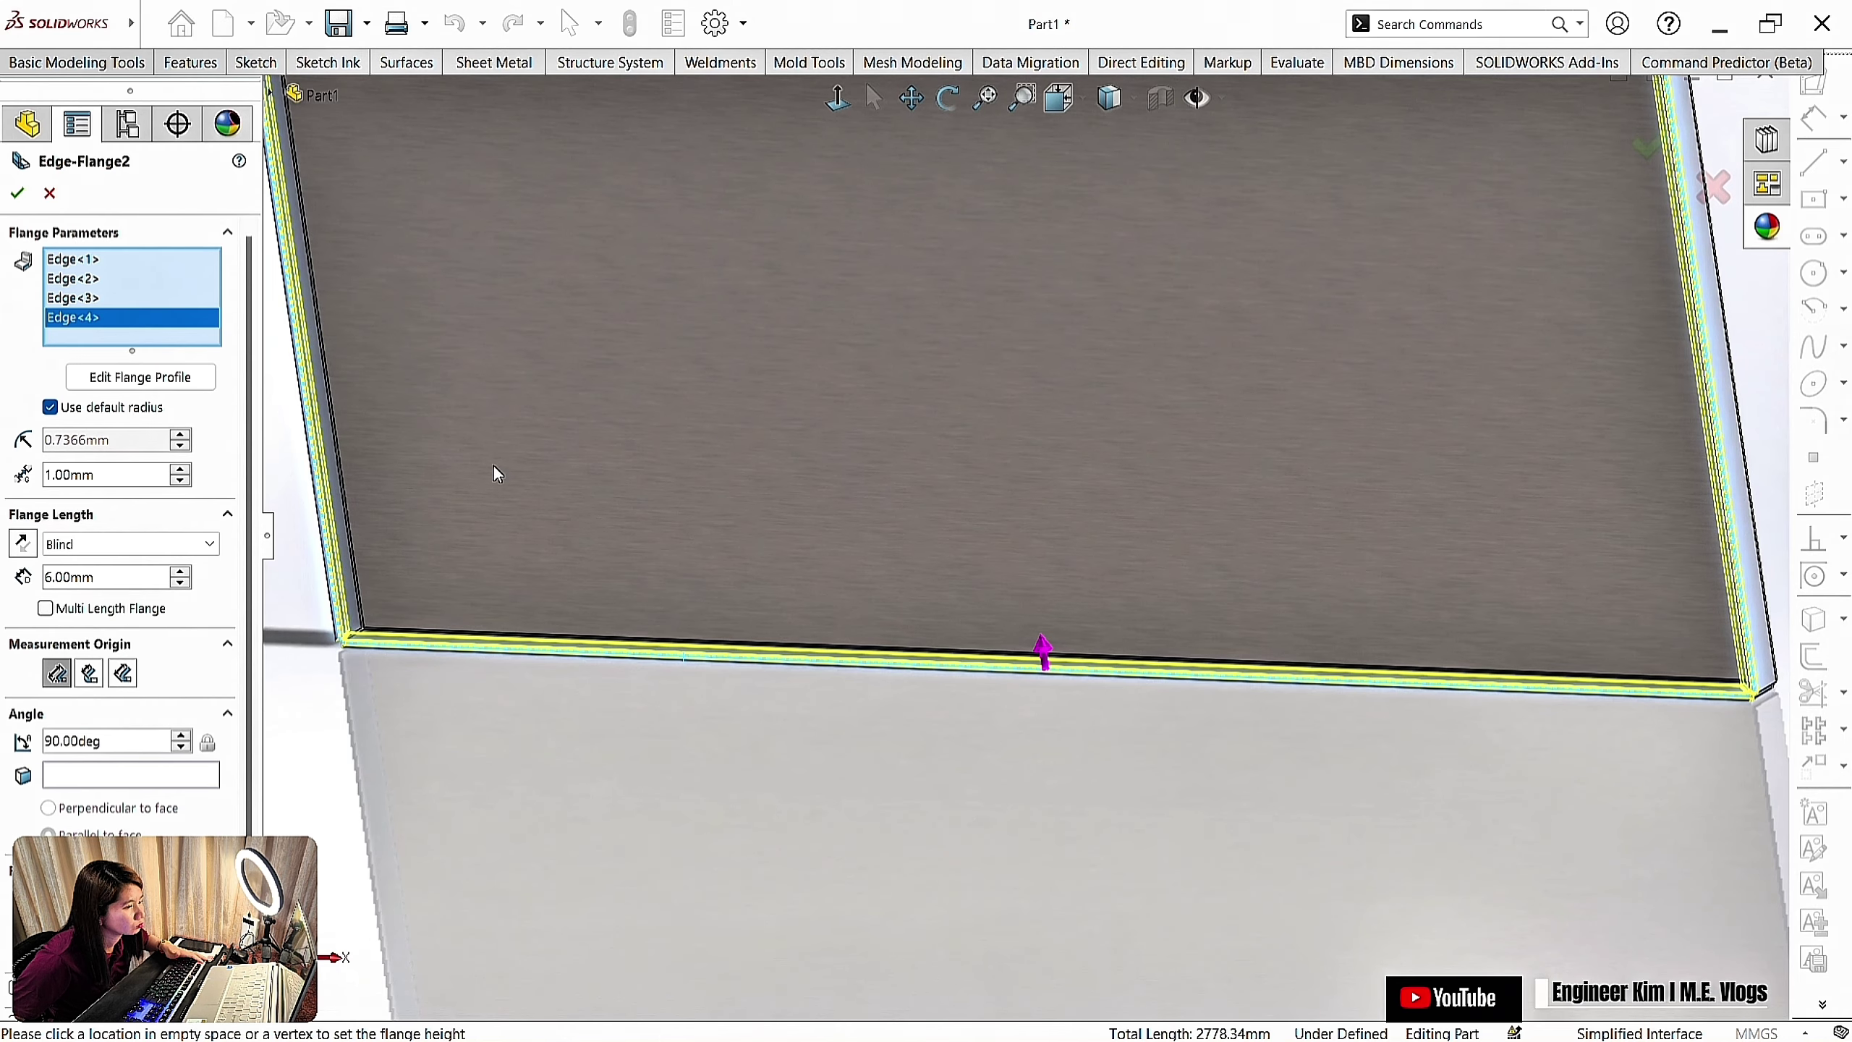
{"action": "key", "text": "Return"}
{"action": "scroll", "coordinate": [970, 756], "scroll_direction": "up", "scroll_amount": 4}
{"action": "middle_click_drag", "start_coordinate": [1158, 311], "coordinate": [1183, 600], "text": "ctrl"}
{"action": "left_click", "coordinate": [17, 193]}
Close the flange gaps at the door panel's four corners with one Closed Corner feature, using the butt type and a 0.10 mm gap
{"action": "scroll", "coordinate": [1196, 314], "scroll_direction": "down", "scroll_amount": 6}
{"action": "middle_click_drag", "start_coordinate": [1137, 365], "coordinate": [1383, 221]}
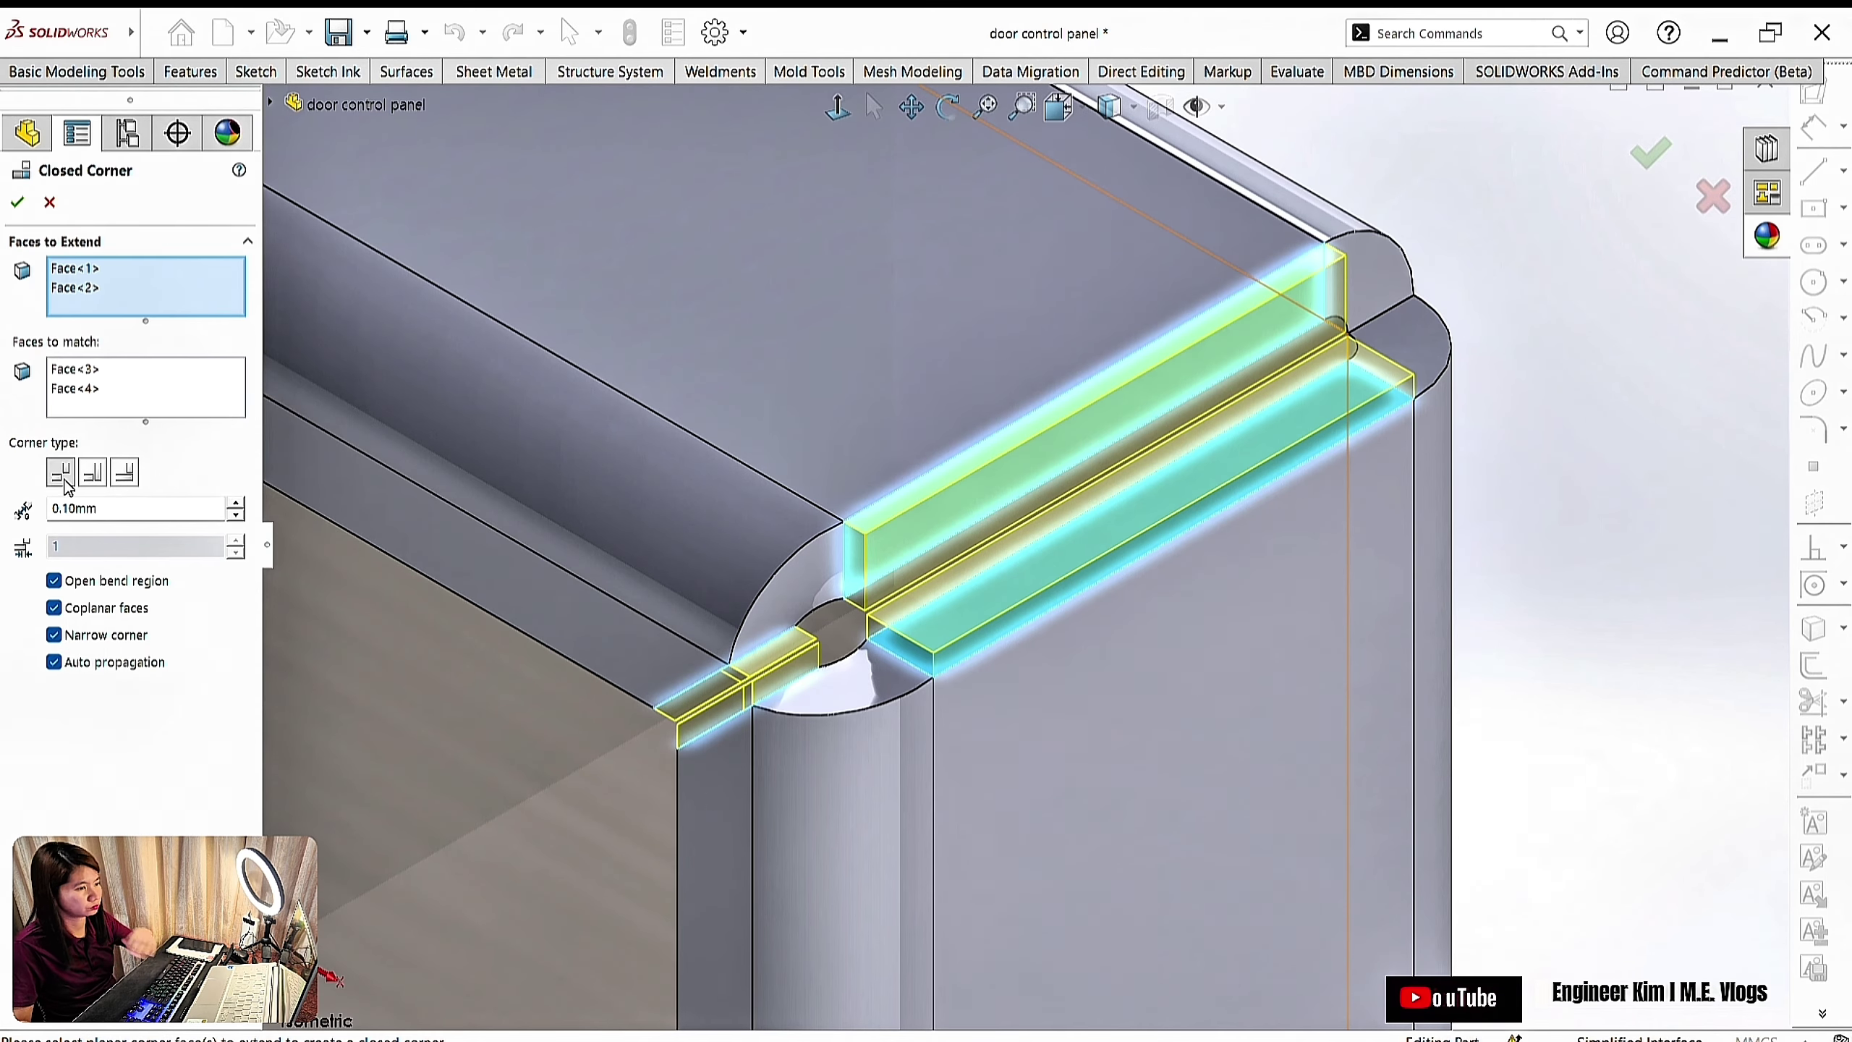
{"action": "scroll", "coordinate": [590, 453], "scroll_direction": "up", "scroll_amount": 8}
{"action": "scroll", "coordinate": [1070, 587], "scroll_direction": "down", "scroll_amount": 6}
{"action": "left_click", "coordinate": [1082, 474]}
{"action": "scroll", "coordinate": [1203, 579], "scroll_direction": "up", "scroll_amount": 6}
{"action": "middle_click_drag", "start_coordinate": [1203, 580], "coordinate": [996, 806]}
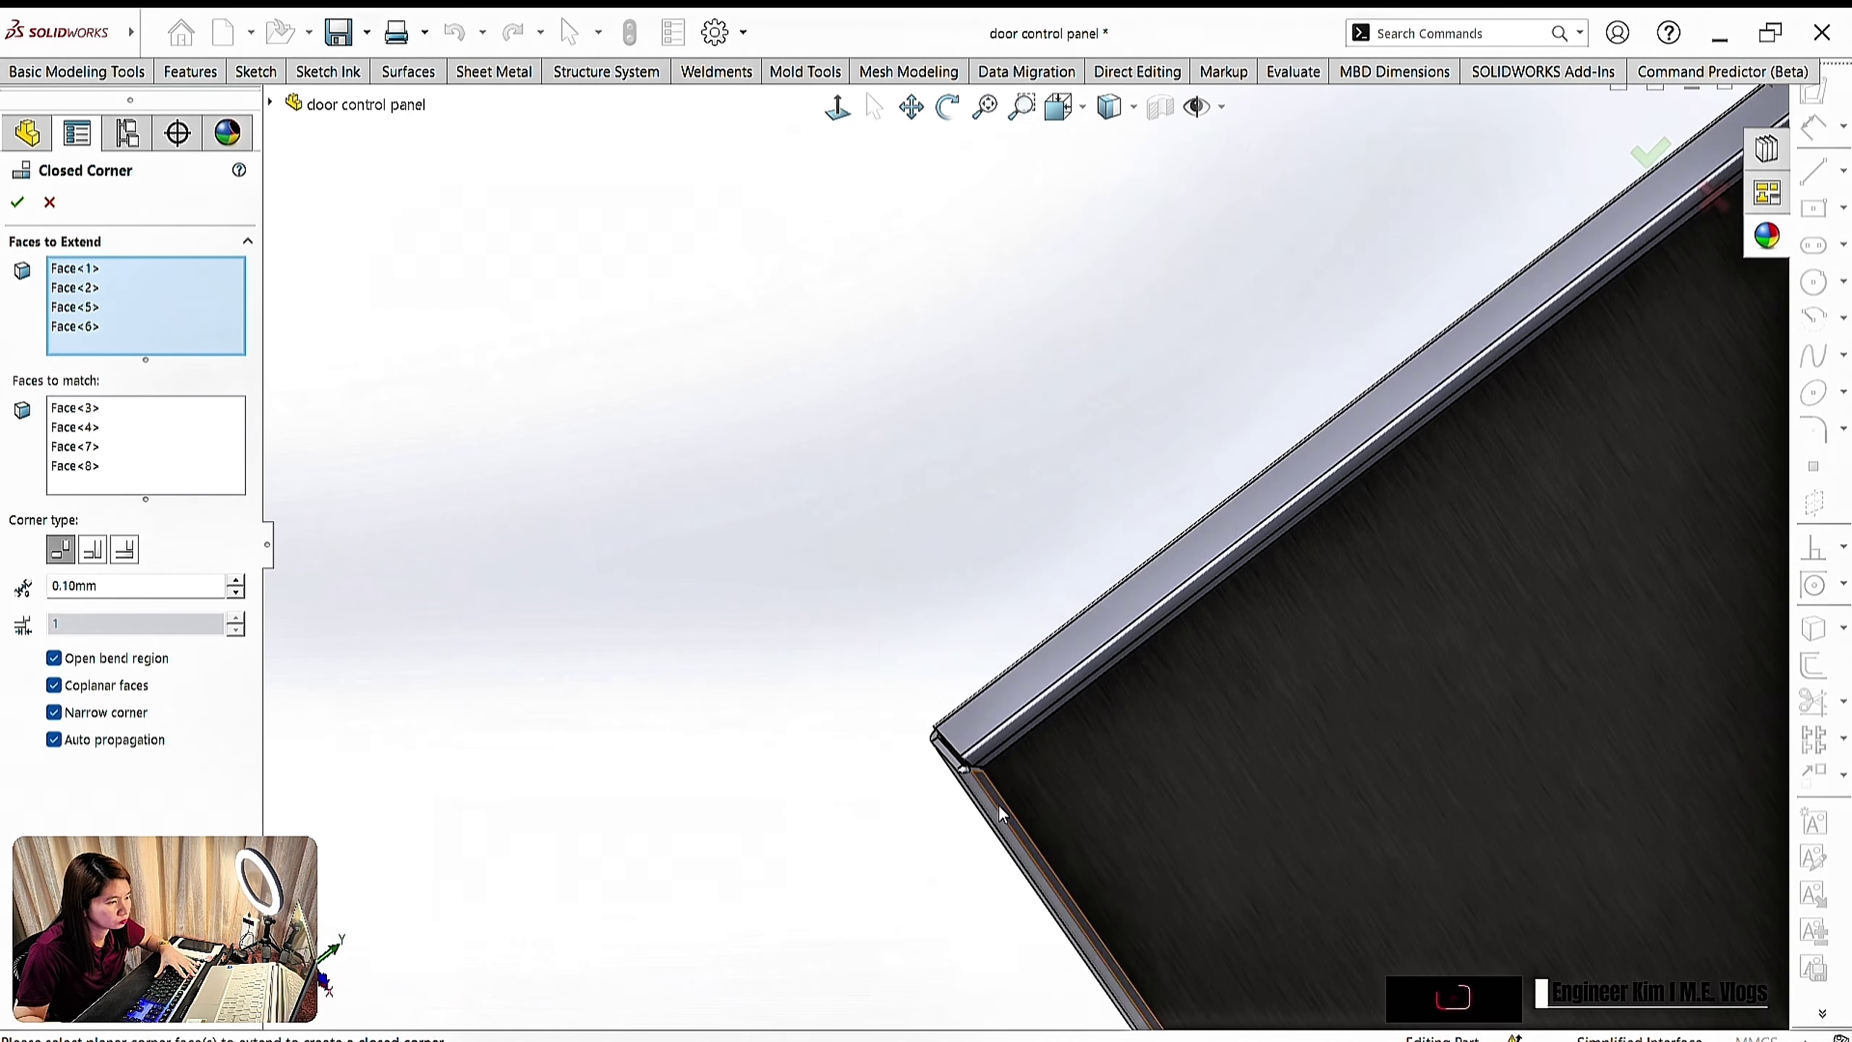
{"action": "scroll", "coordinate": [963, 758], "scroll_direction": "down", "scroll_amount": 7}
{"action": "left_click", "coordinate": [977, 736]}
{"action": "scroll", "coordinate": [1108, 755], "scroll_direction": "up", "scroll_amount": 8}
{"action": "middle_click_drag", "start_coordinate": [1108, 755], "coordinate": [970, 620]}
{"action": "scroll", "coordinate": [904, 503], "scroll_direction": "down", "scroll_amount": 7}
{"action": "left_click", "coordinate": [922, 547]}
{"action": "scroll", "coordinate": [587, 467], "scroll_direction": "up", "scroll_amount": 8}
{"action": "left_click", "coordinate": [17, 201]}
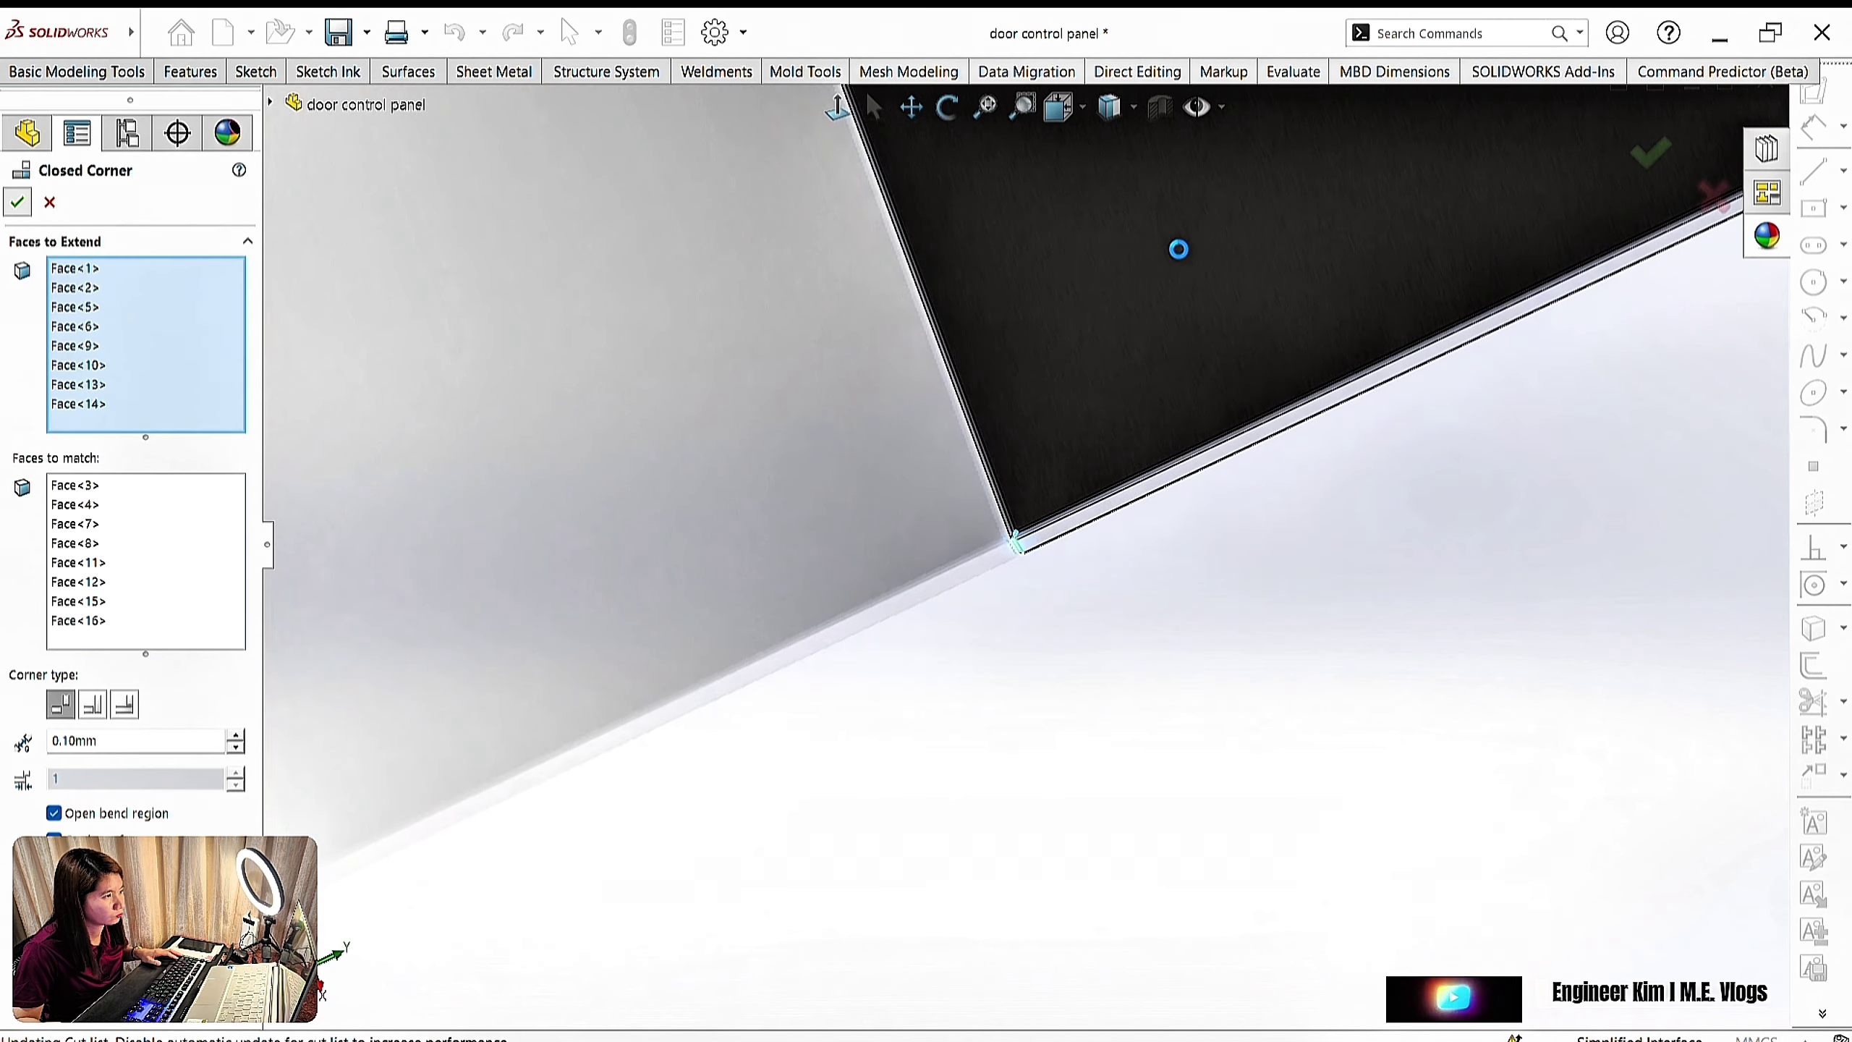
{"action": "key", "text": "ctrl+7"}
{"action": "scroll", "coordinate": [1259, 376], "scroll_direction": "down", "scroll_amount": 7}
{"action": "scroll", "coordinate": [1042, 605], "scroll_direction": "up", "scroll_amount": 6}
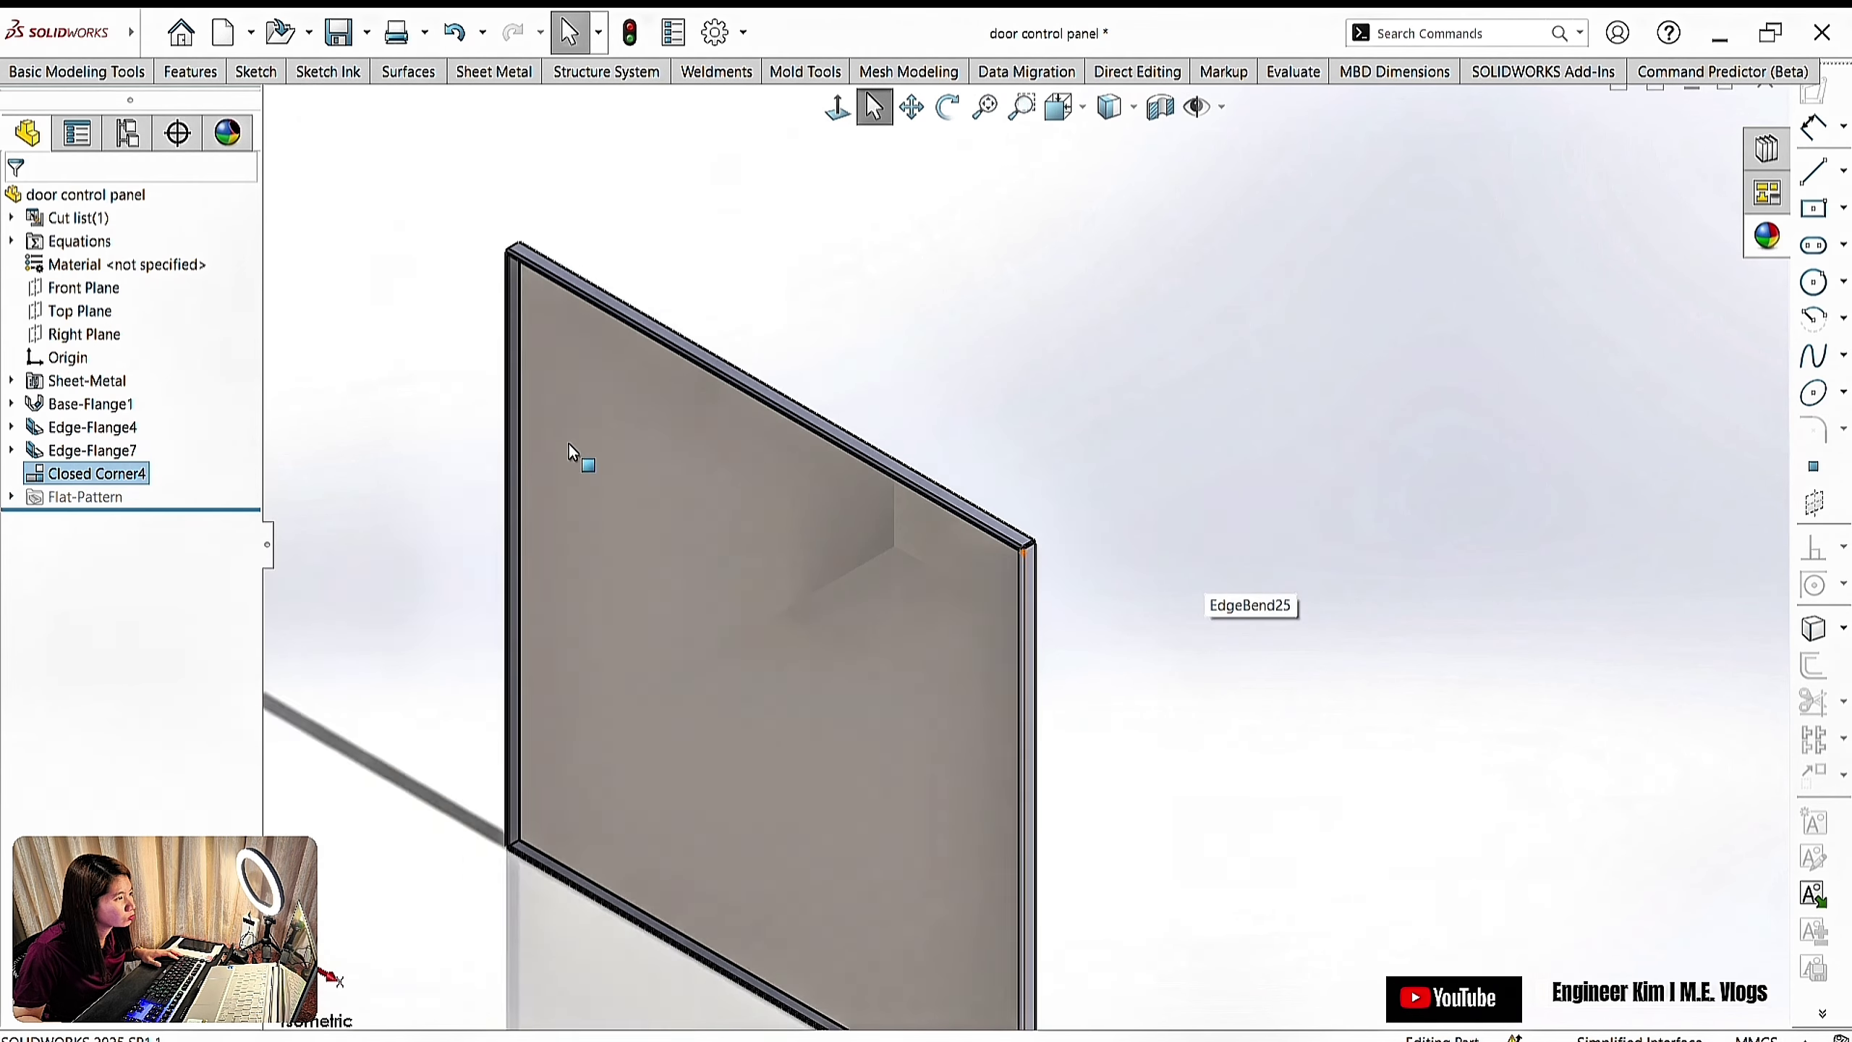
{"action": "scroll", "coordinate": [569, 442], "scroll_direction": "down", "scroll_amount": 1}
{"action": "middle_click_drag", "start_coordinate": [1188, 627], "coordinate": [1261, 505], "text": "ctrl"}
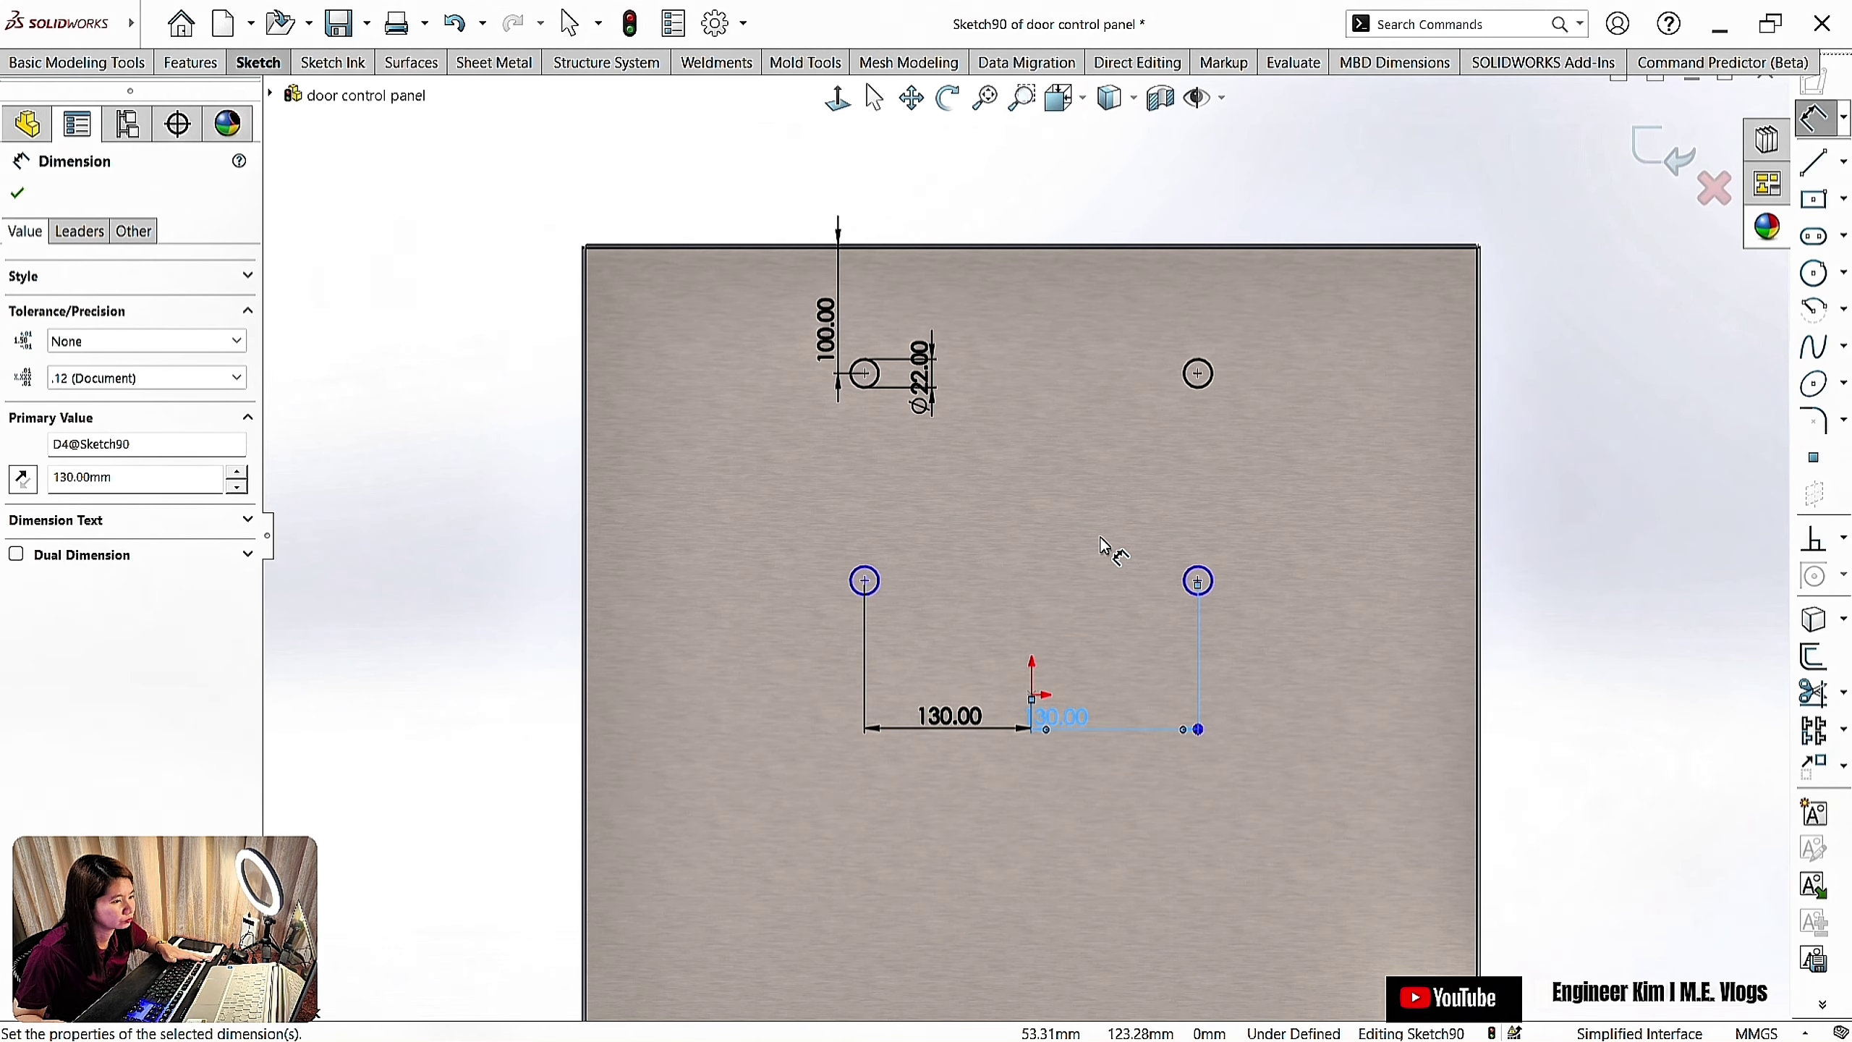
{"action": "left_click", "coordinate": [1367, 634]}
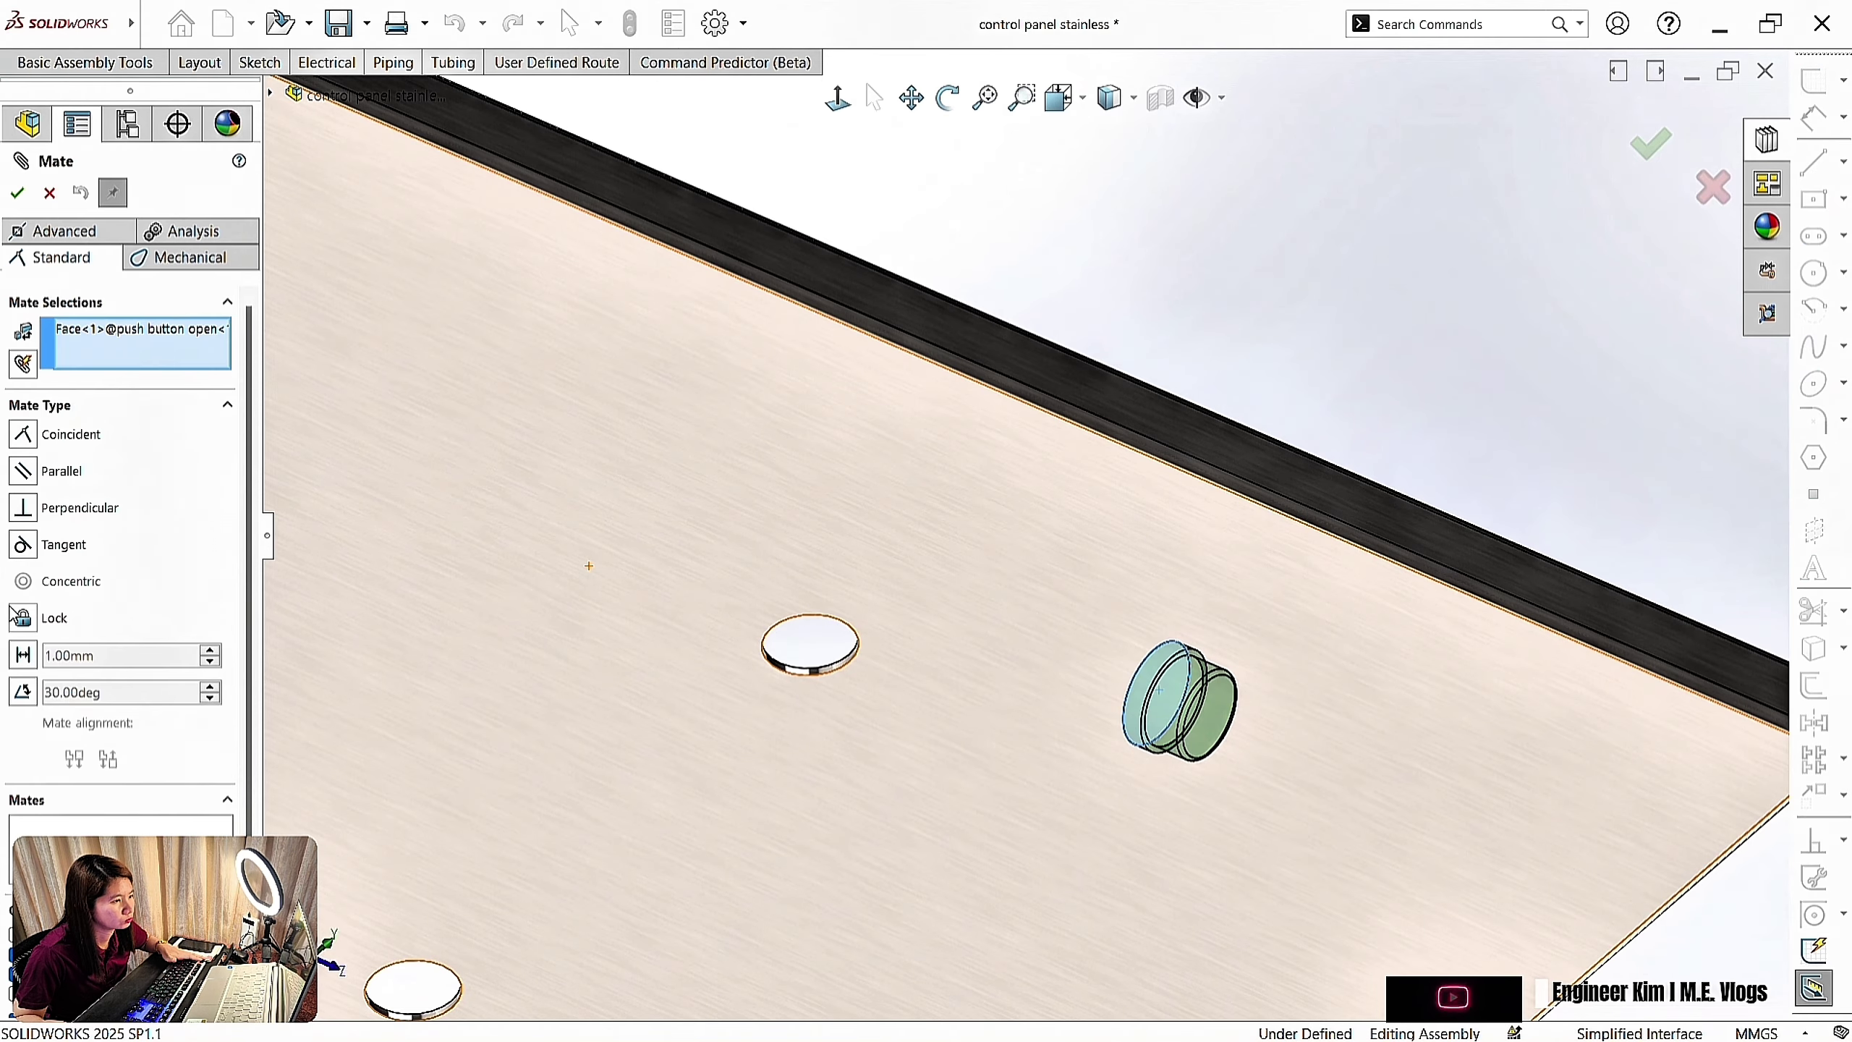
Mate the green open push button coincident with the circular edge of its hole in the door panel
{"action": "left_click", "coordinate": [857, 633]}
{"action": "right_click", "coordinate": [1005, 582]}
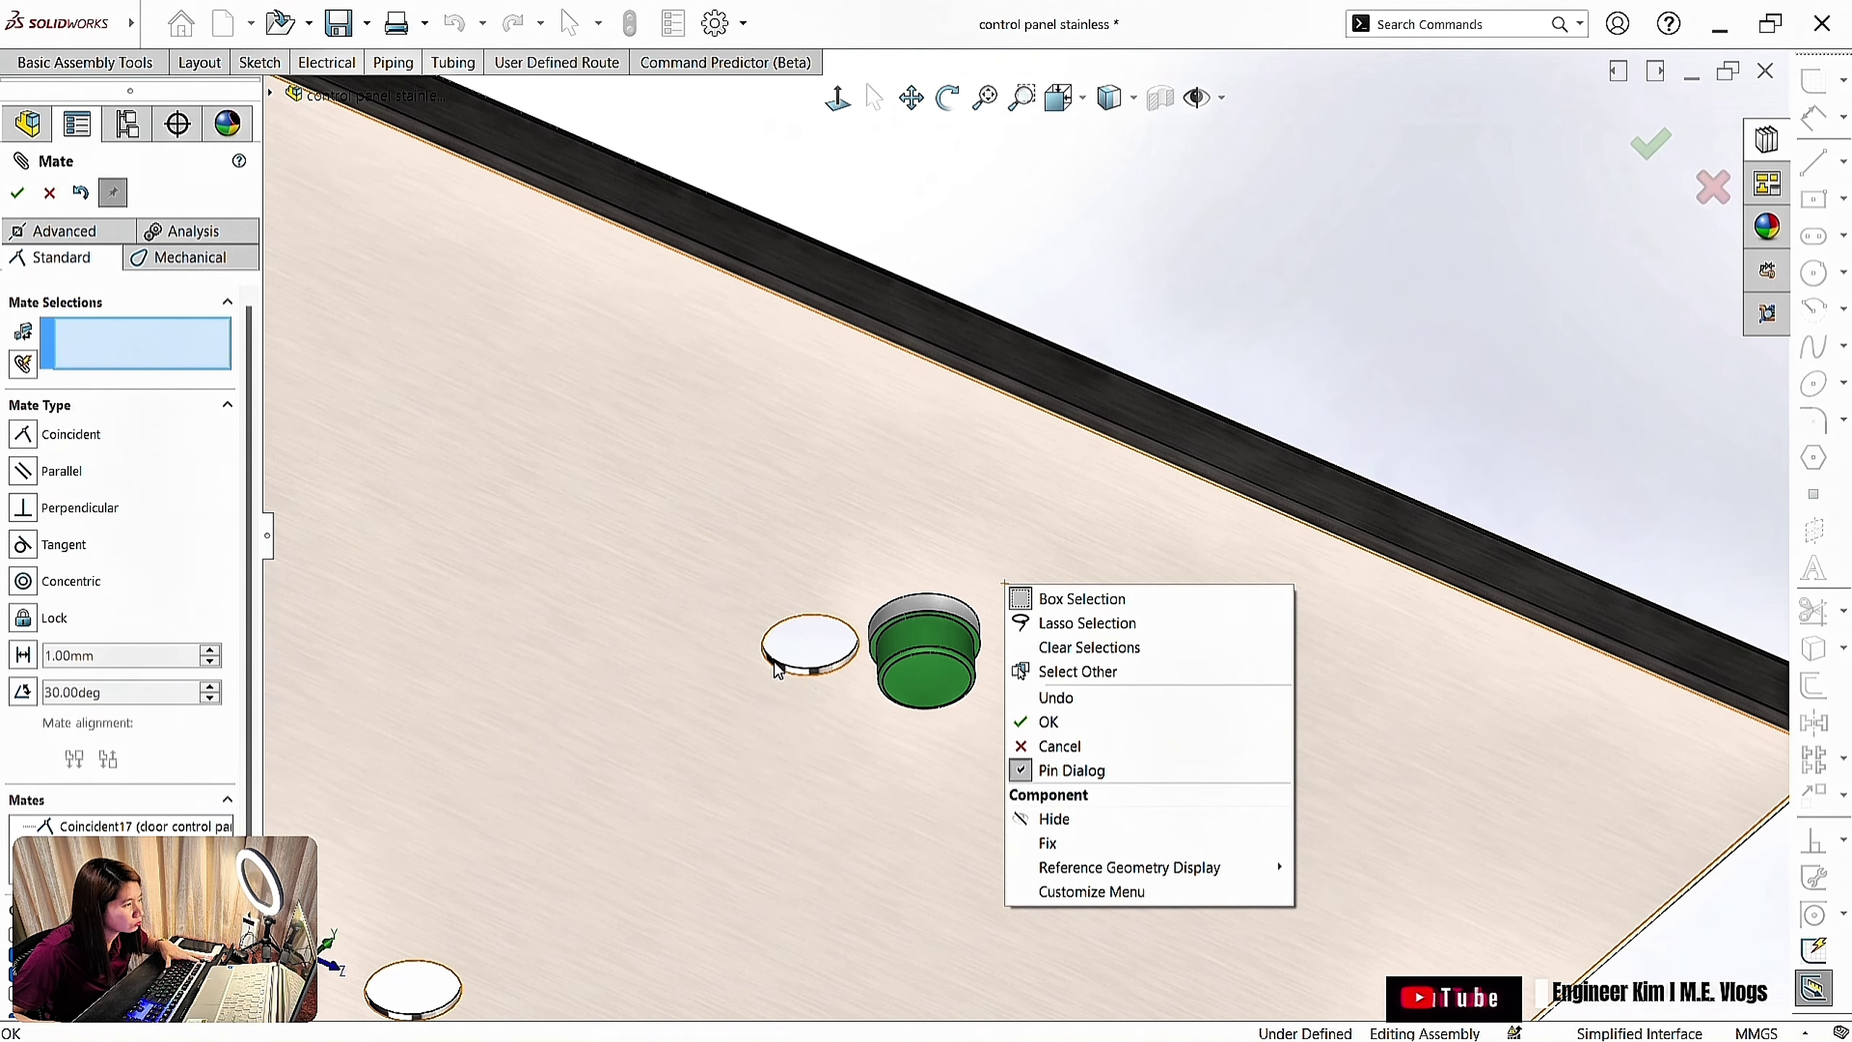
{"action": "left_click", "coordinate": [1035, 719]}
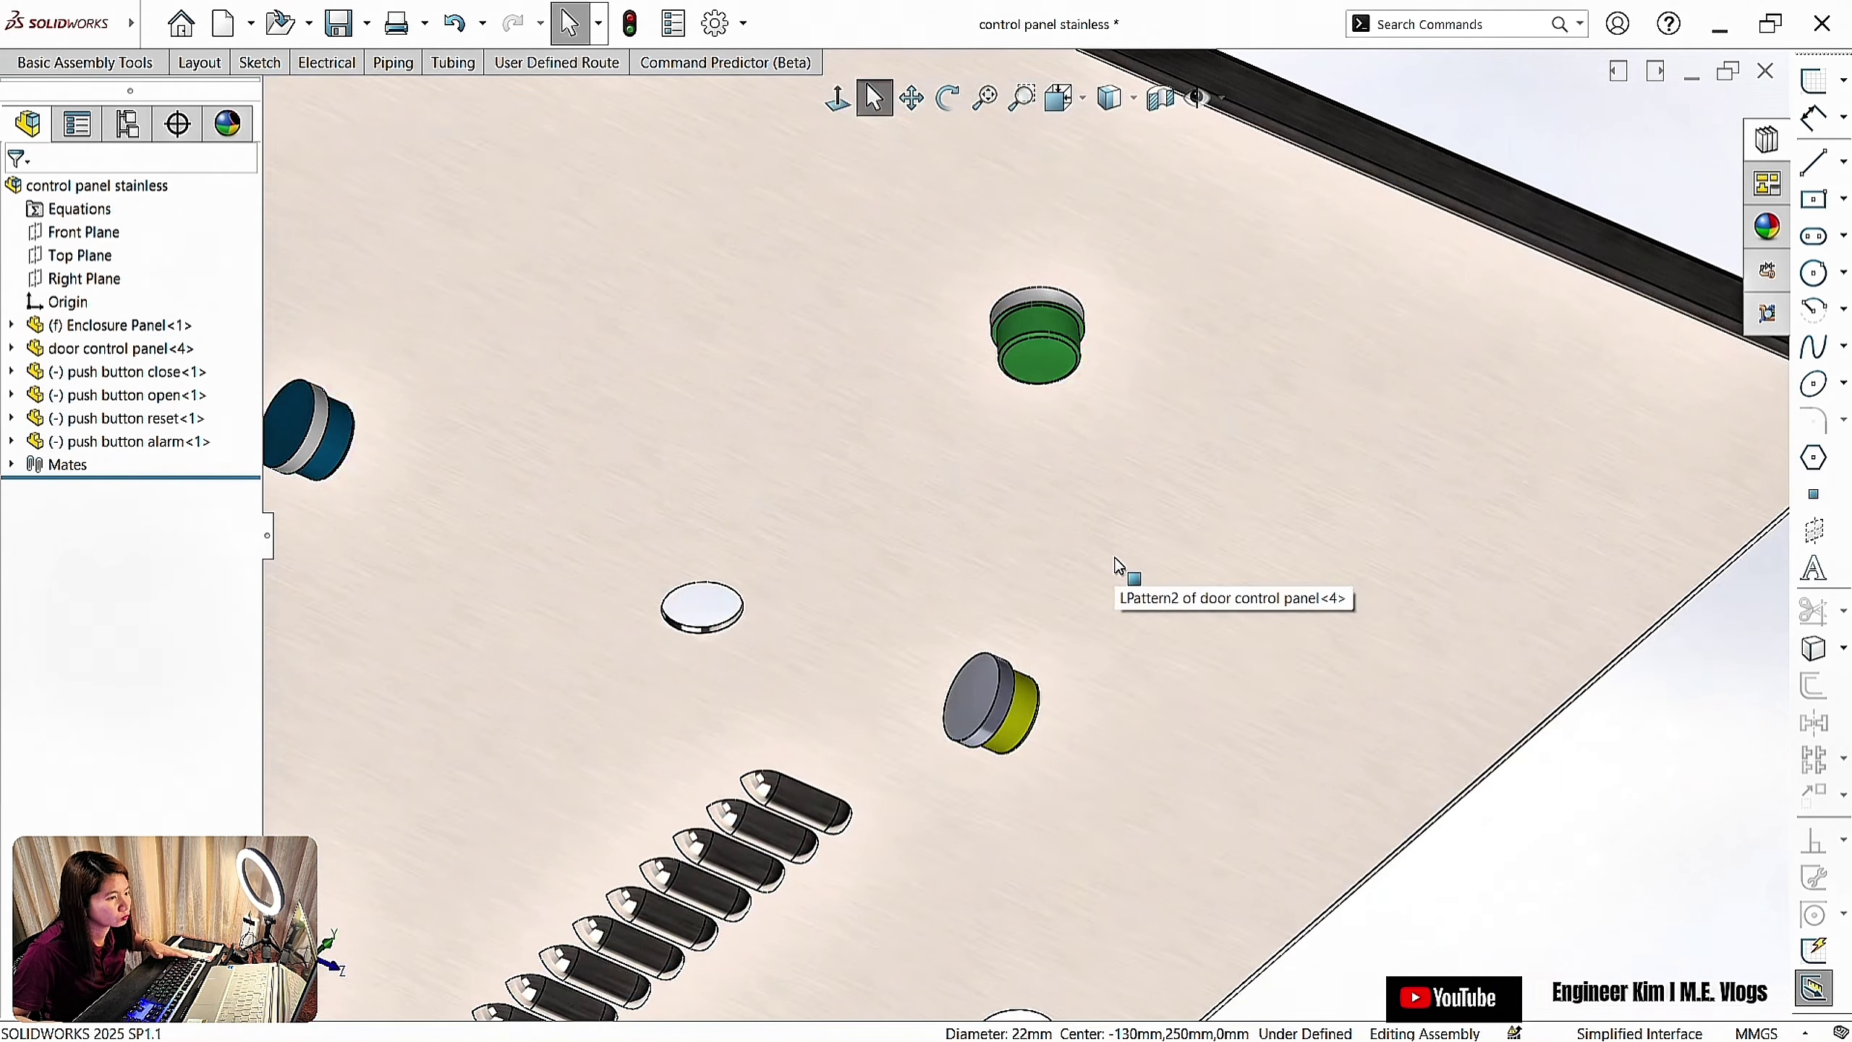
Mate the yellow alarm push button coincident with the edge of the open hole above the louver row
{"action": "left_click", "coordinate": [957, 690]}
{"action": "left_click", "coordinate": [1049, 627]}
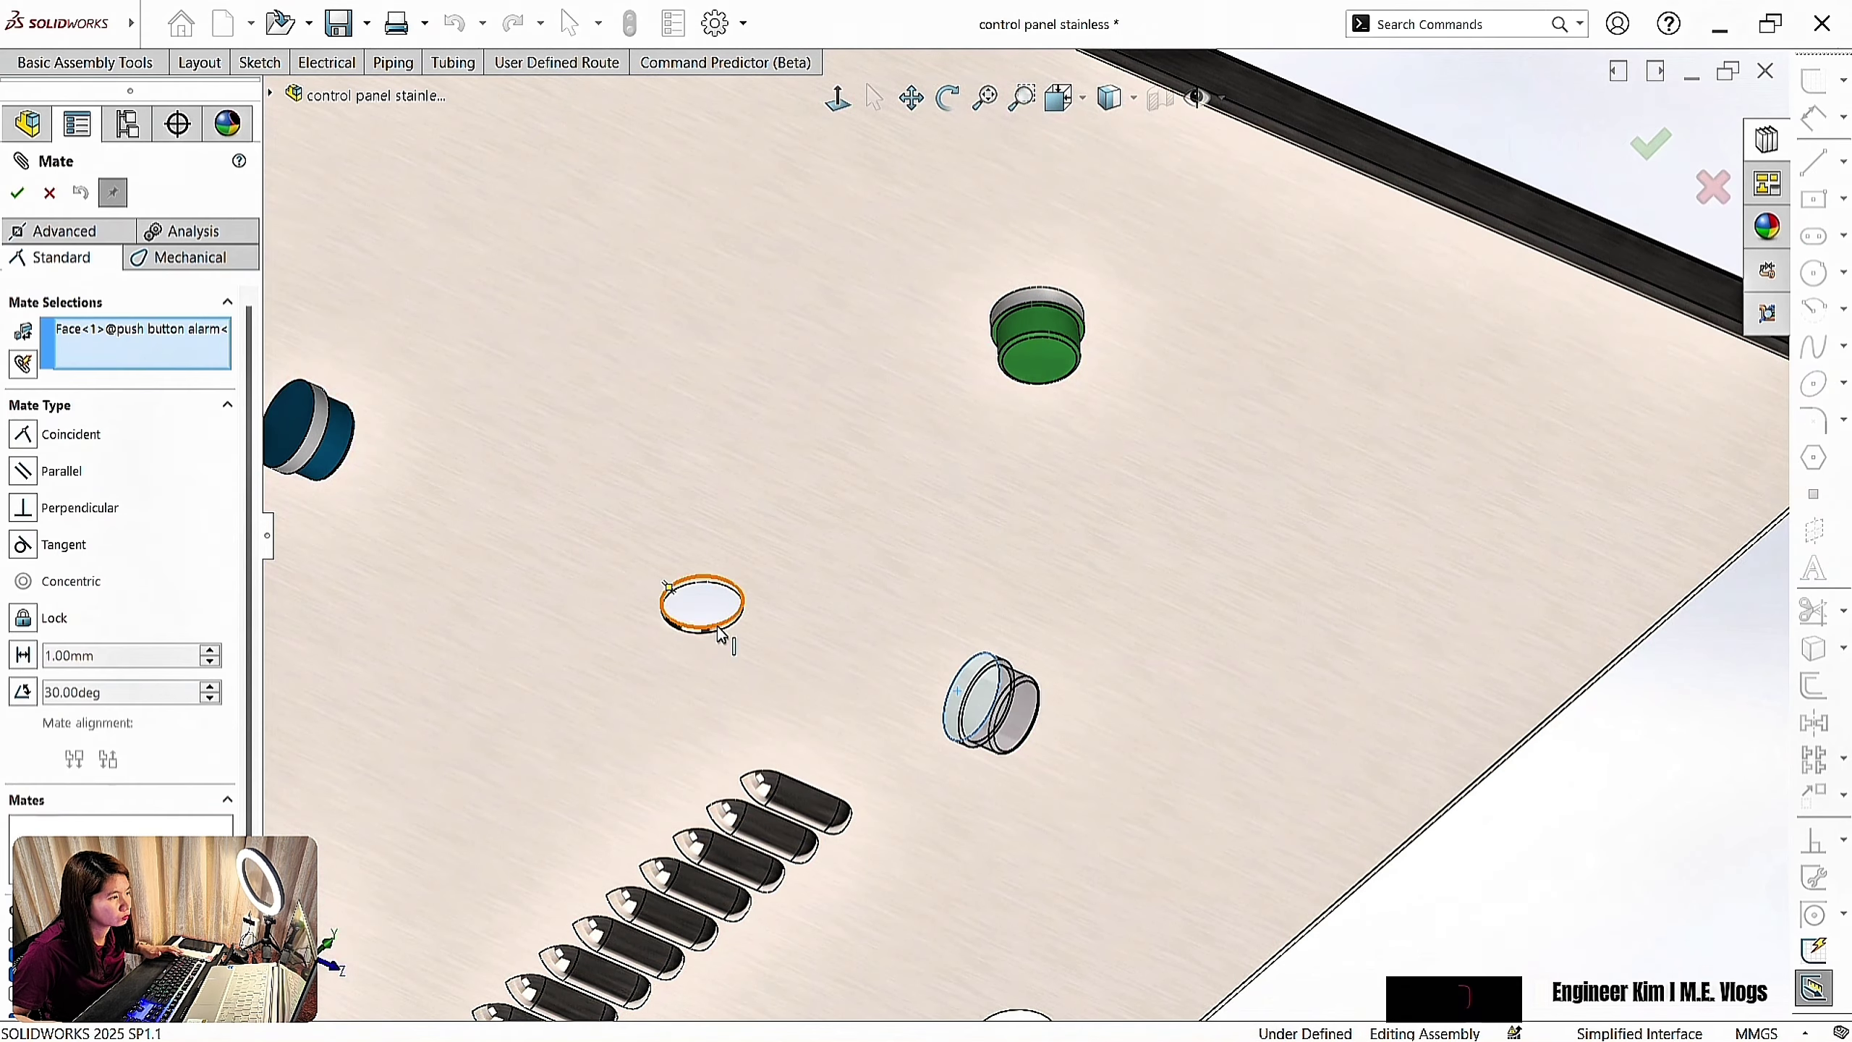
{"action": "left_click", "coordinate": [728, 626]}
{"action": "left_click", "coordinate": [849, 614]}
{"action": "left_click", "coordinate": [1007, 588]}
Mate the blue push button coincident with the edge of the remaining empty button hole in the door panel
{"action": "scroll", "coordinate": [1038, 452], "scroll_direction": "up", "scroll_amount": 3}
{"action": "scroll", "coordinate": [583, 394], "scroll_direction": "down", "scroll_amount": 5}
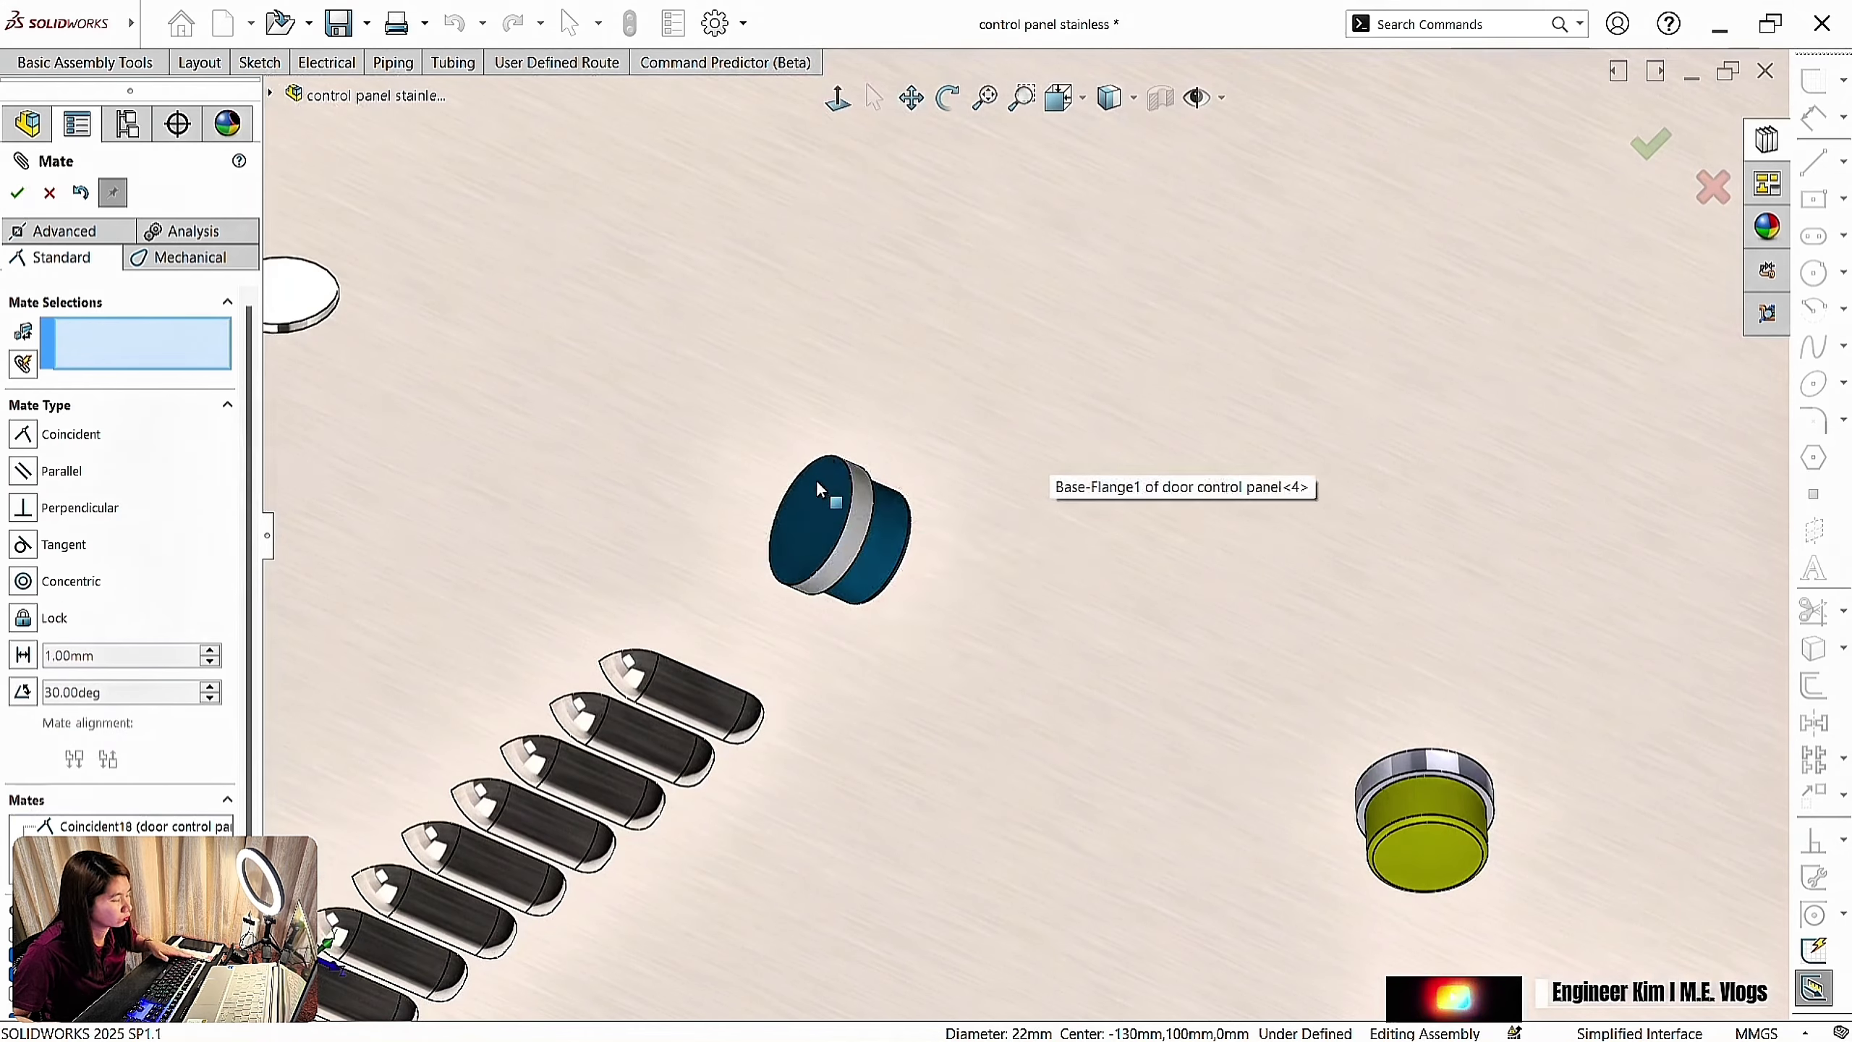
{"action": "left_click", "coordinate": [821, 497]}
{"action": "left_click", "coordinate": [325, 317]}
{"action": "left_click", "coordinate": [398, 305]}
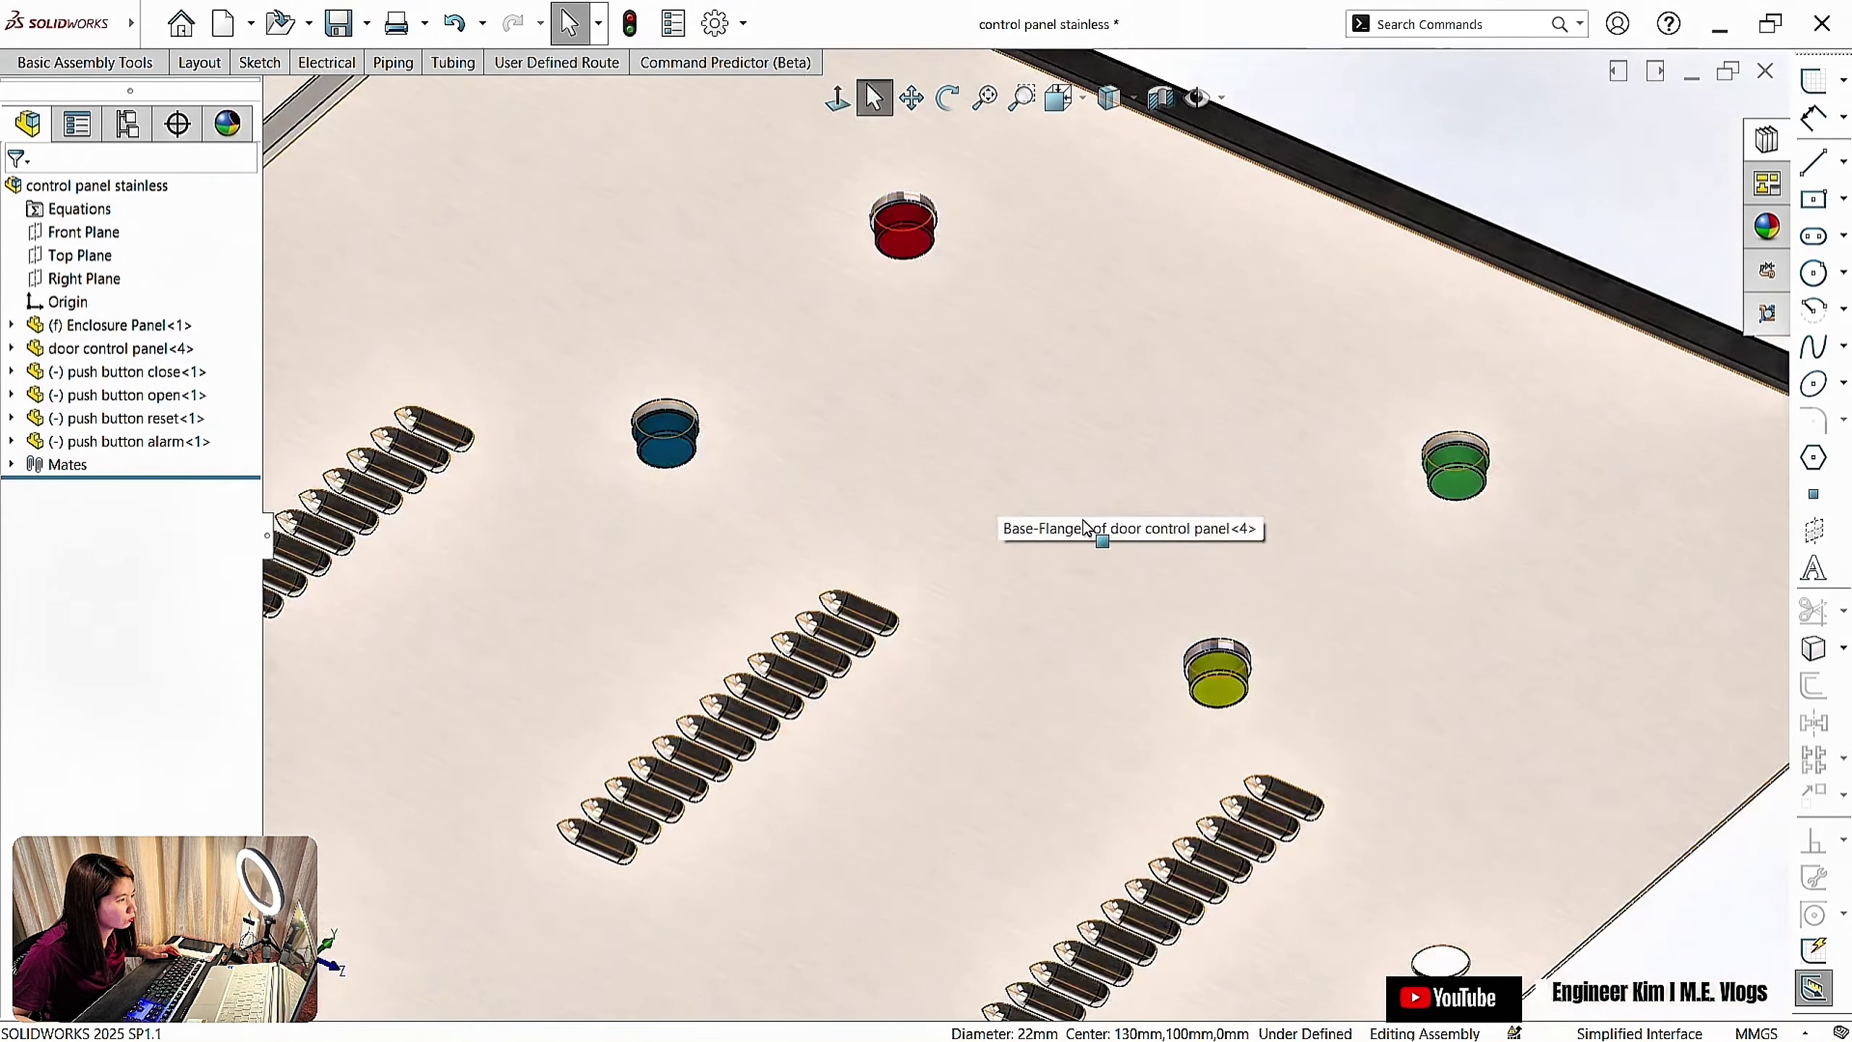
Inspect the assembled control panel from several angles, checking the door, push buttons, louvers, vent and side openings
{"action": "middle_click_drag", "start_coordinate": [1095, 529], "coordinate": [1235, 630]}
{"action": "left_click_drag", "start_coordinate": [1235, 631], "coordinate": [1331, 727]}
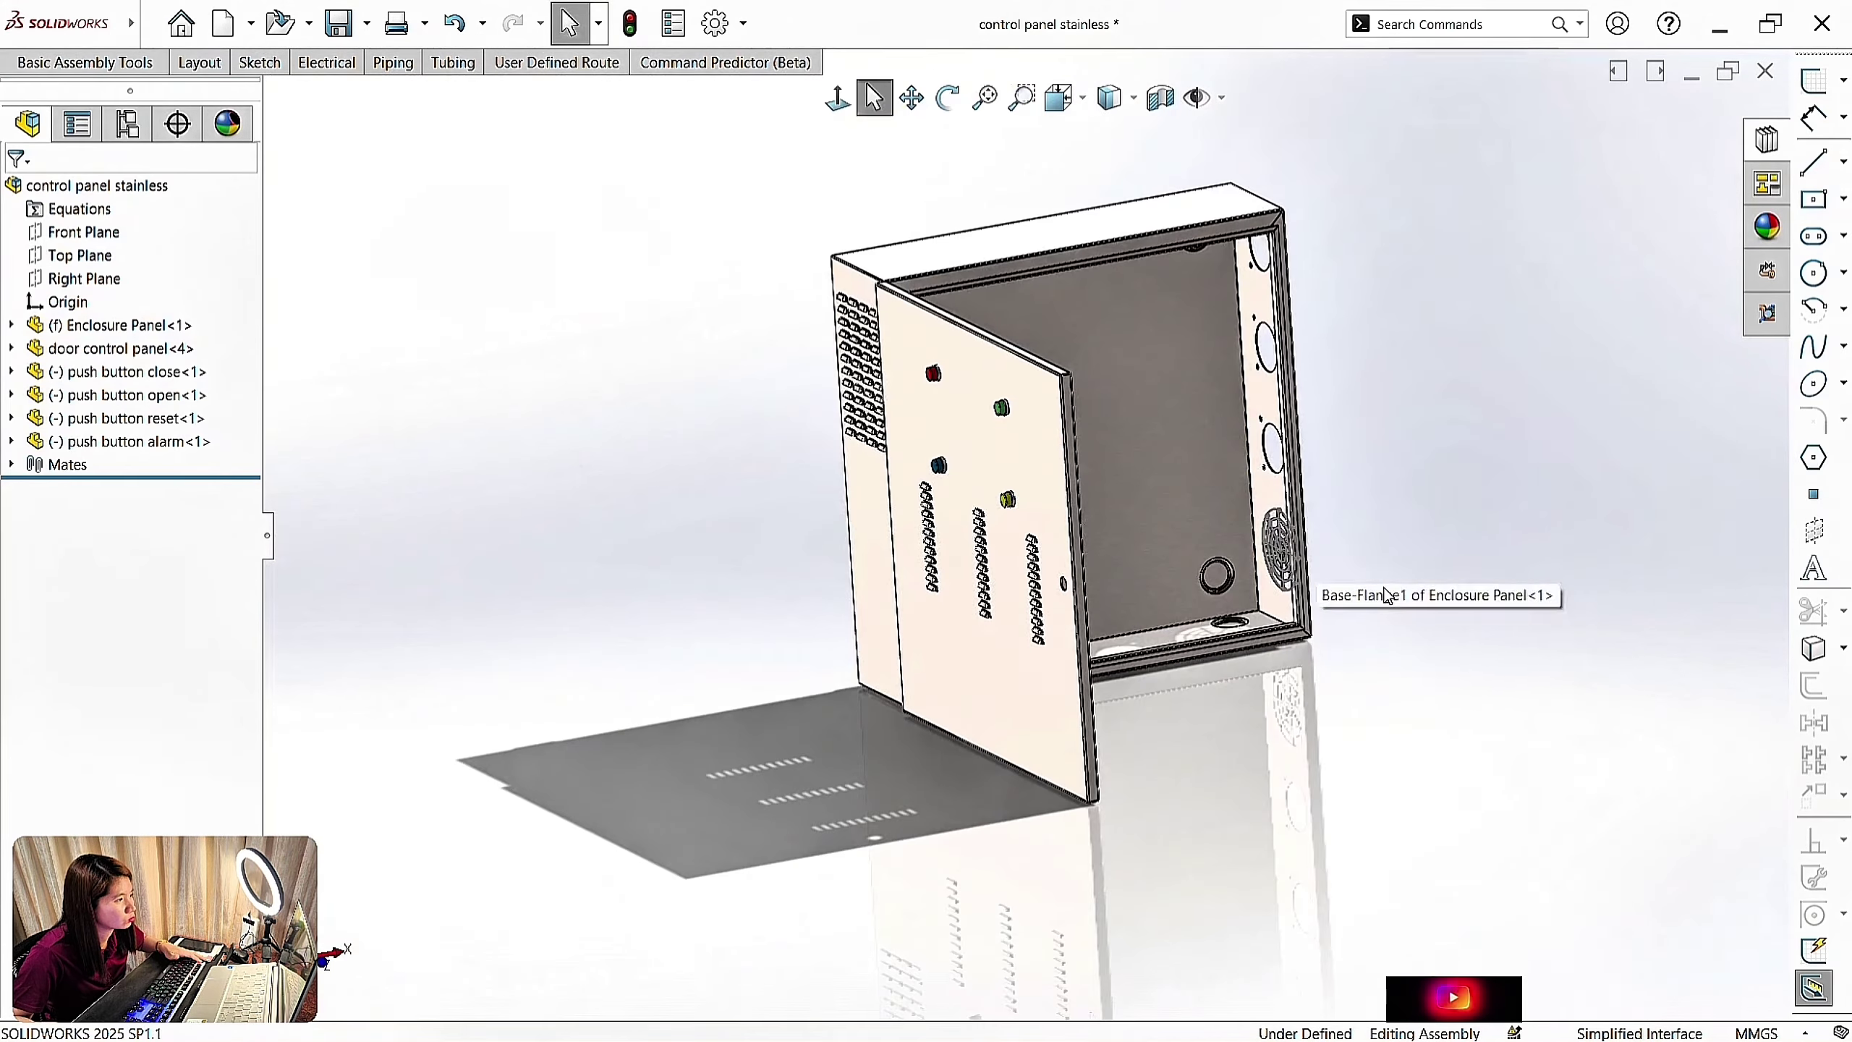
{"action": "scroll", "coordinate": [1290, 584], "scroll_direction": "down", "scroll_amount": 5}
{"action": "scroll", "coordinate": [1459, 649], "scroll_direction": "up", "scroll_amount": 5}
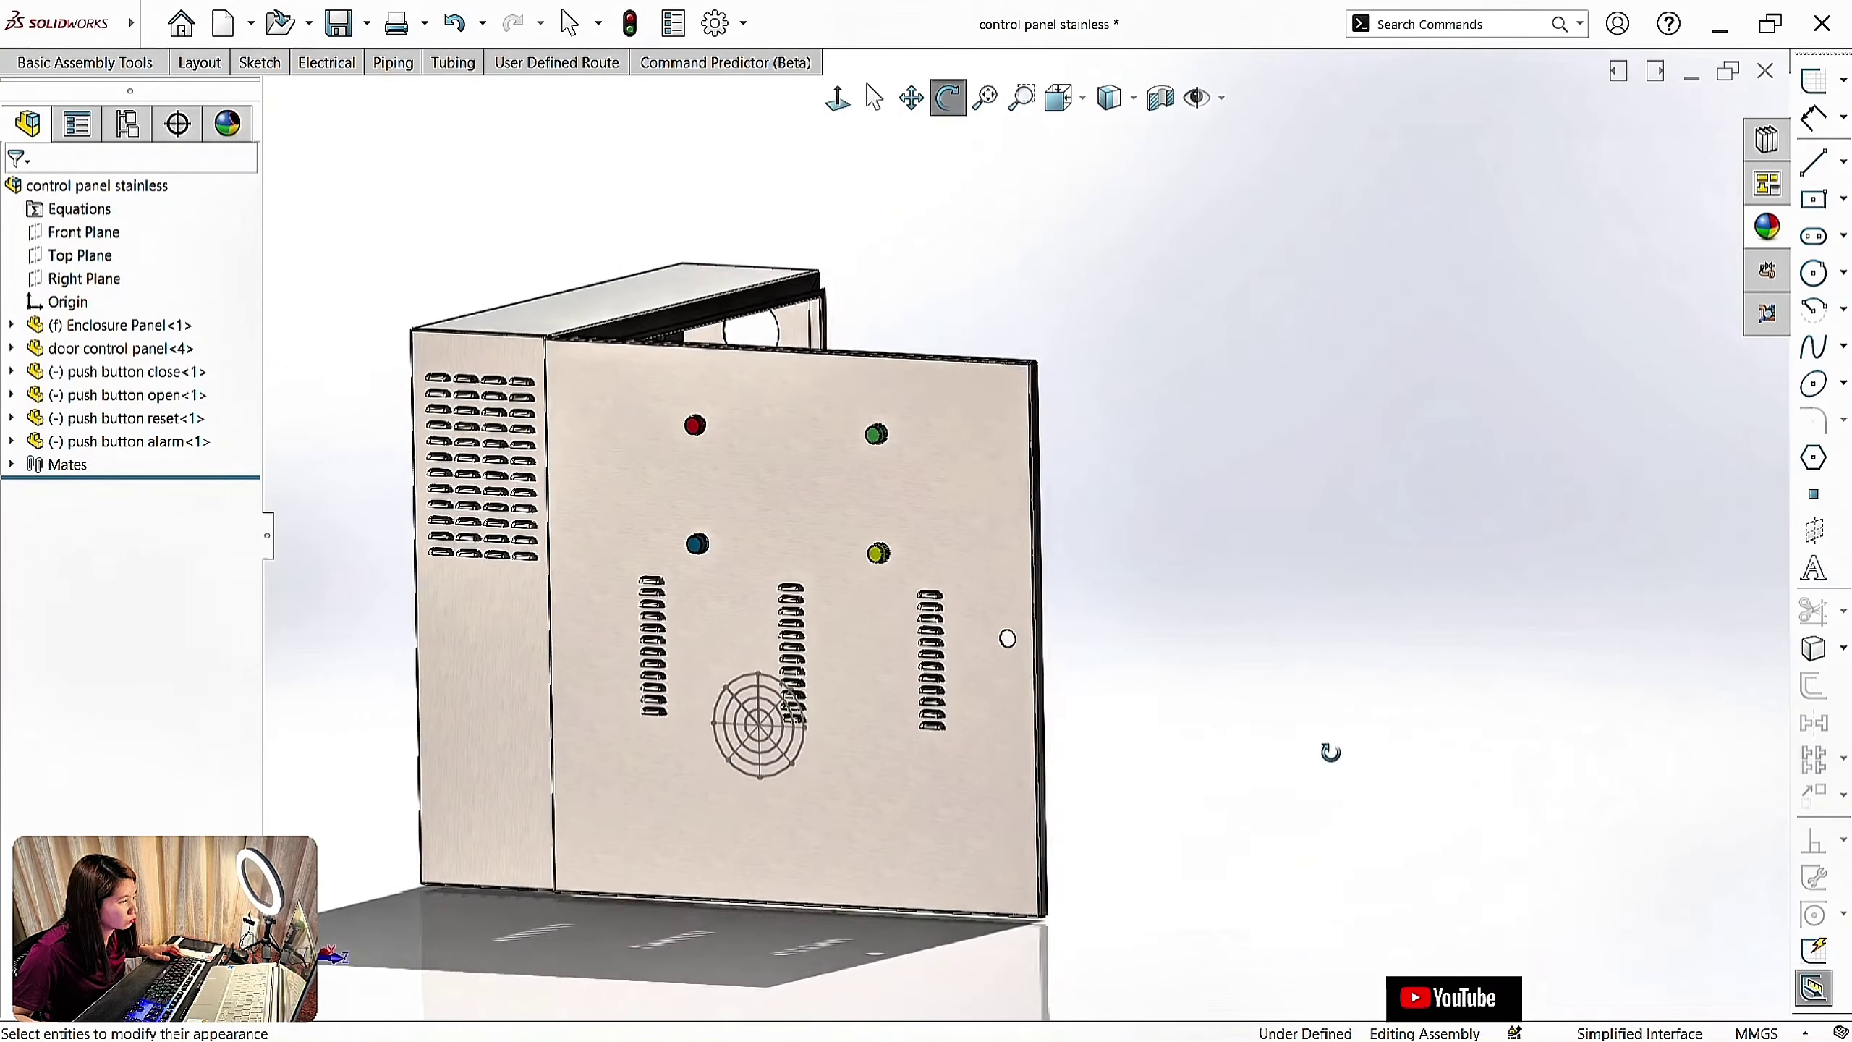
{"action": "left_click_drag", "start_coordinate": [1331, 748], "coordinate": [54, 723]}
{"action": "middle_click_drag", "start_coordinate": [53, 724], "coordinate": [425, 759]}
{"action": "scroll", "coordinate": [969, 709], "scroll_direction": "down", "scroll_amount": 4}
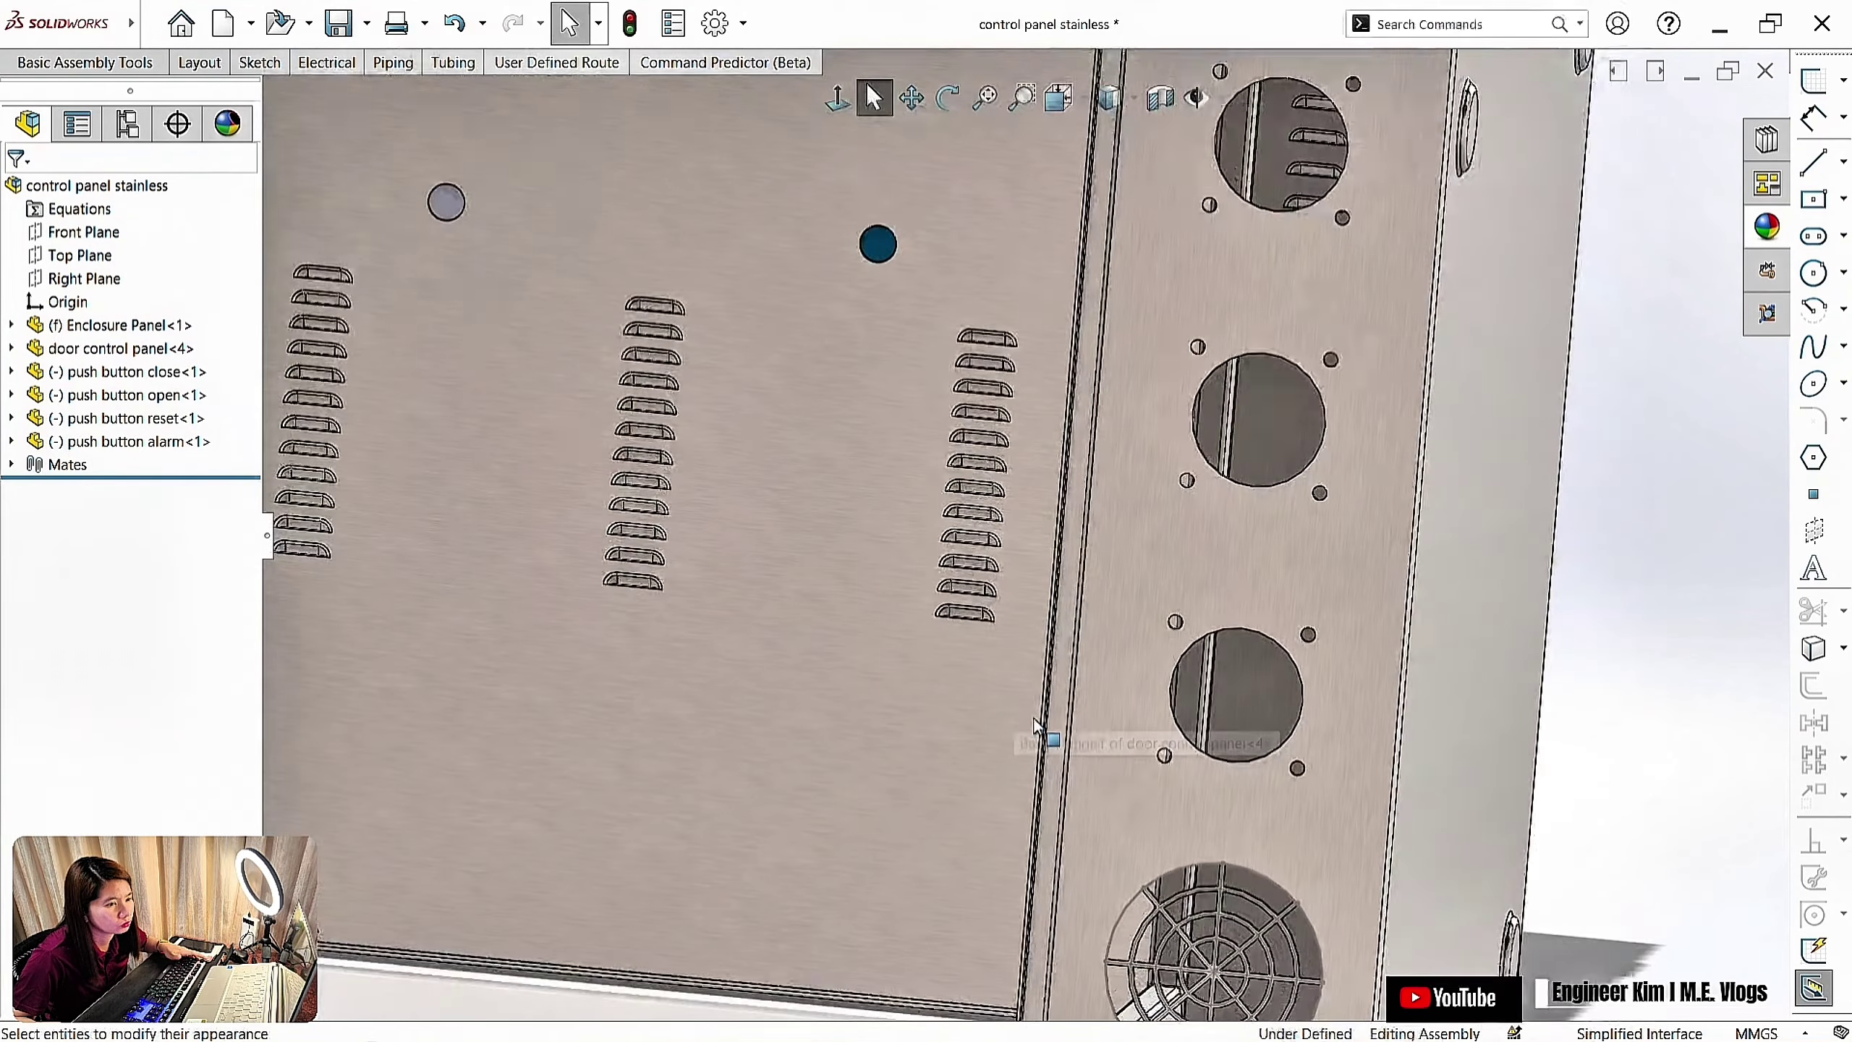
{"action": "middle_click_drag", "start_coordinate": [1274, 813], "coordinate": [784, 868]}
{"action": "scroll", "coordinate": [1305, 726], "scroll_direction": "up", "scroll_amount": 5}
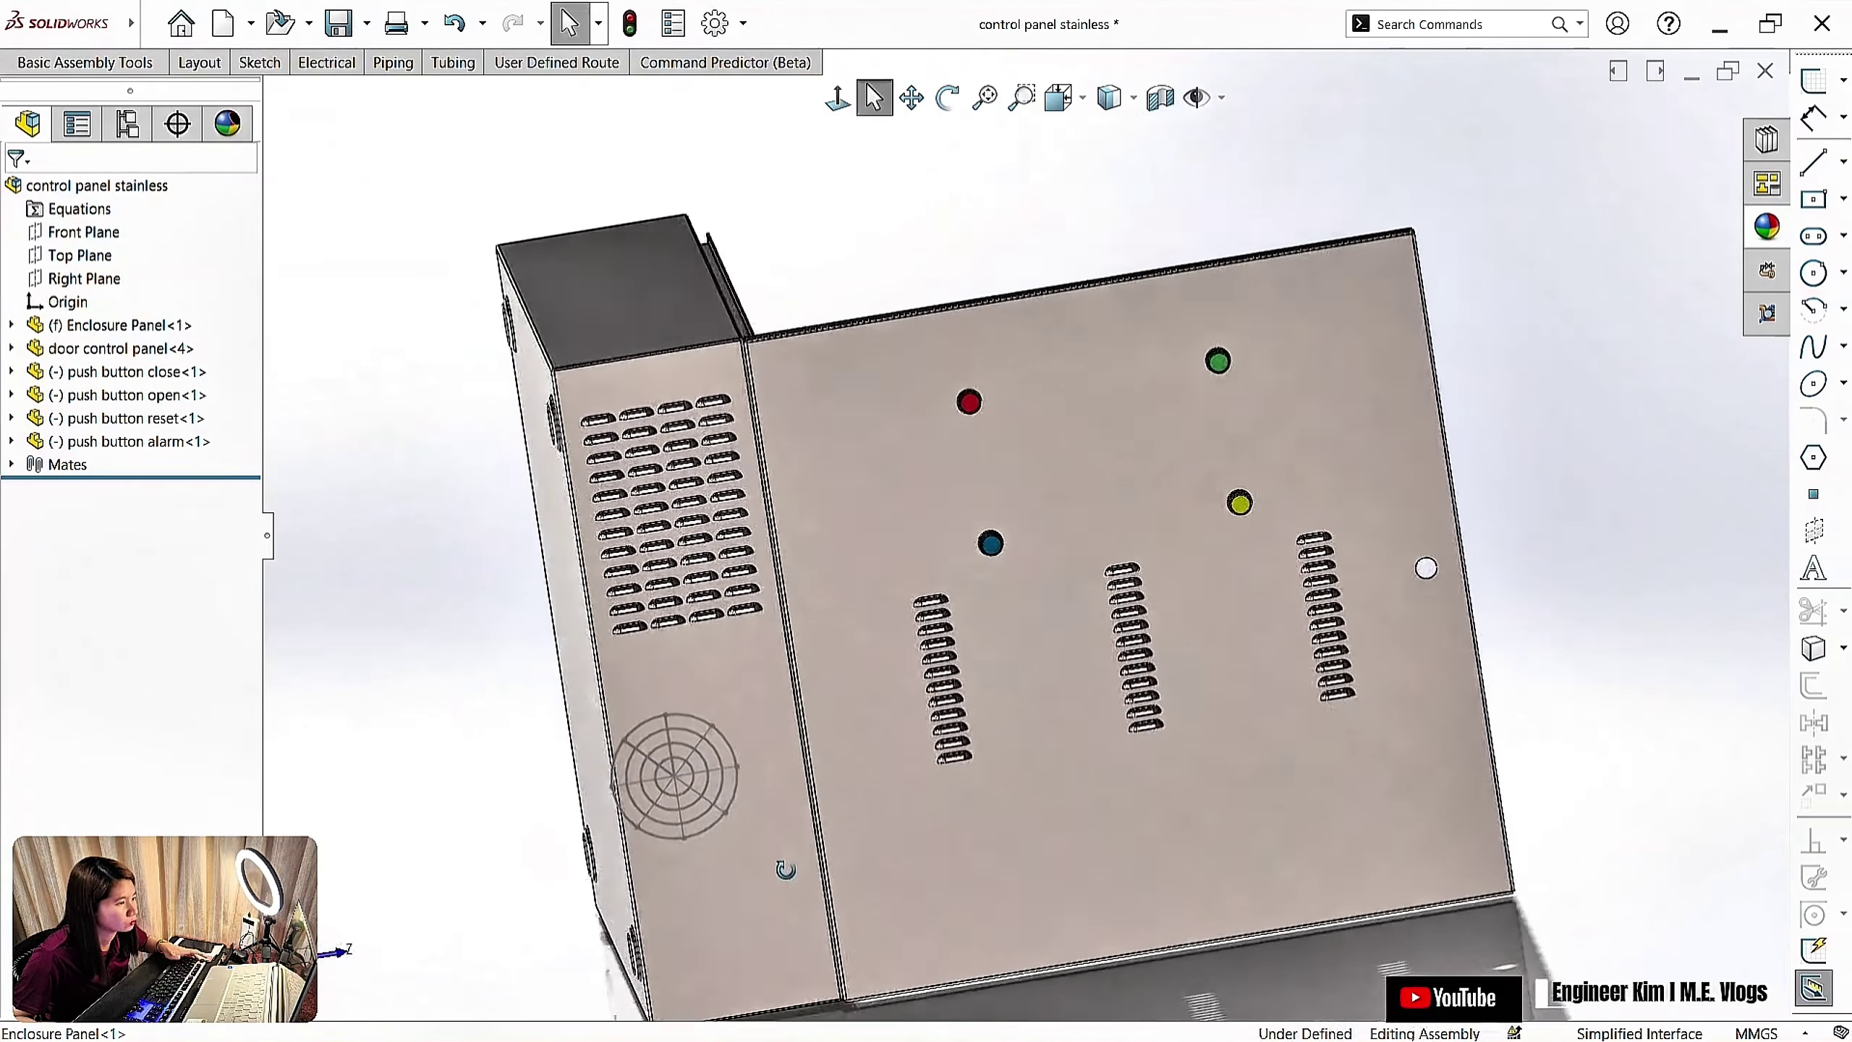
{"action": "scroll", "coordinate": [1305, 733], "scroll_direction": "up", "scroll_amount": 2}
{"action": "middle_click_drag", "start_coordinate": [1305, 734], "coordinate": [1150, 915]}
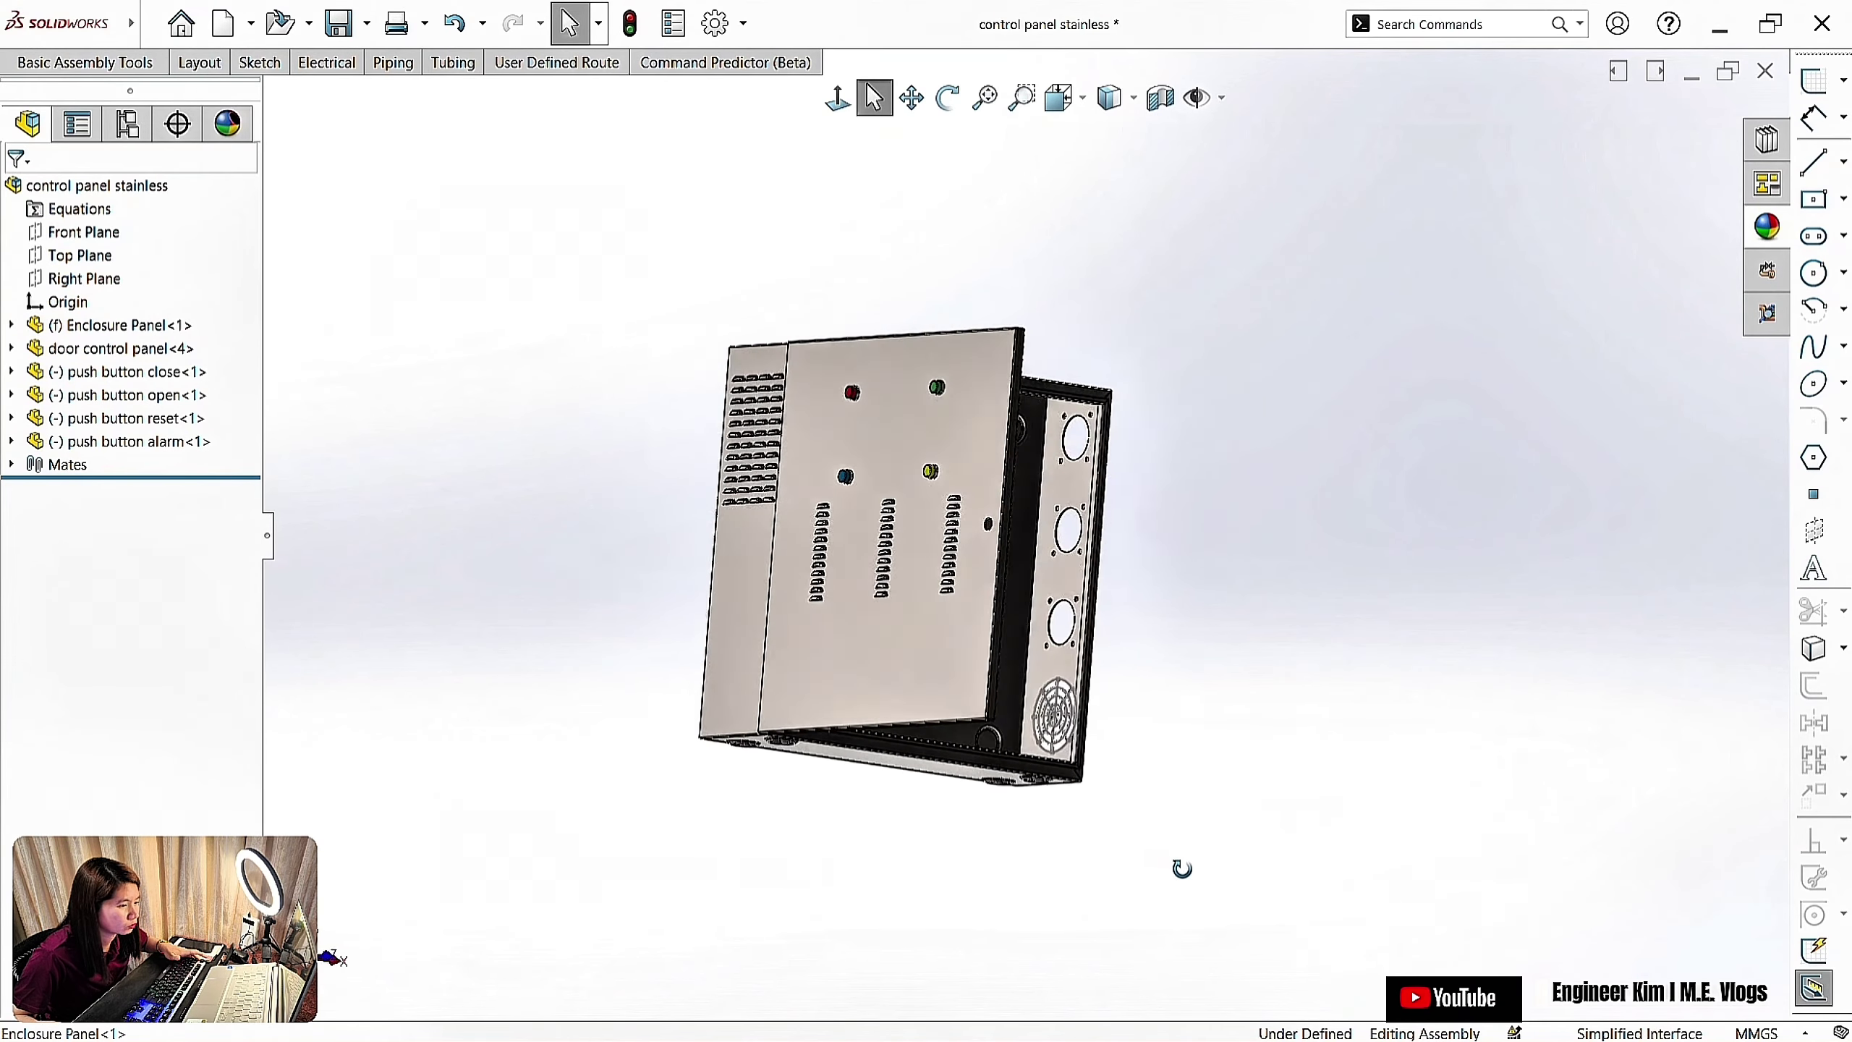
{"action": "scroll", "coordinate": [1047, 634], "scroll_direction": "down", "scroll_amount": 4}
{"action": "scroll", "coordinate": [994, 565], "scroll_direction": "up", "scroll_amount": 2}
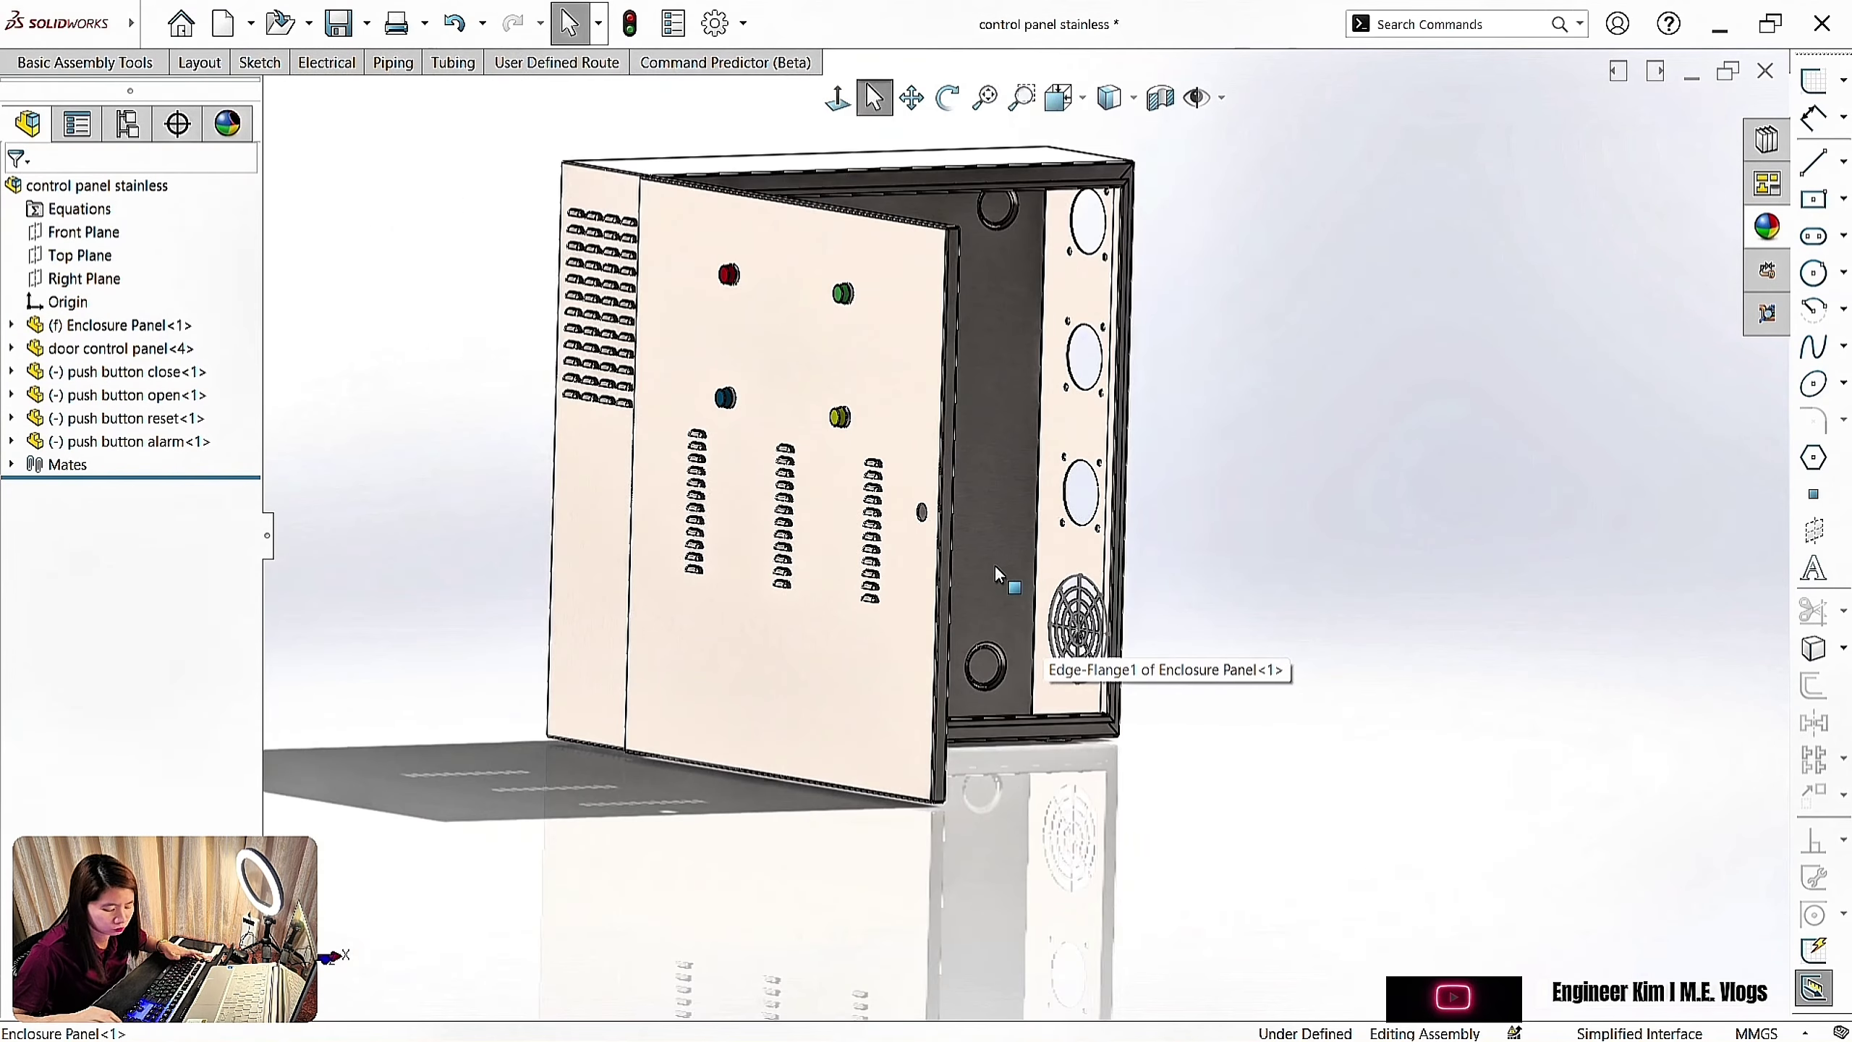
Show the assembly in isometric view and examine the open enclosure's interior and the inside of the door
{"action": "left_click", "coordinate": [1081, 102]}
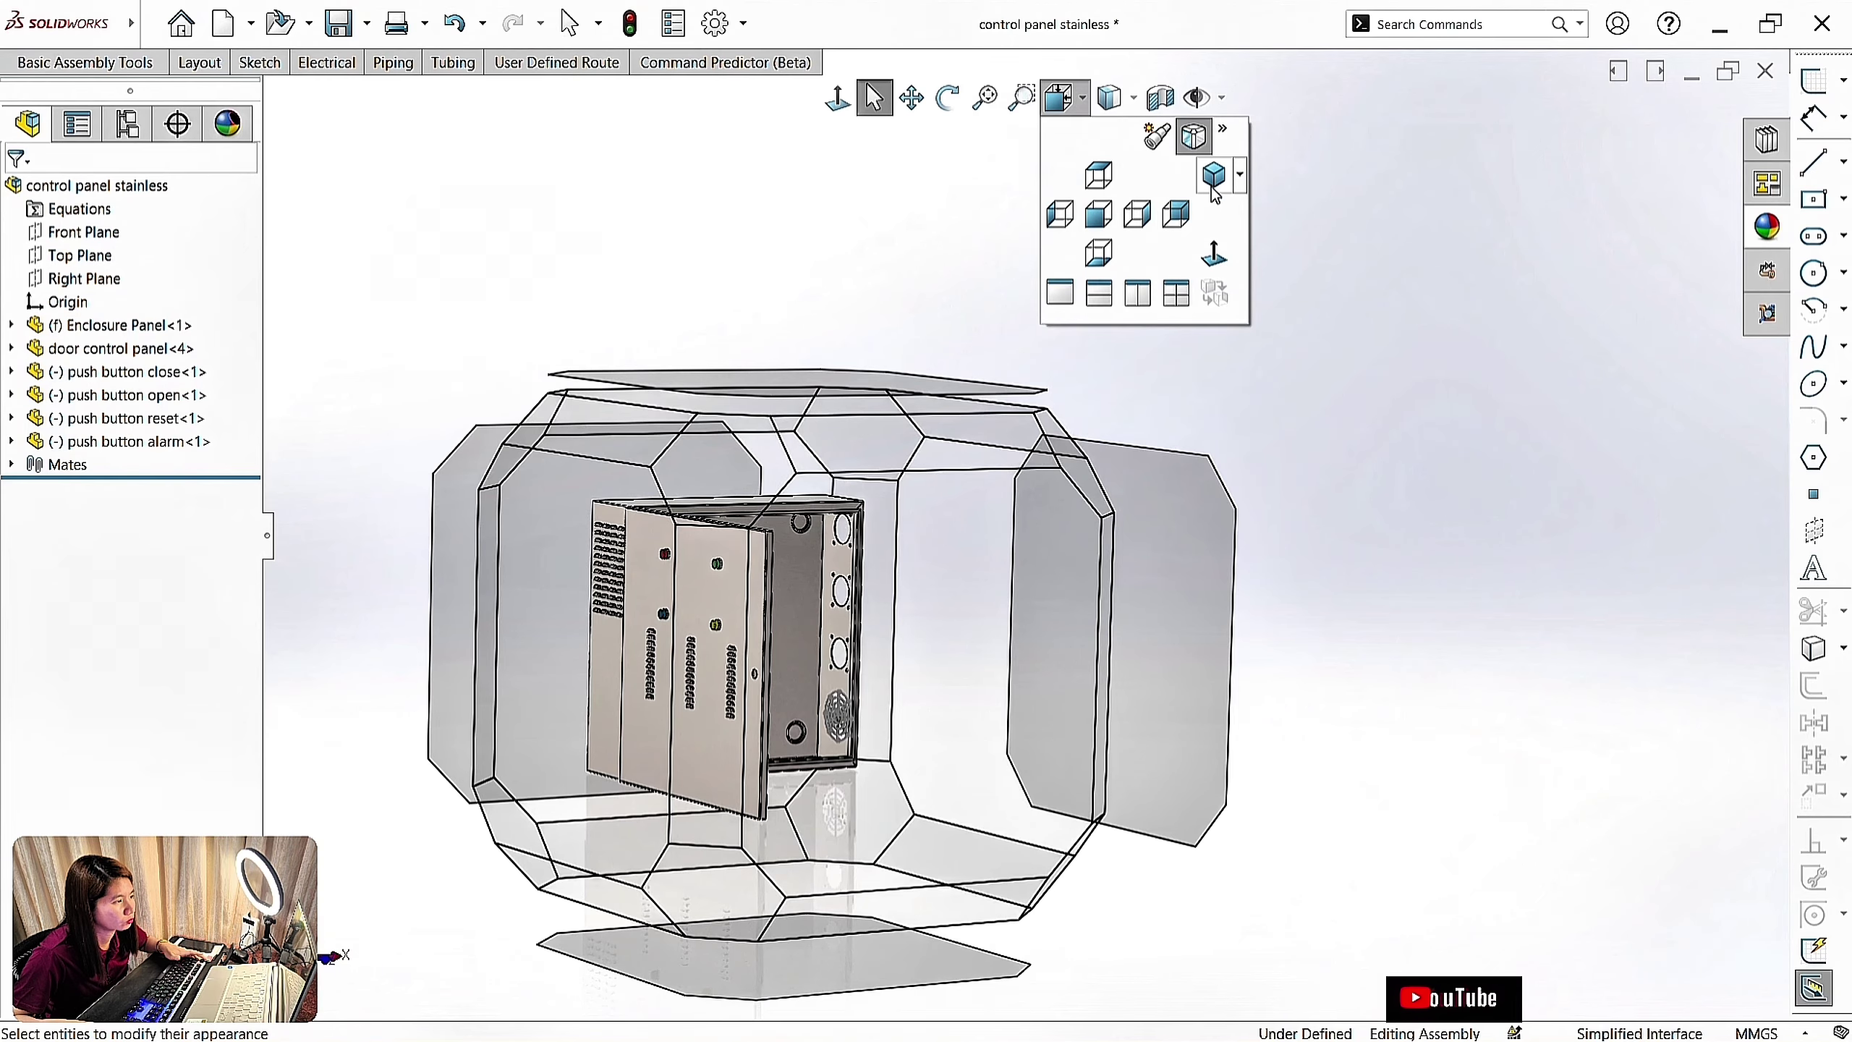
{"action": "left_click", "coordinate": [1212, 179]}
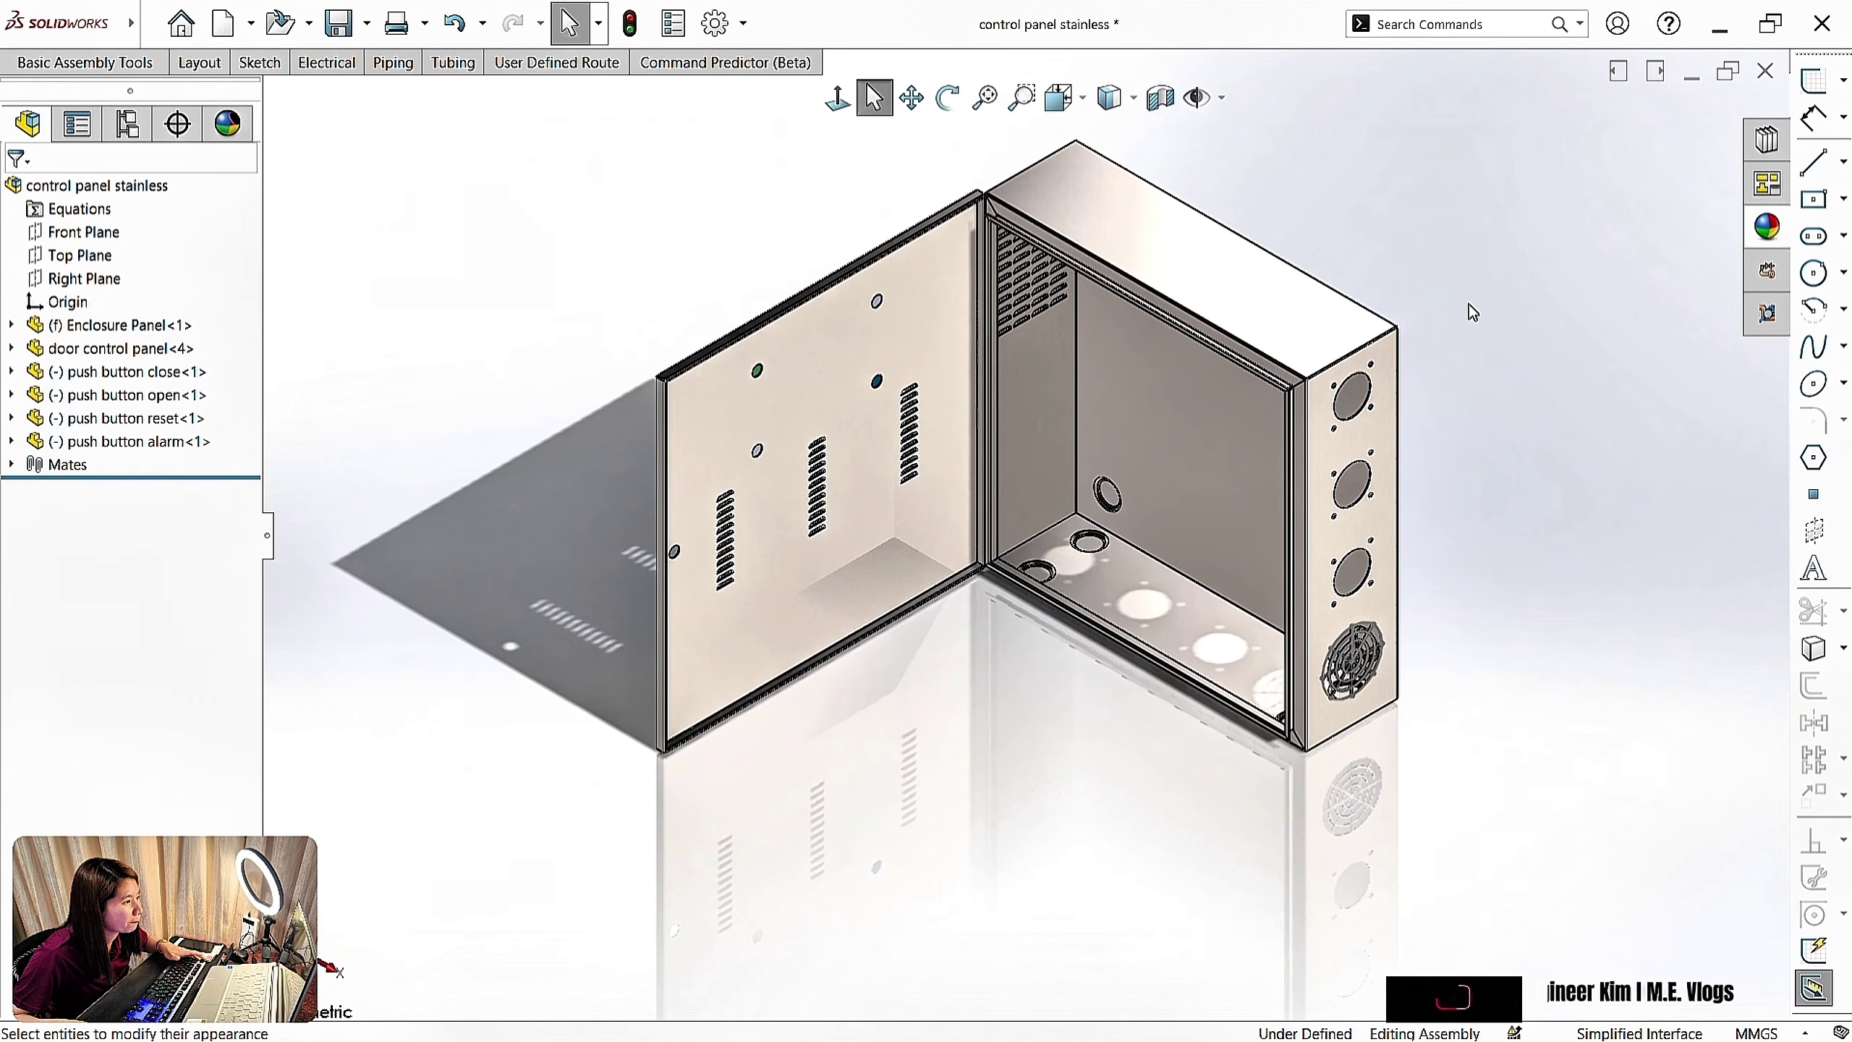
{"action": "middle_click_drag", "start_coordinate": [1474, 317], "coordinate": [1480, 310]}
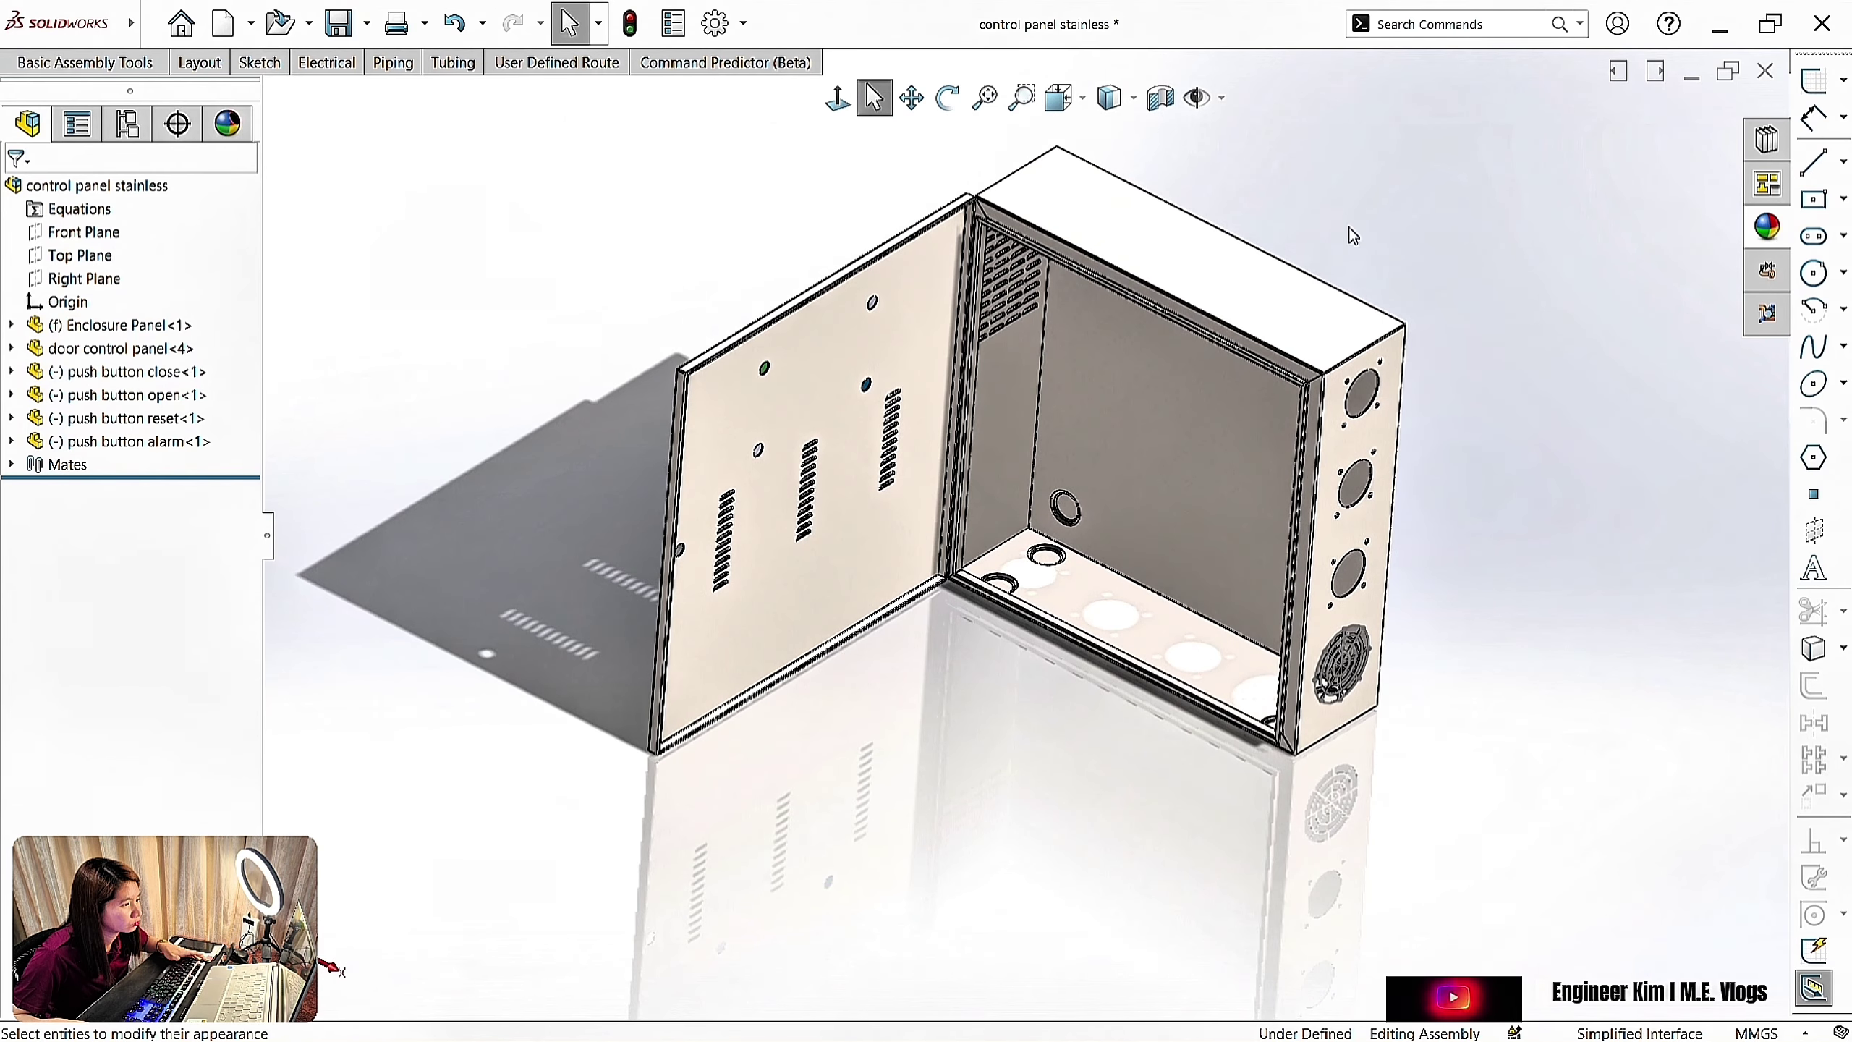
{"action": "left_click", "coordinate": [911, 97]}
{"action": "left_click_drag", "start_coordinate": [1453, 414], "coordinate": [1208, 557]}
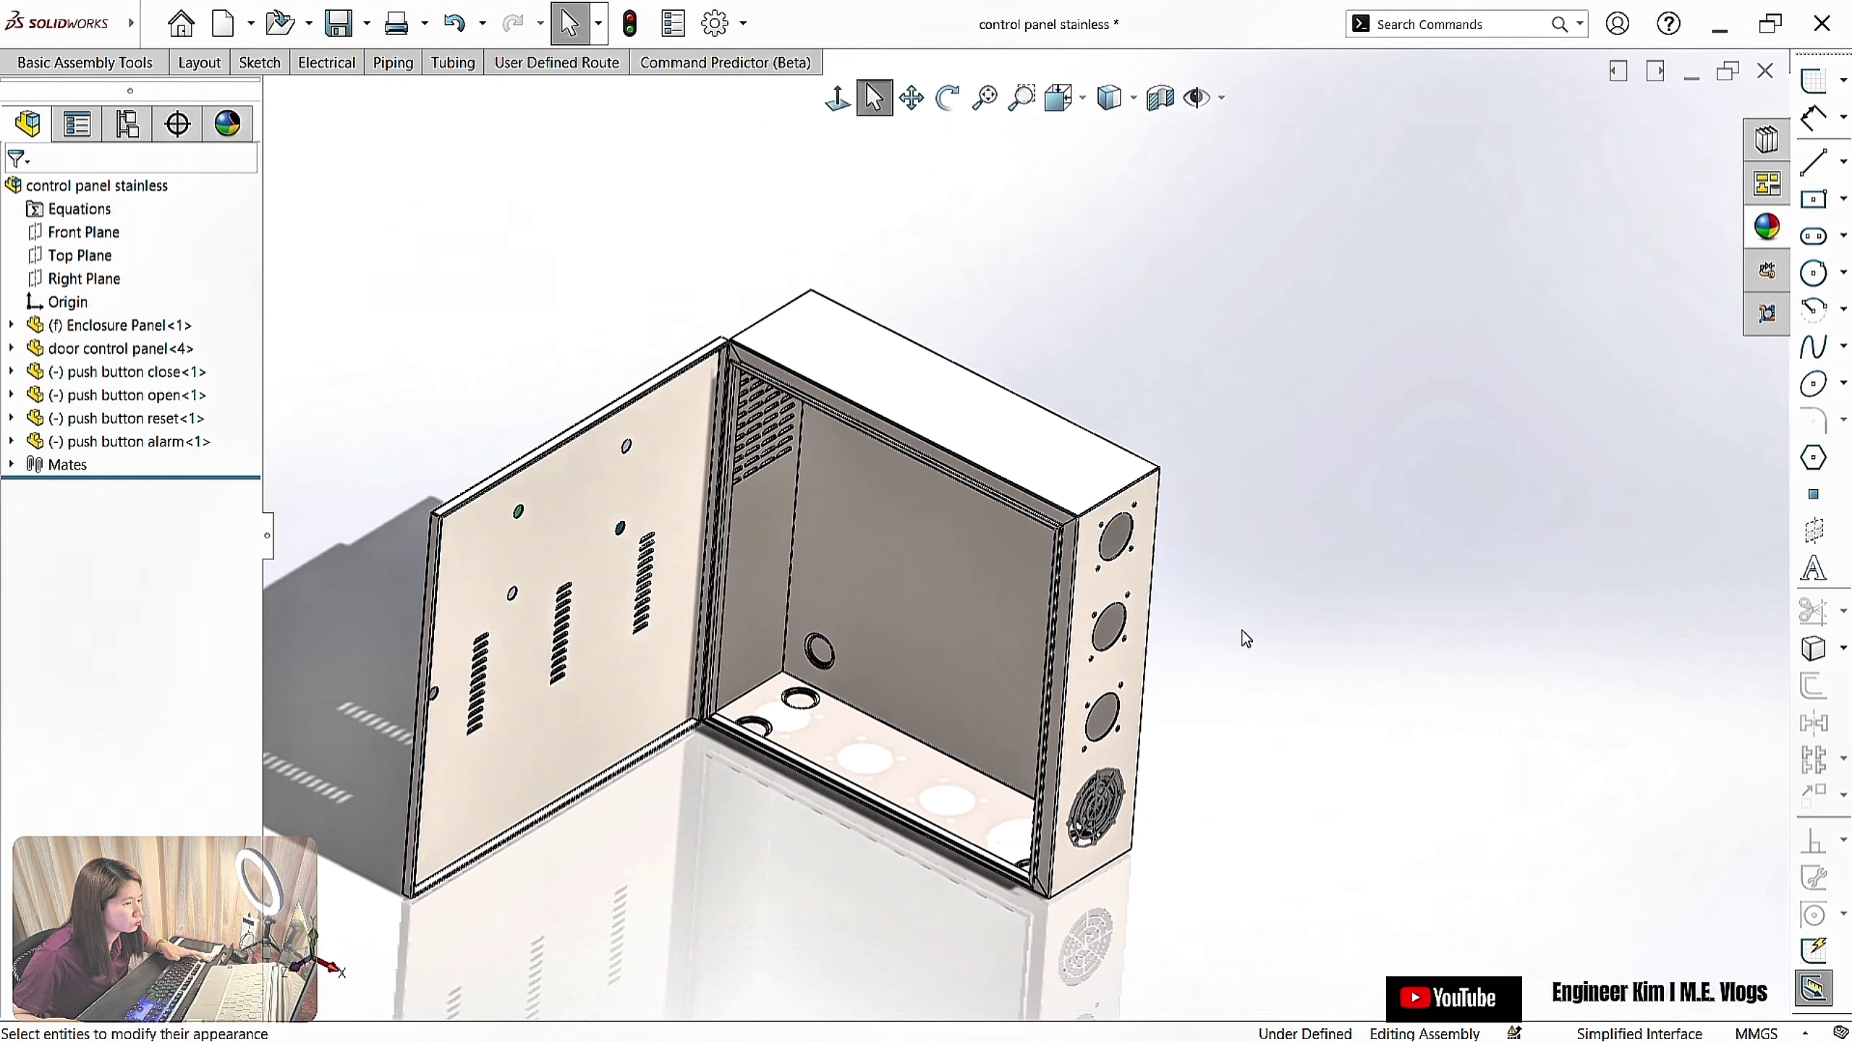
{"action": "middle_click_drag", "start_coordinate": [1245, 637], "coordinate": [1376, 512]}
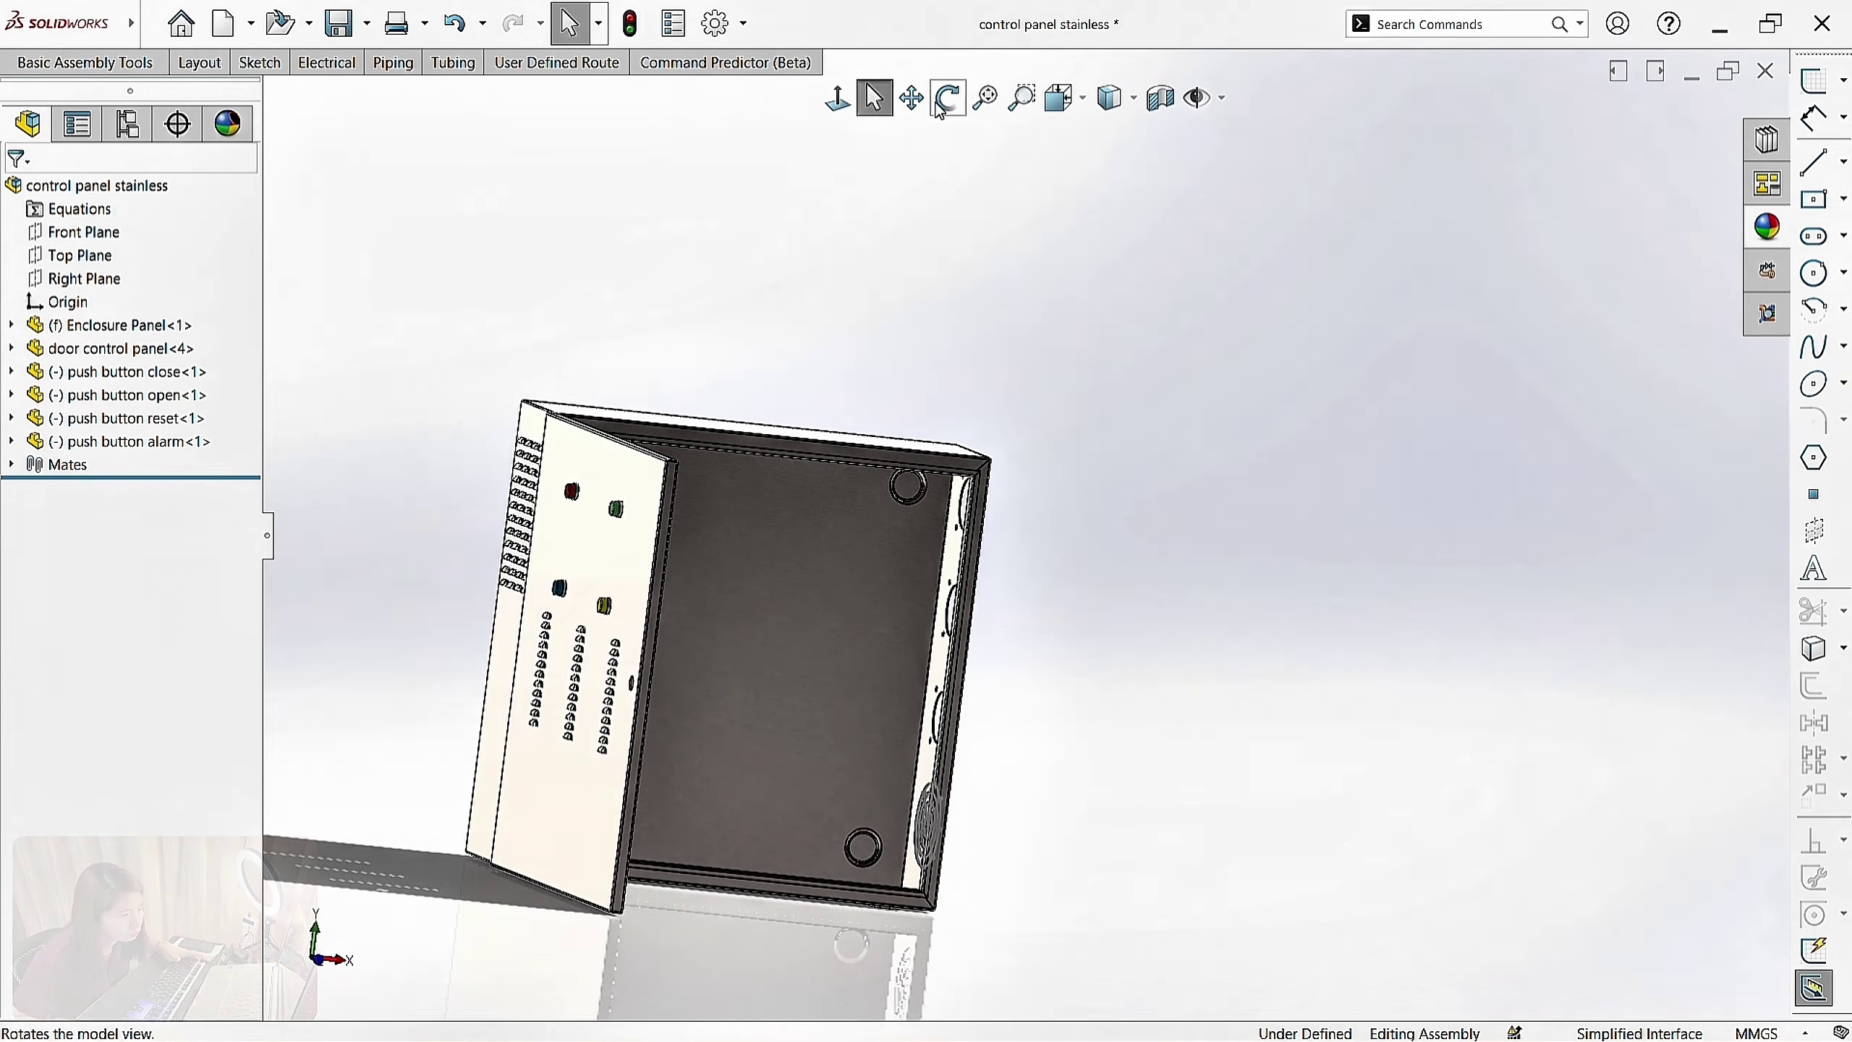